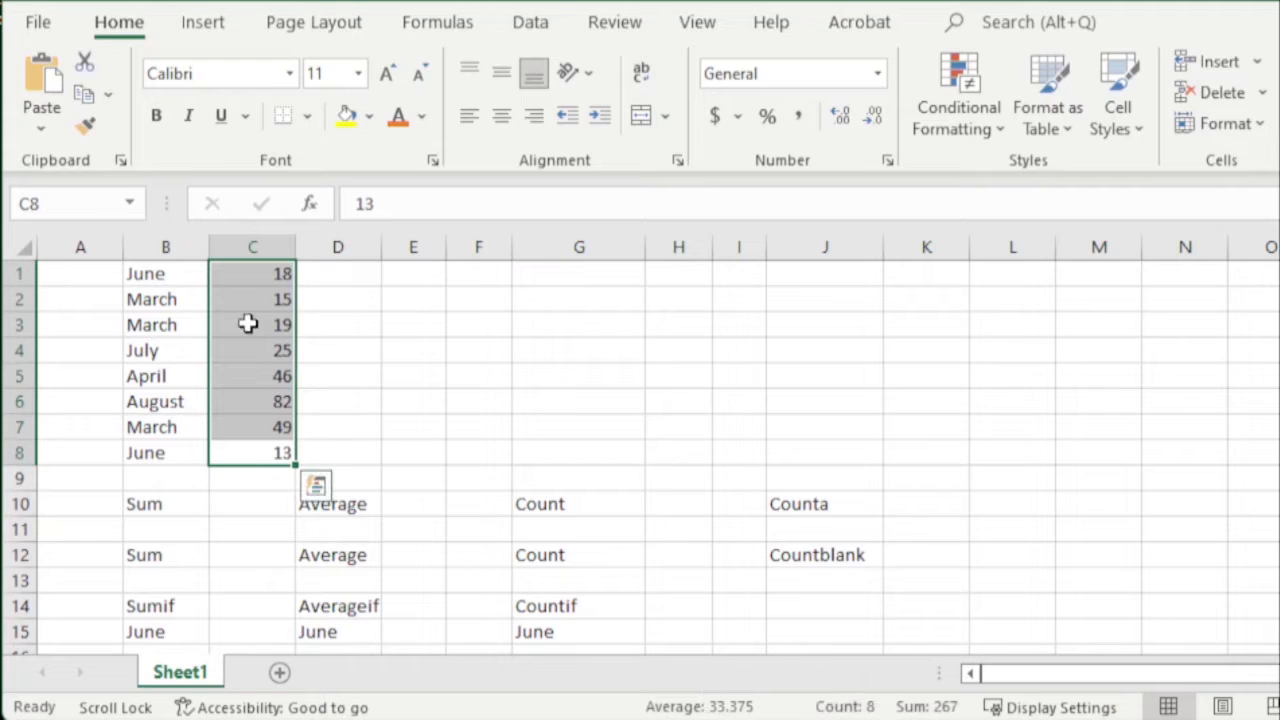
pyautogui.click(397, 379)
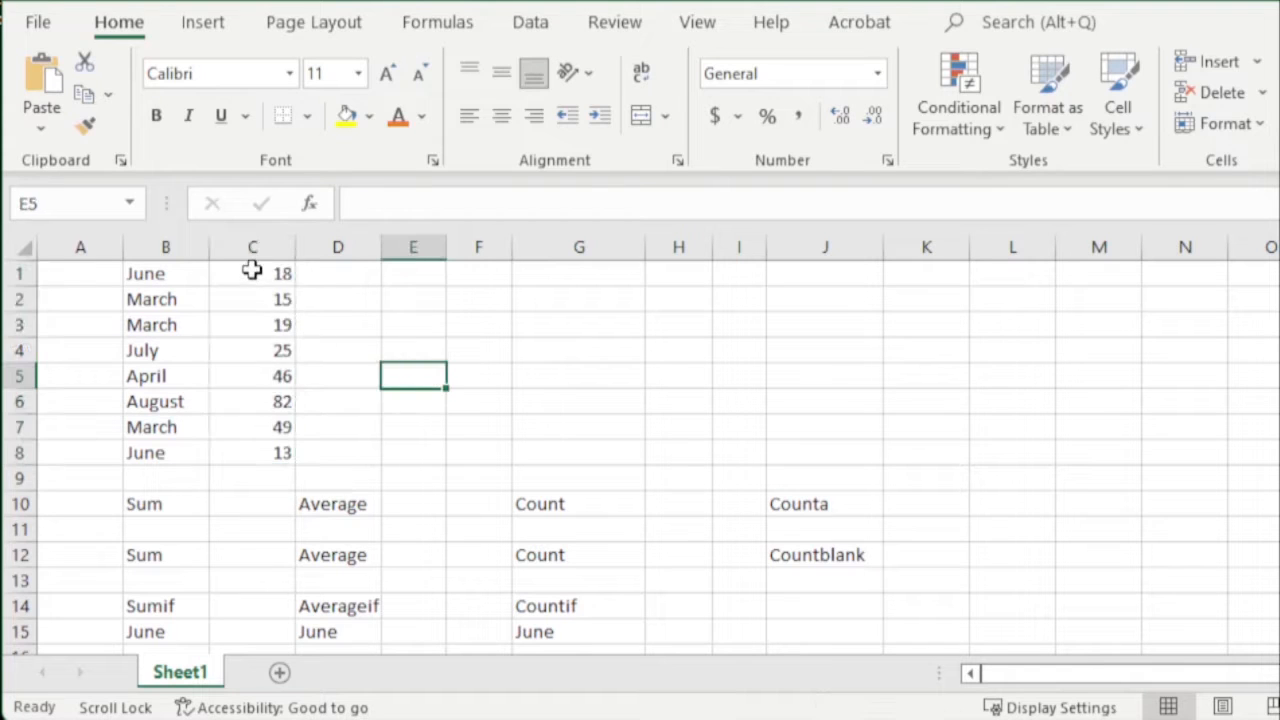
pyautogui.moveTo(252, 274); pyautogui.dragTo(251, 351)
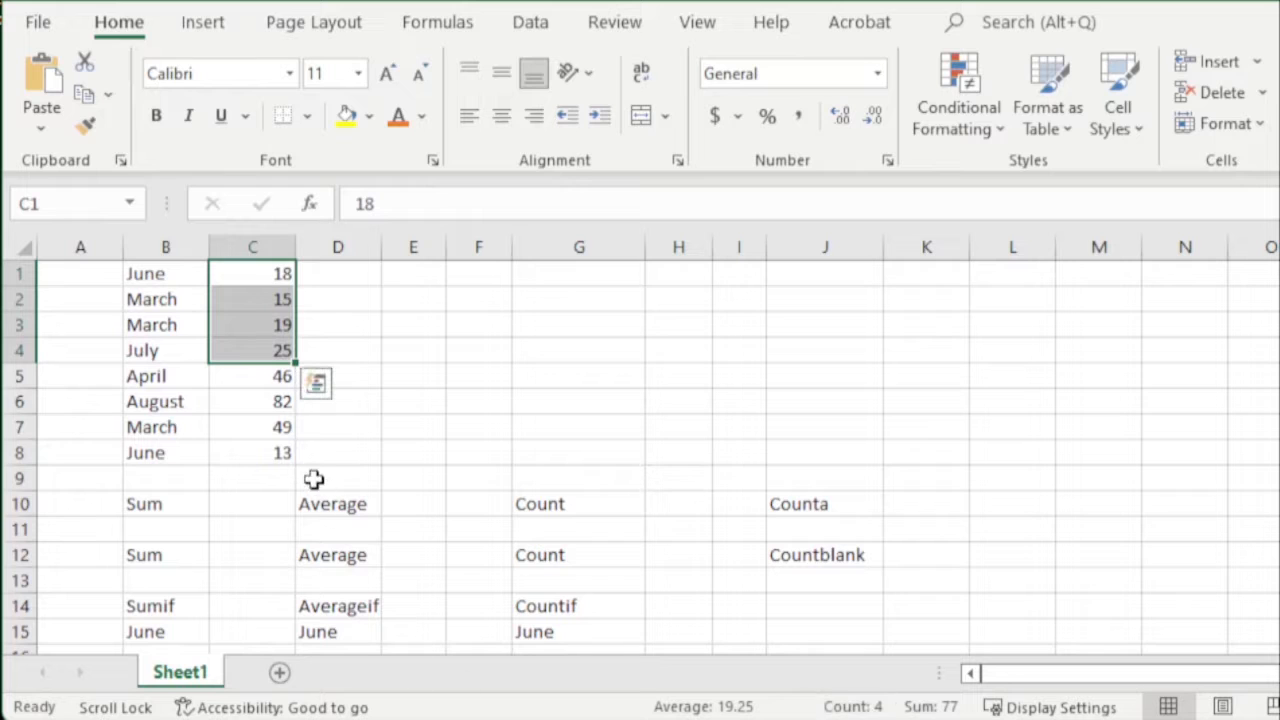
pyautogui.moveTo(271, 455); pyautogui.dragTo(260, 335)
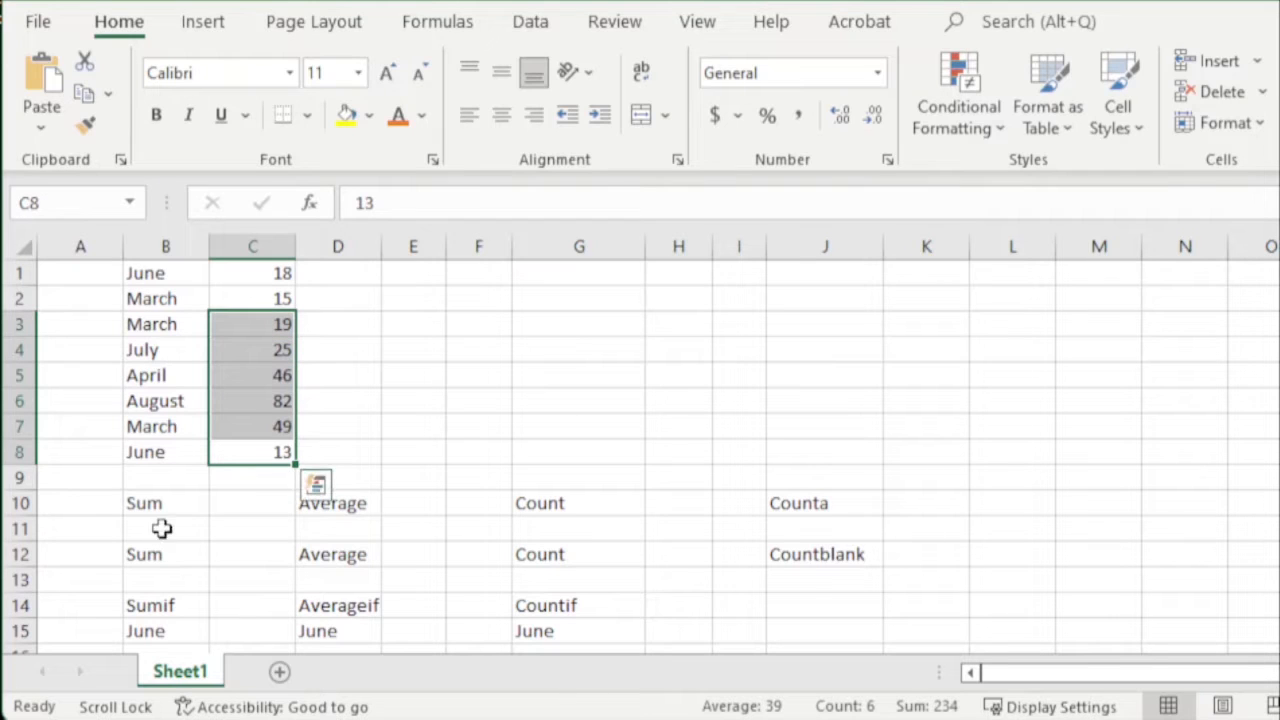
# Enter a SUM formula in C10 that adds the numbers in C1:C8.
pyautogui.click(228, 506)
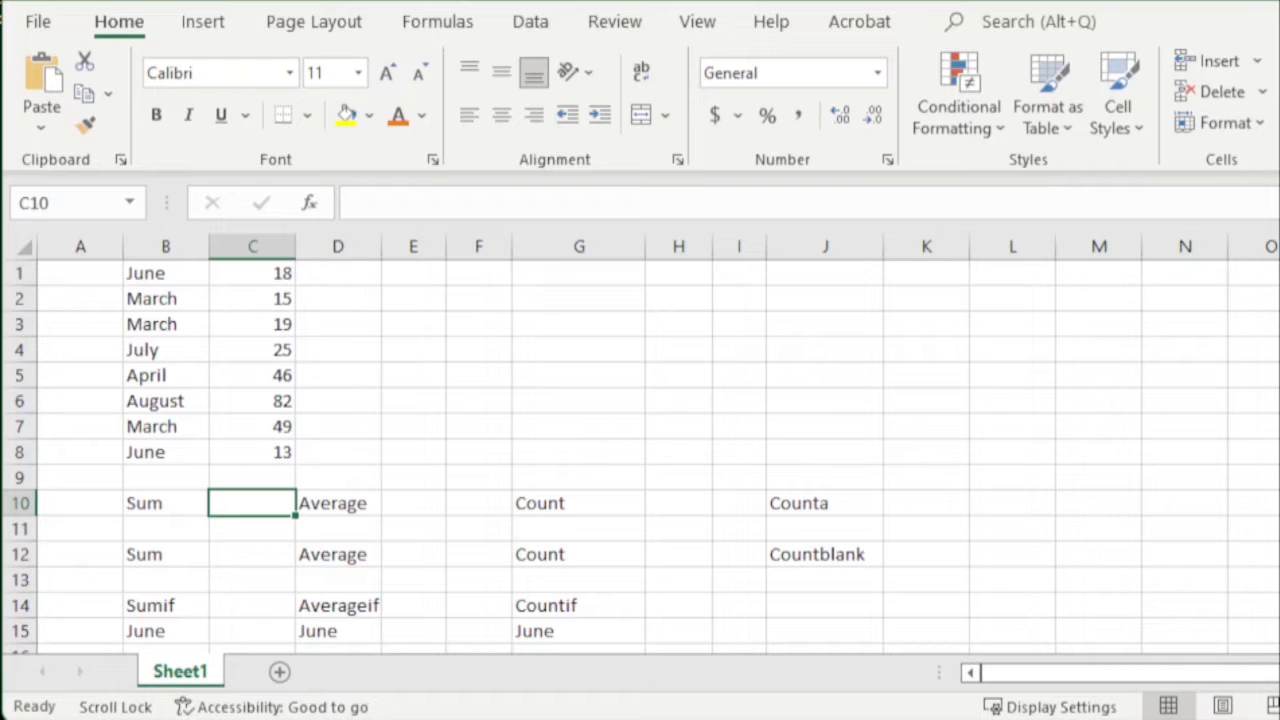
pyautogui.write('=sum(')
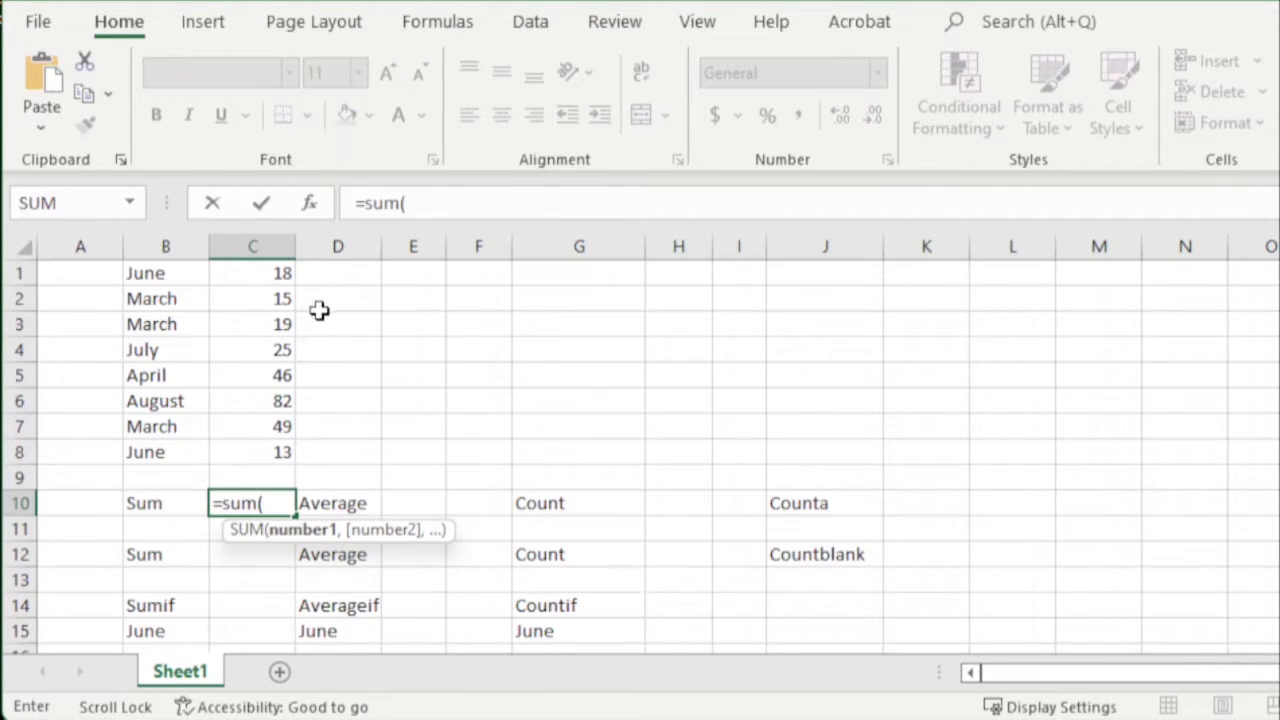
pyautogui.moveTo(284, 272); pyautogui.dragTo(272, 448)
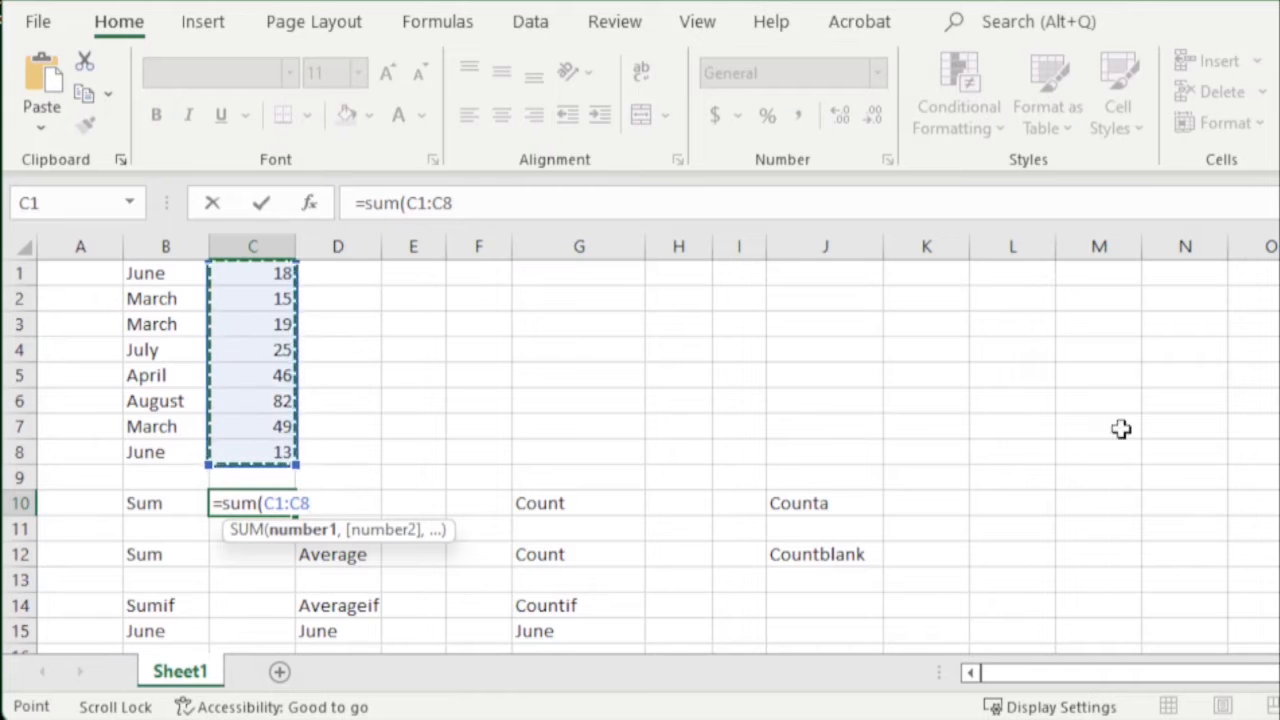
pyautogui.write(')')
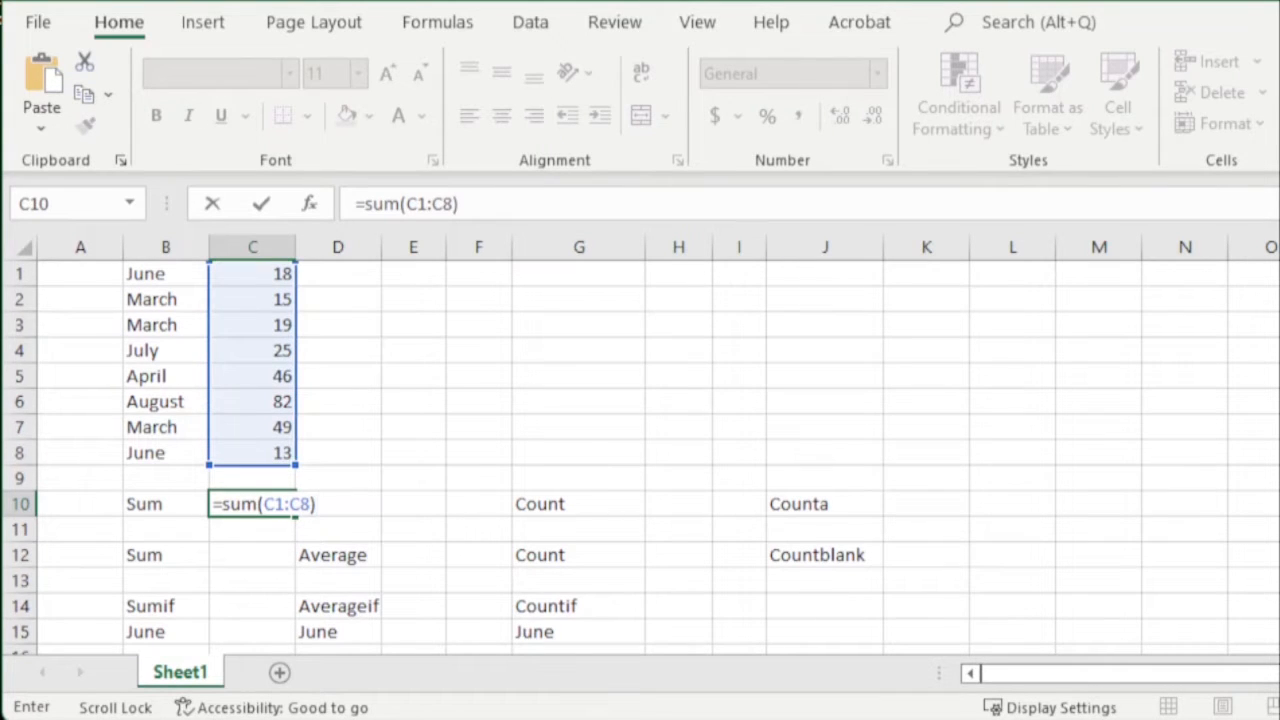
pyautogui.press('Return')
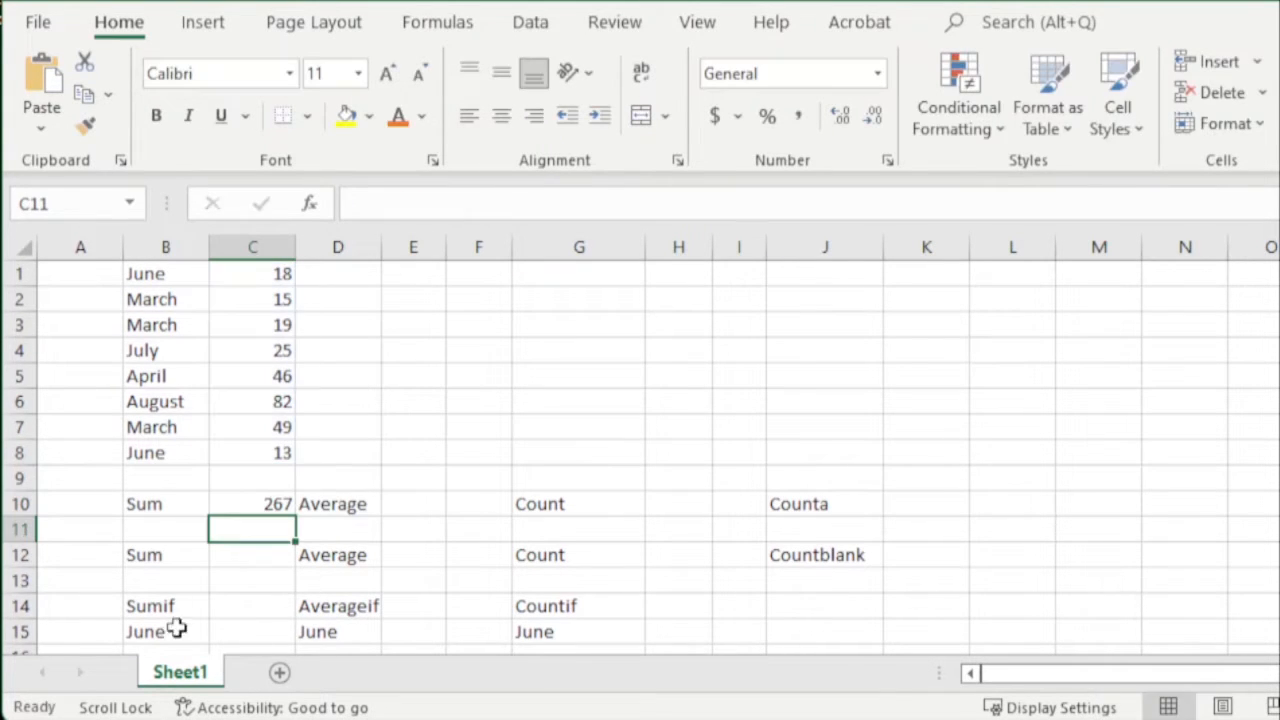
# Enter a SUM formula in C12 that adds the literal numbers 100, 150 and 200.
pyautogui.click(256, 562)
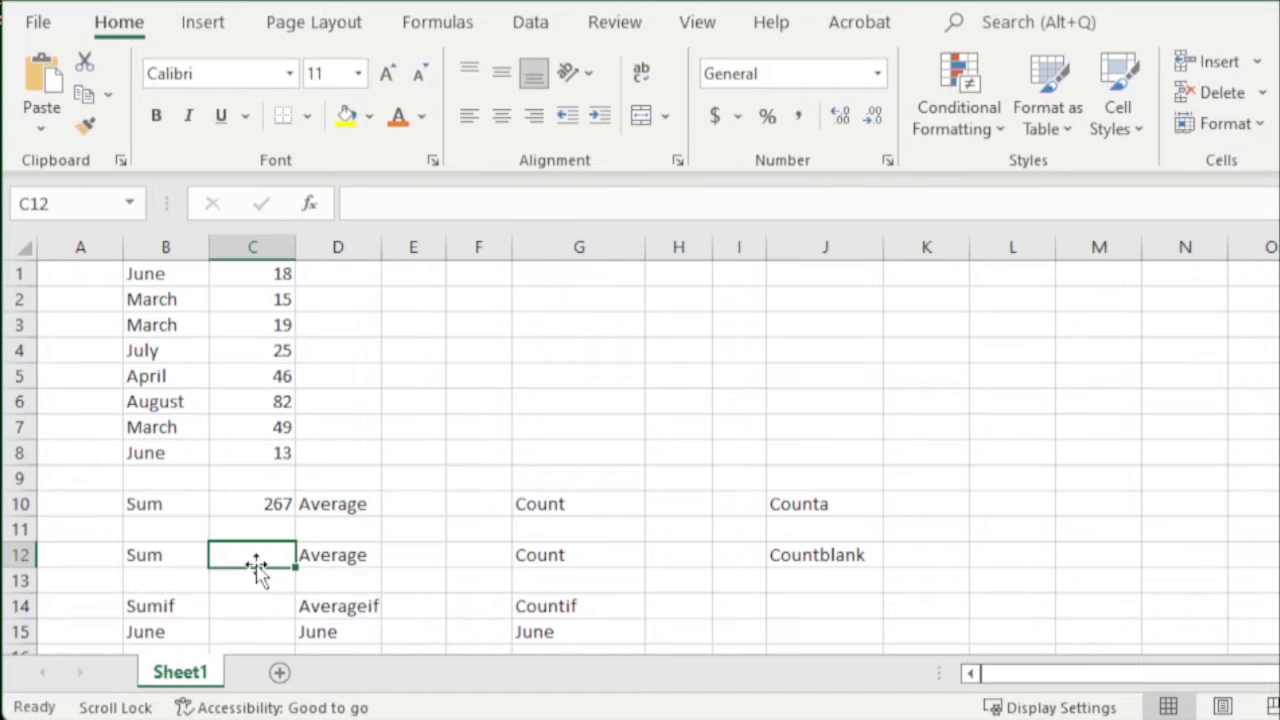
pyautogui.write('=sum')
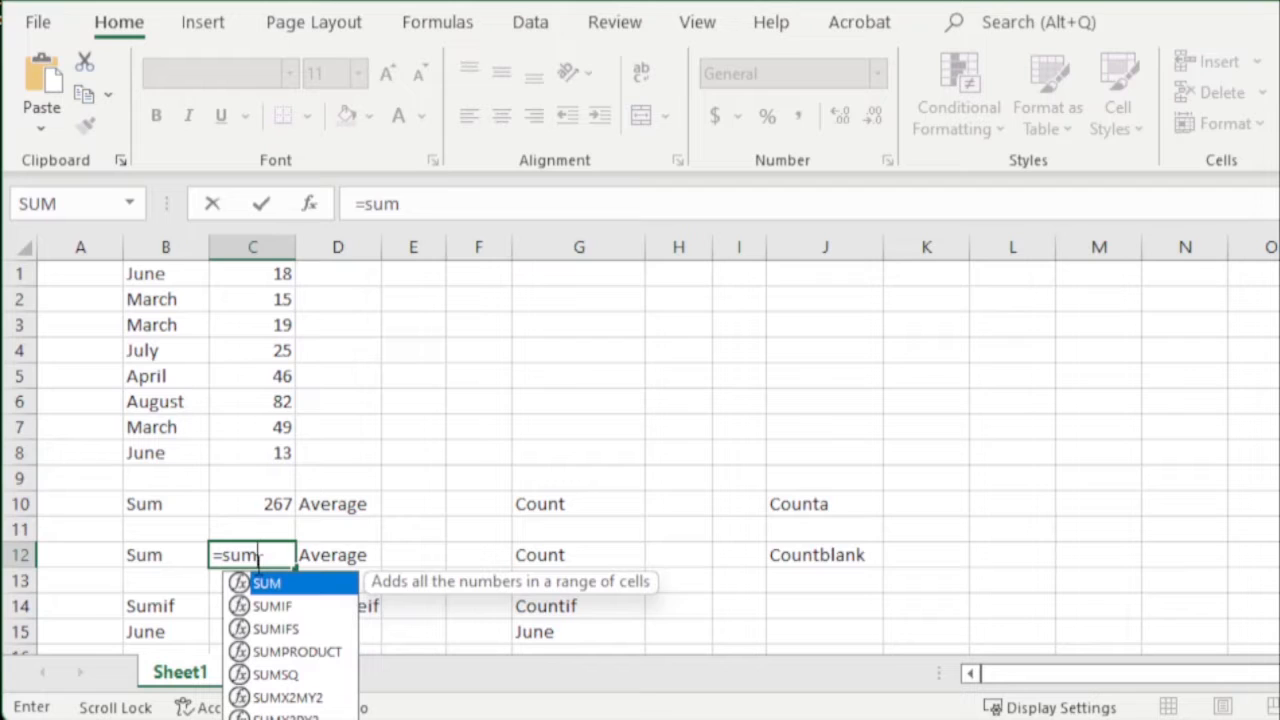
pyautogui.write('(')
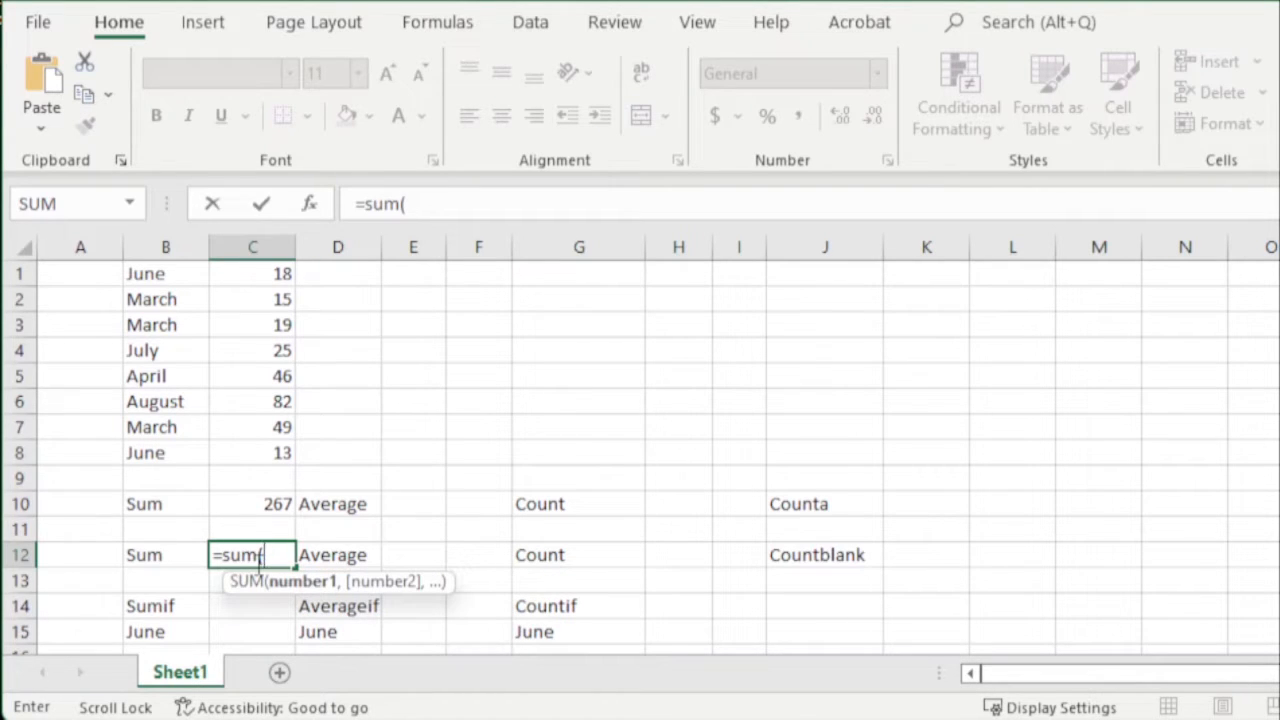
pyautogui.write('100,')
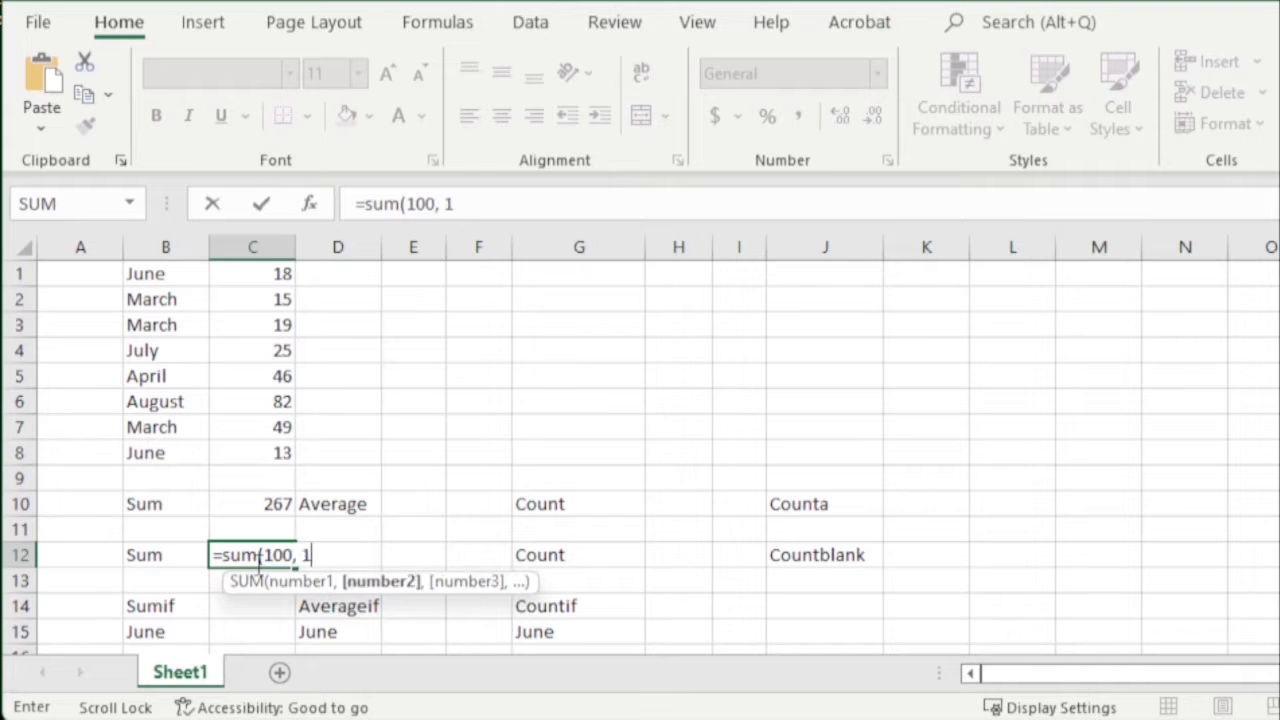
pyautogui.write(' 150, 200')
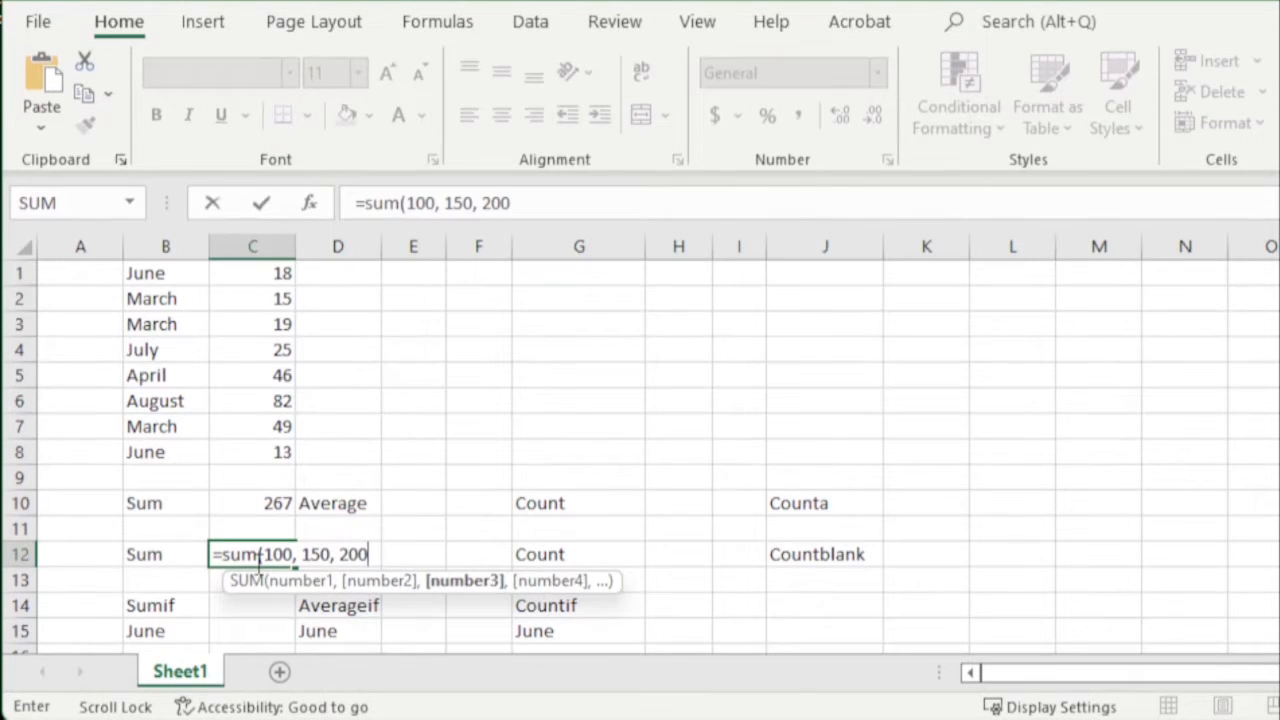
pyautogui.write(')')
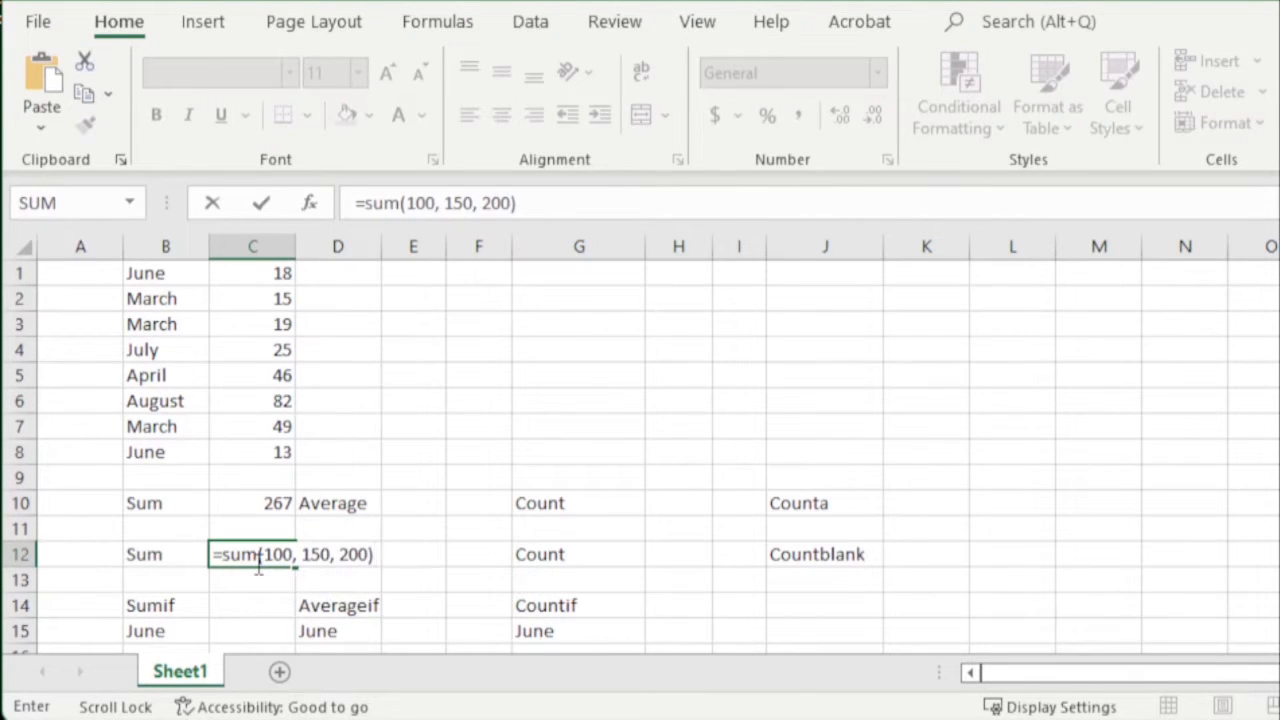
pyautogui.press('Return')
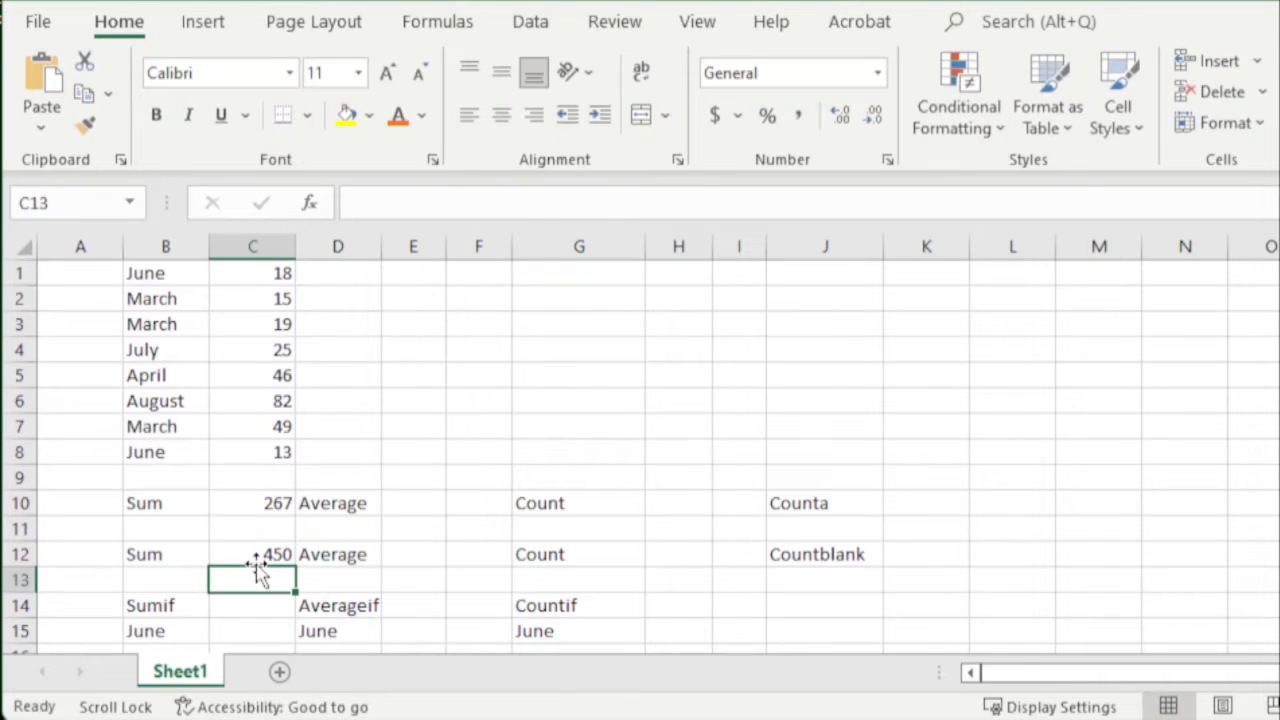
pyautogui.click(235, 603)
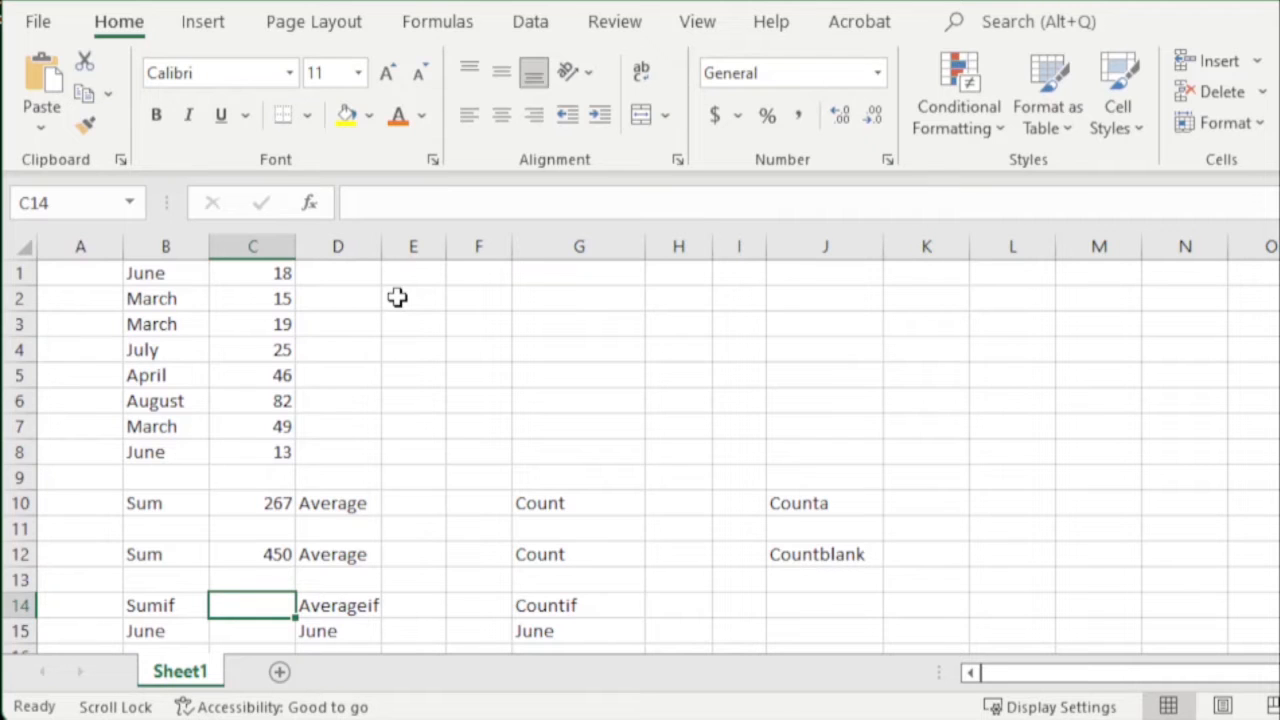
pyautogui.moveTo(187, 272); pyautogui.dragTo(178, 455)
pyautogui.moveTo(283, 451); pyautogui.dragTo(280, 281)
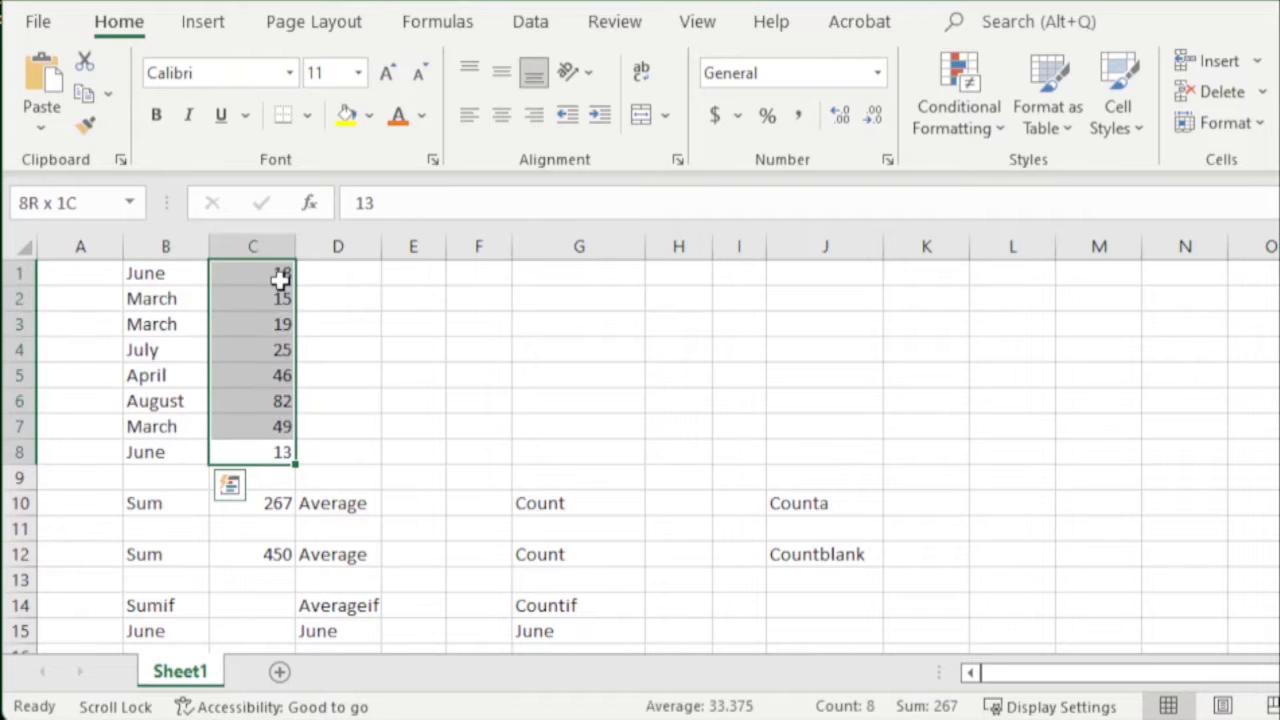
pyautogui.click(476, 396)
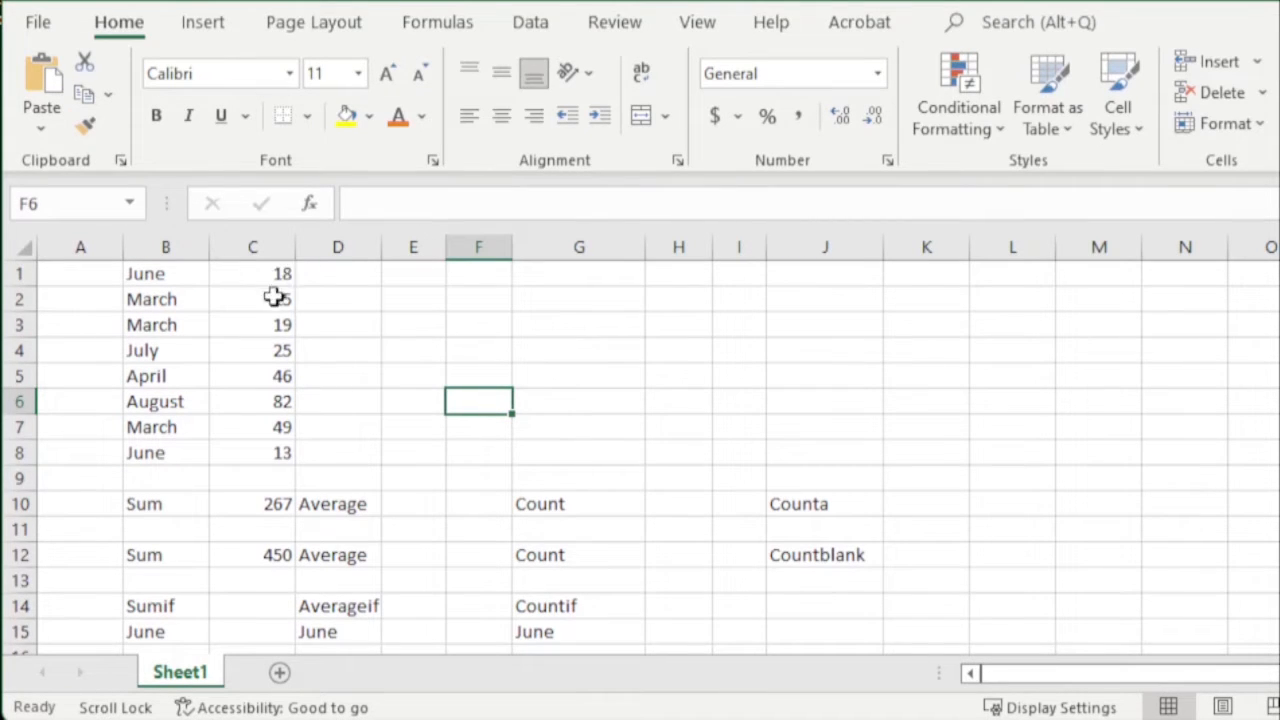
# Enter a SUMIF formula in C15 with range B1:B8, the month in B15 as criteria and C1:C8 as sum range.
pyautogui.click(243, 631)
pyautogui.write('=sum')
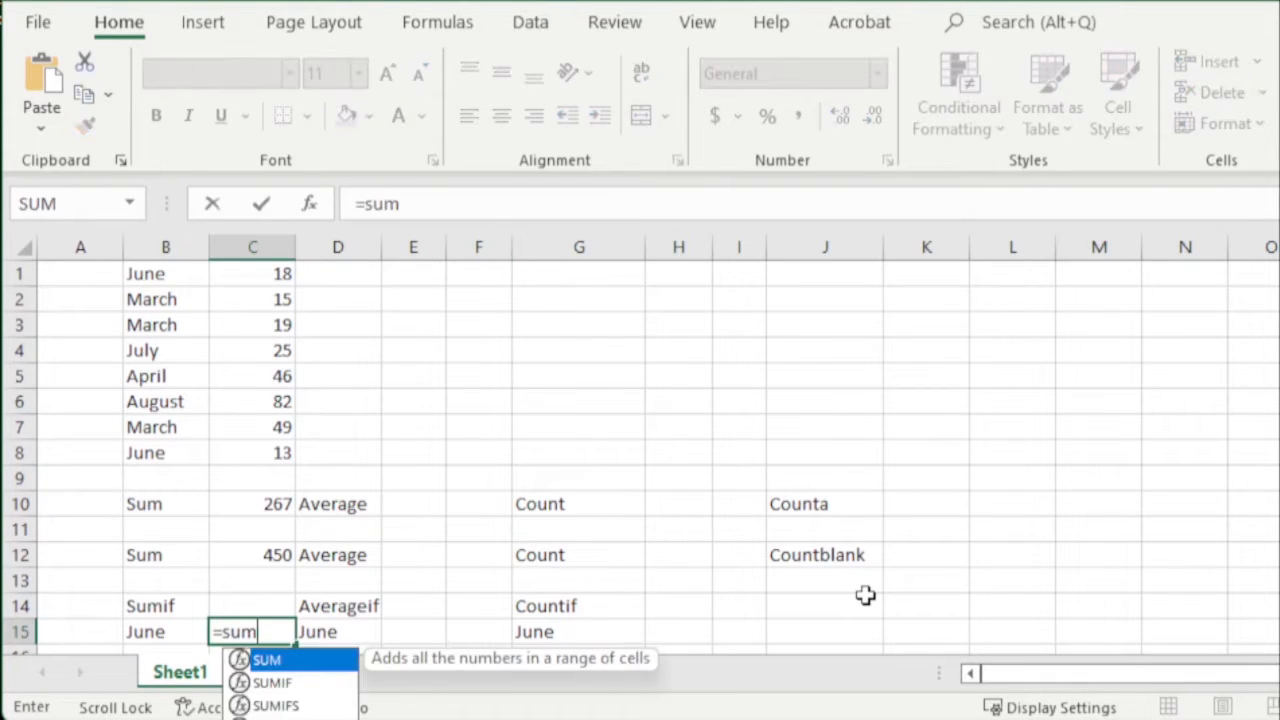
pyautogui.write('if')
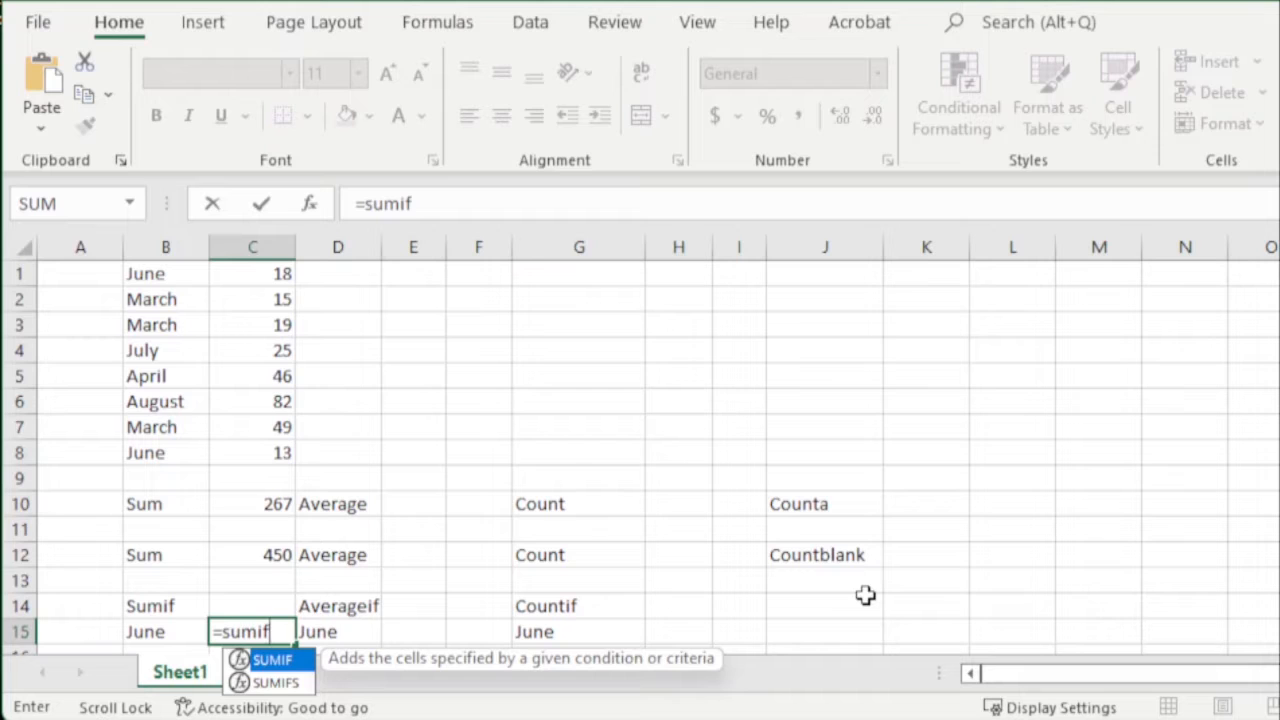
pyautogui.write('(')
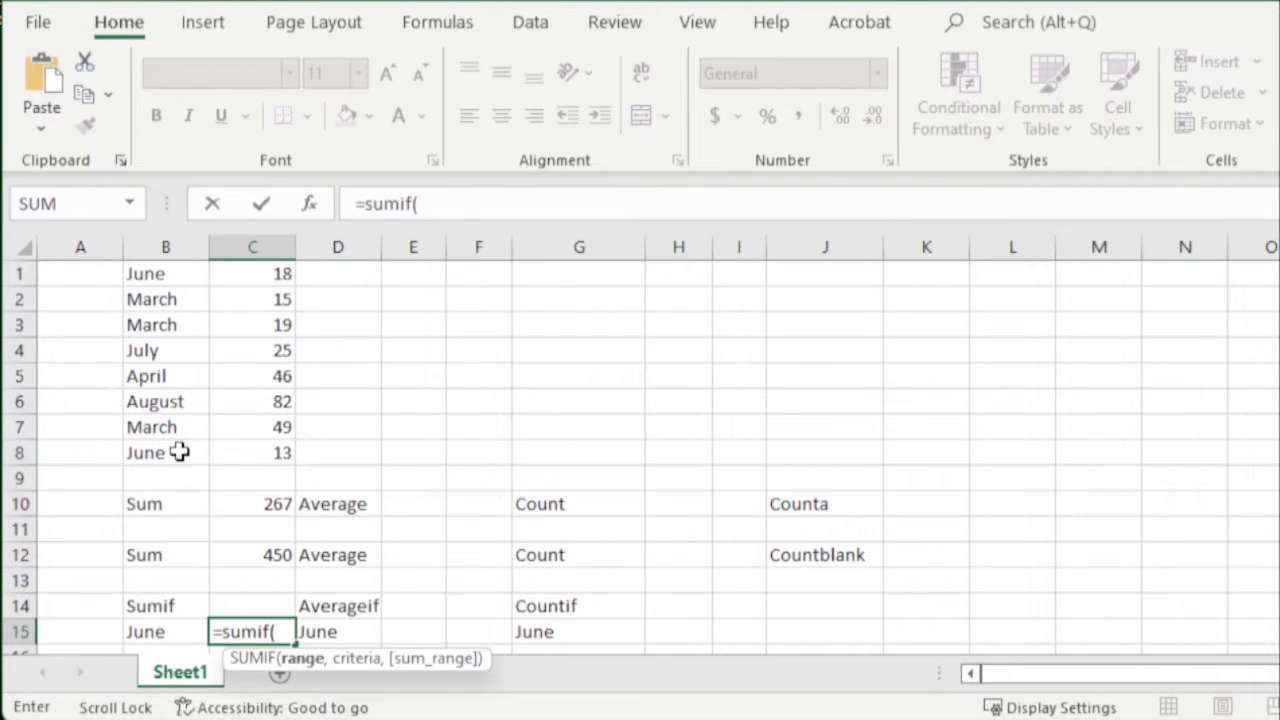
pyautogui.moveTo(178, 452); pyautogui.dragTo(171, 275)
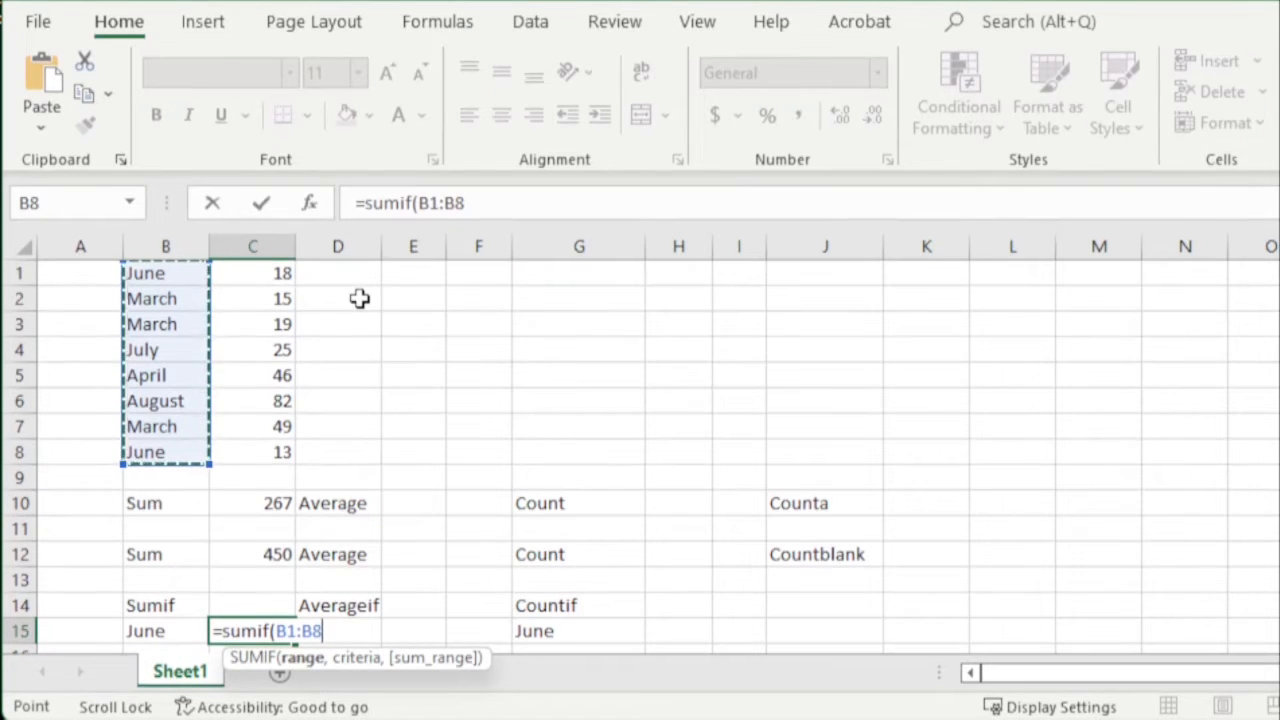
pyautogui.write(',')
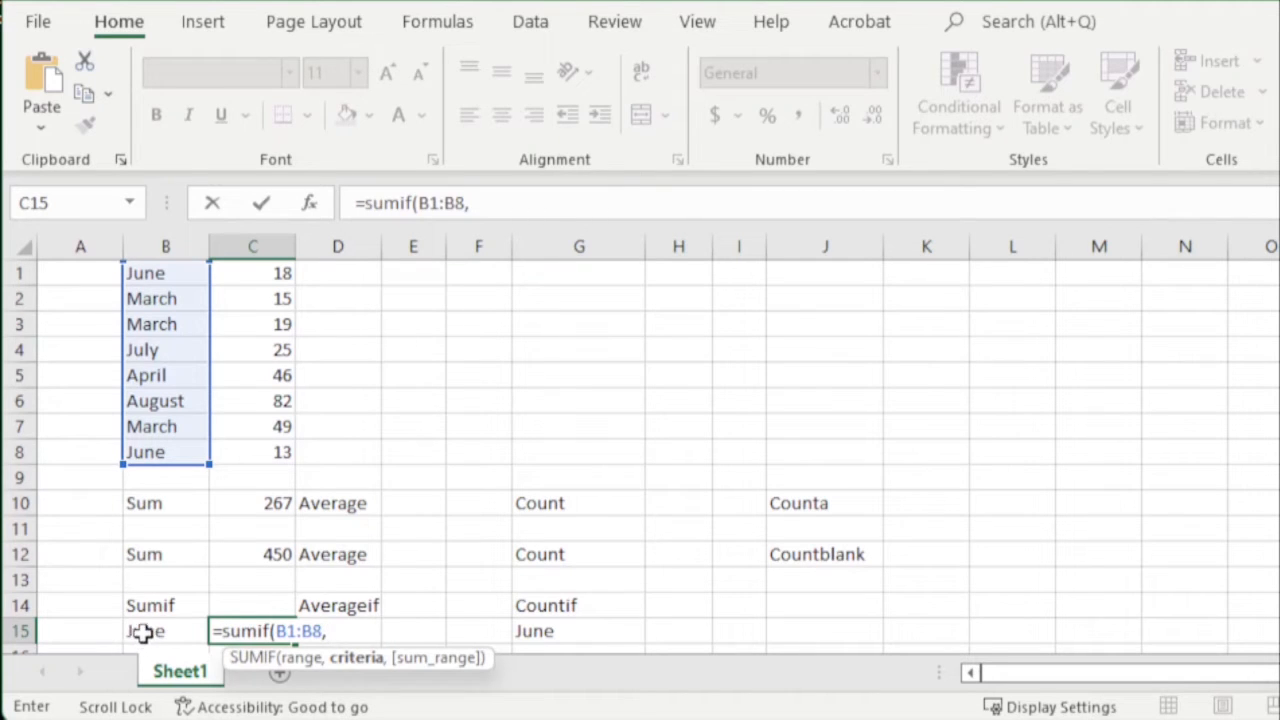
pyautogui.click(177, 631)
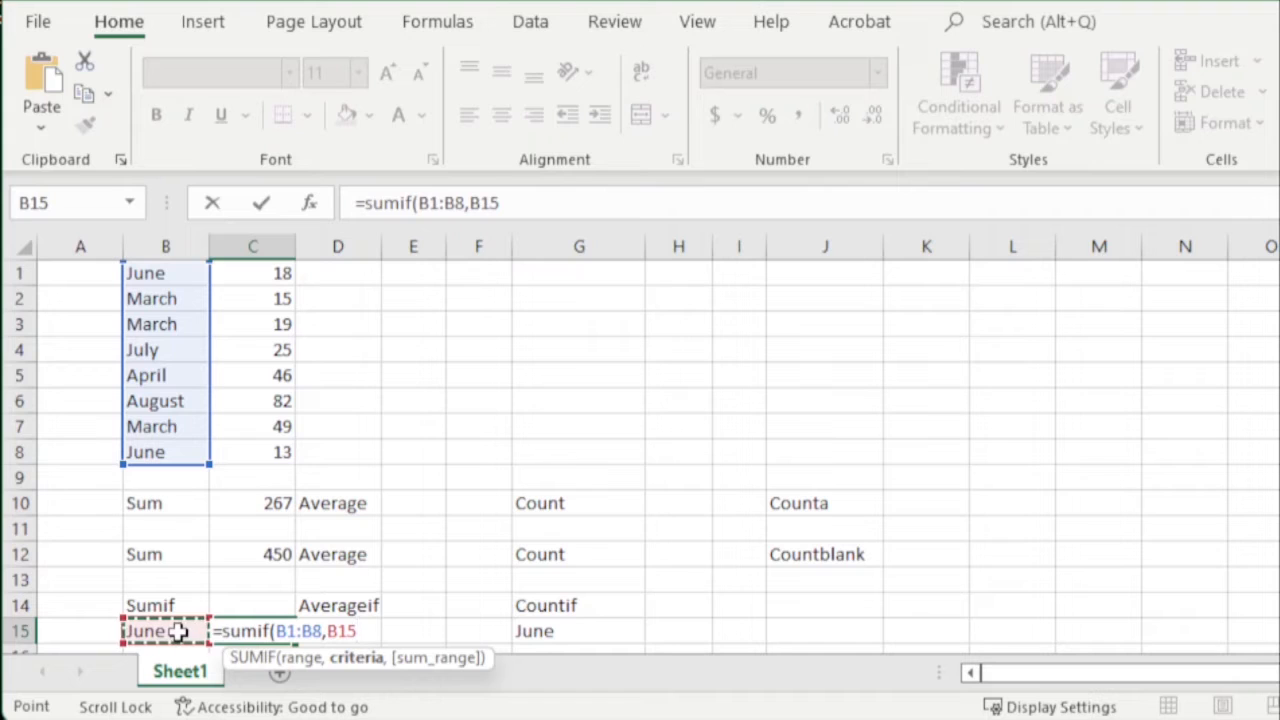
pyautogui.write(',')
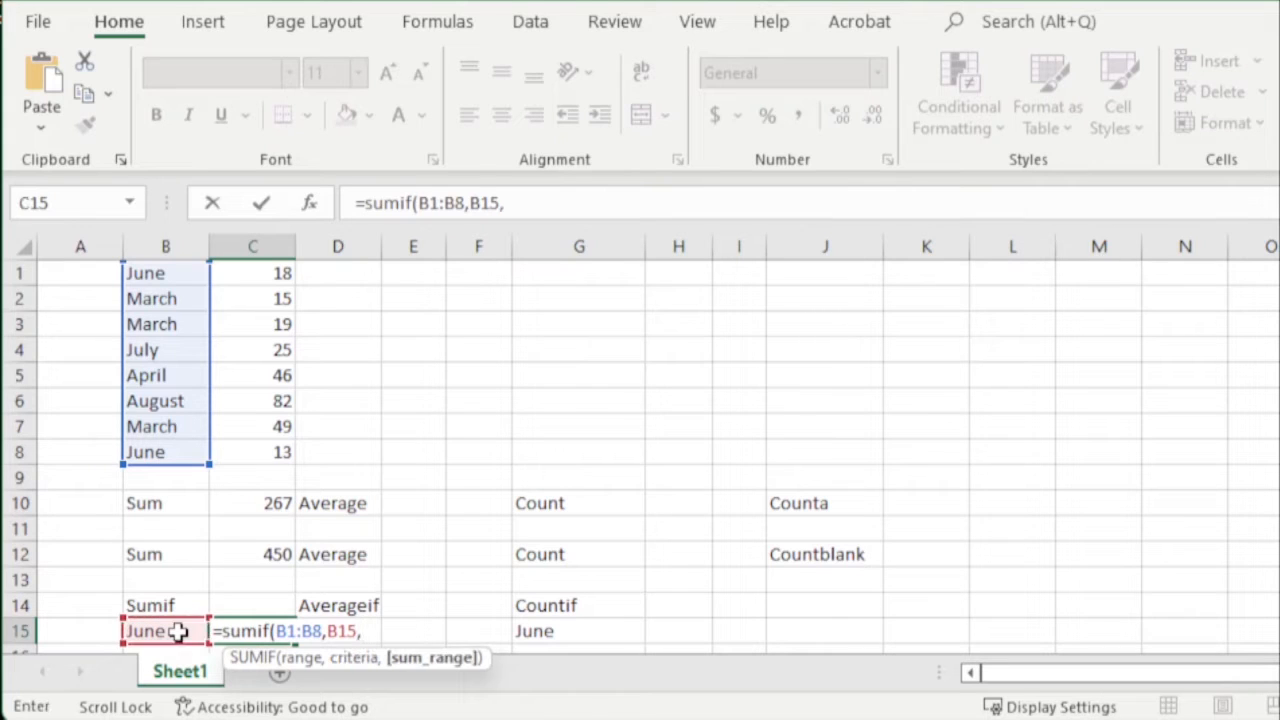
pyautogui.moveTo(271, 277); pyautogui.dragTo(266, 452)
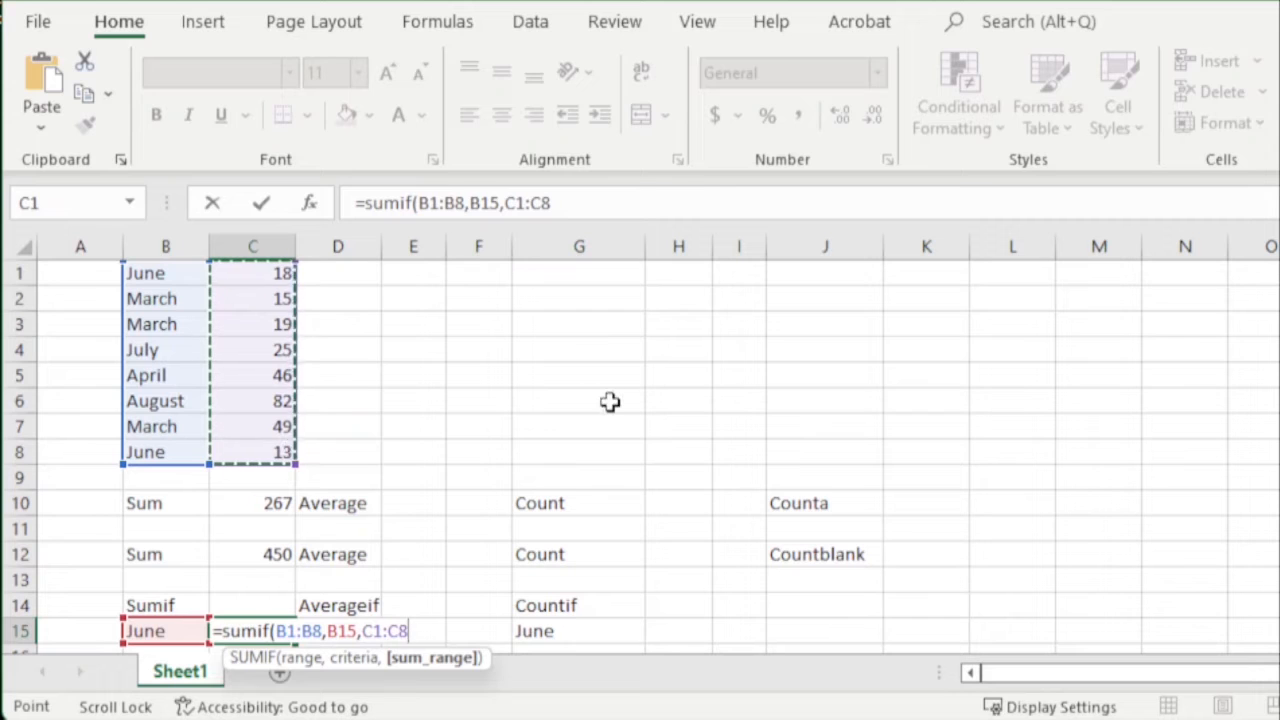
pyautogui.write(')')
pyautogui.press('Return')
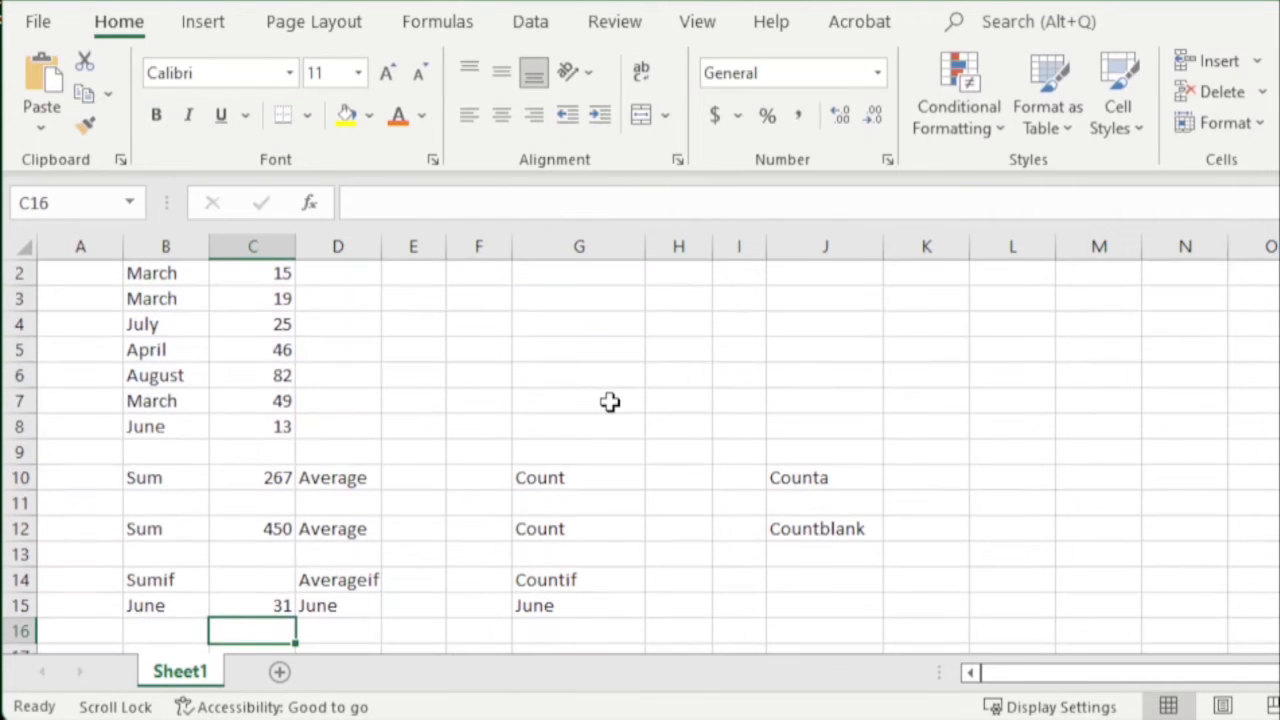
# Check the SUMIF formula in C15 against the combined total of the two June values in C1 and C8.
pyautogui.scroll(1, 416, 470)
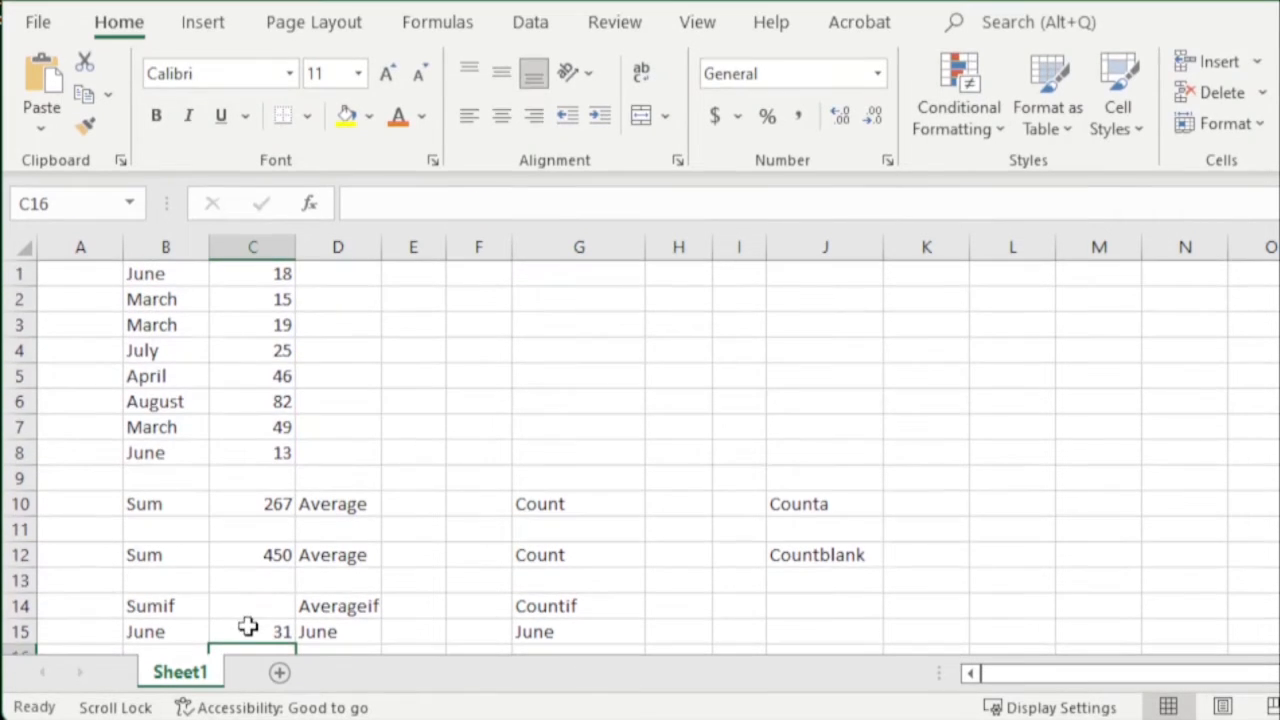
pyautogui.click(248, 626)
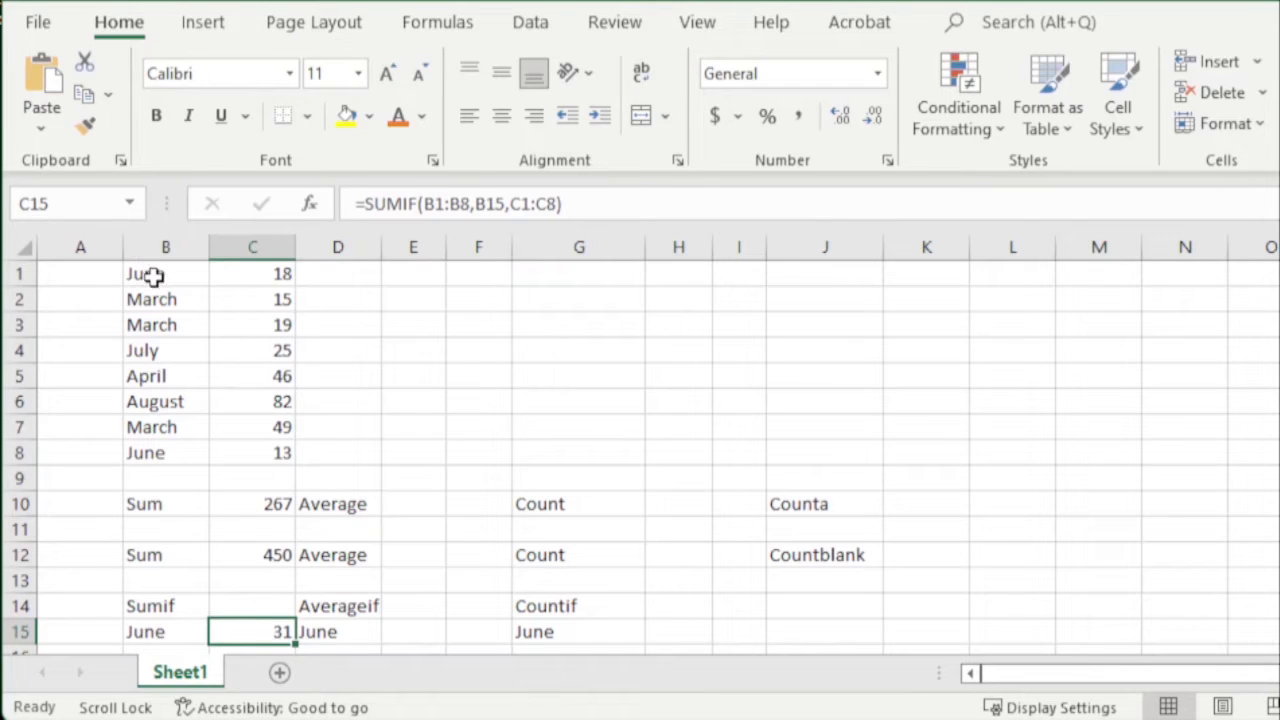
pyautogui.click(282, 274)
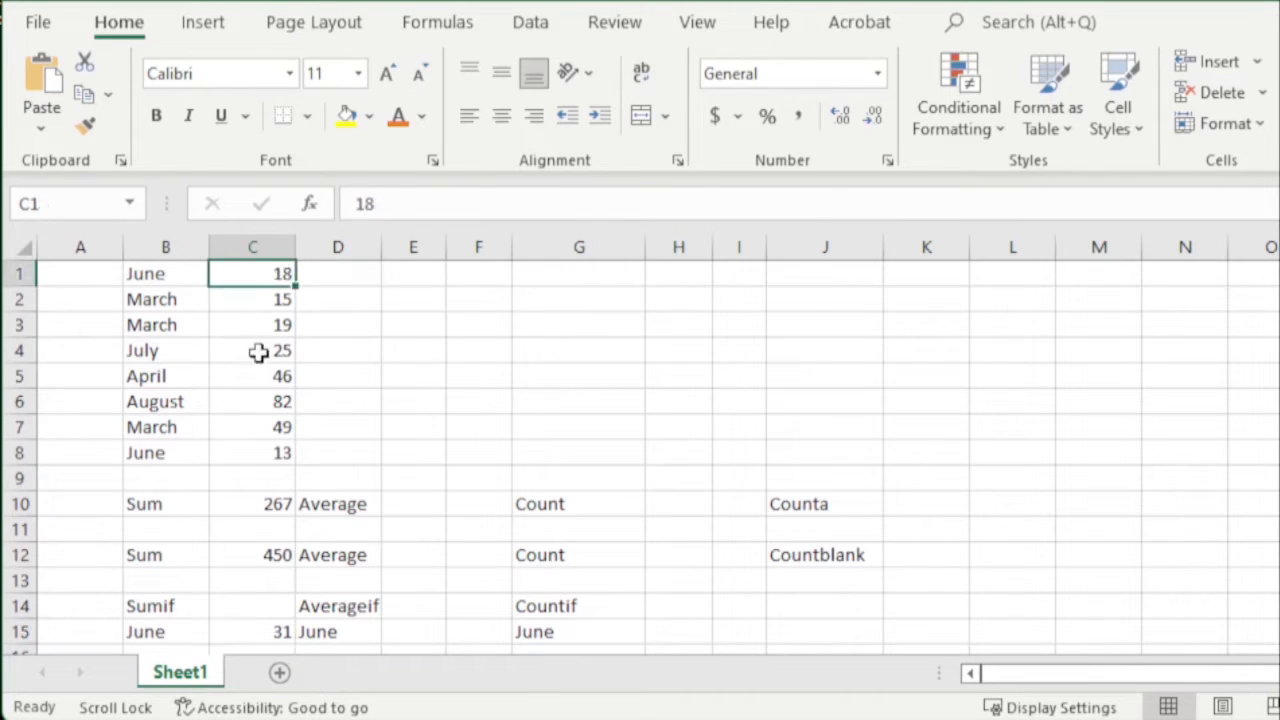
pyautogui.keyDown('ctrl'); pyautogui.click(274, 453); pyautogui.keyUp('ctrl')
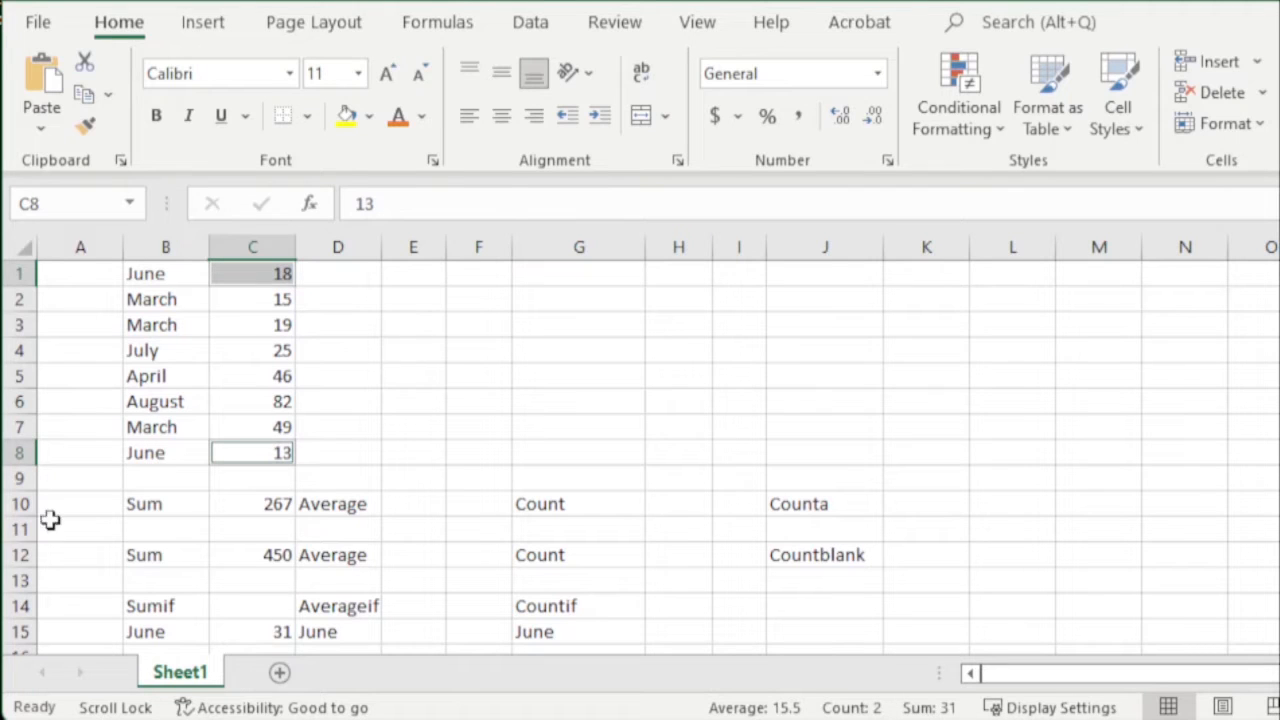
pyautogui.click(419, 527)
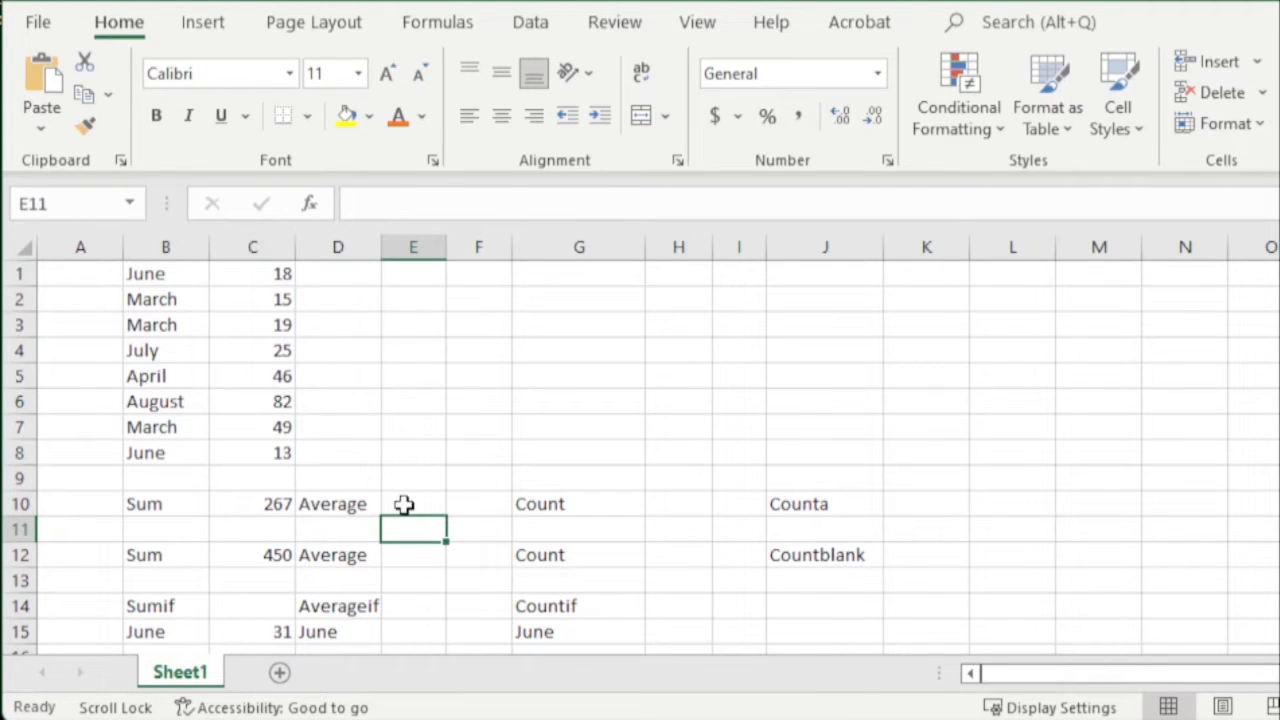
# Enter an AVERAGE formula in E10 over the numbers in C1:C8 and check it against the selected range's average.
pyautogui.click(409, 503)
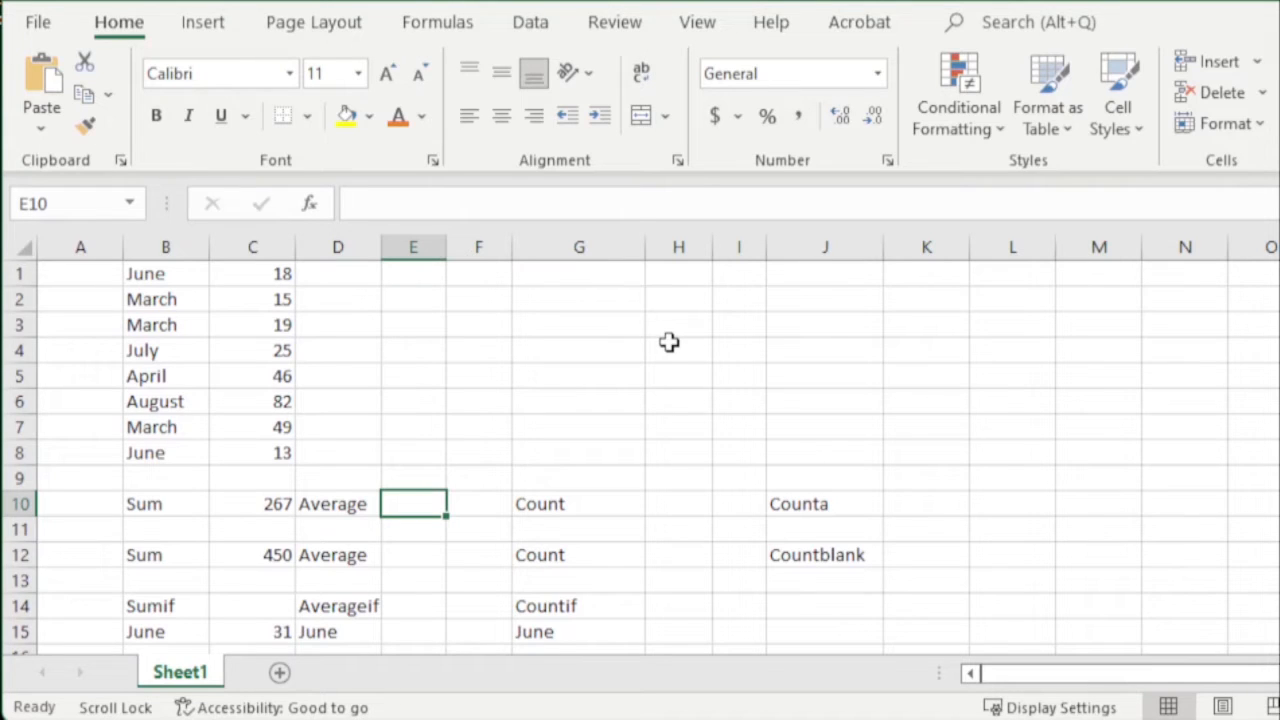
pyautogui.write('=')
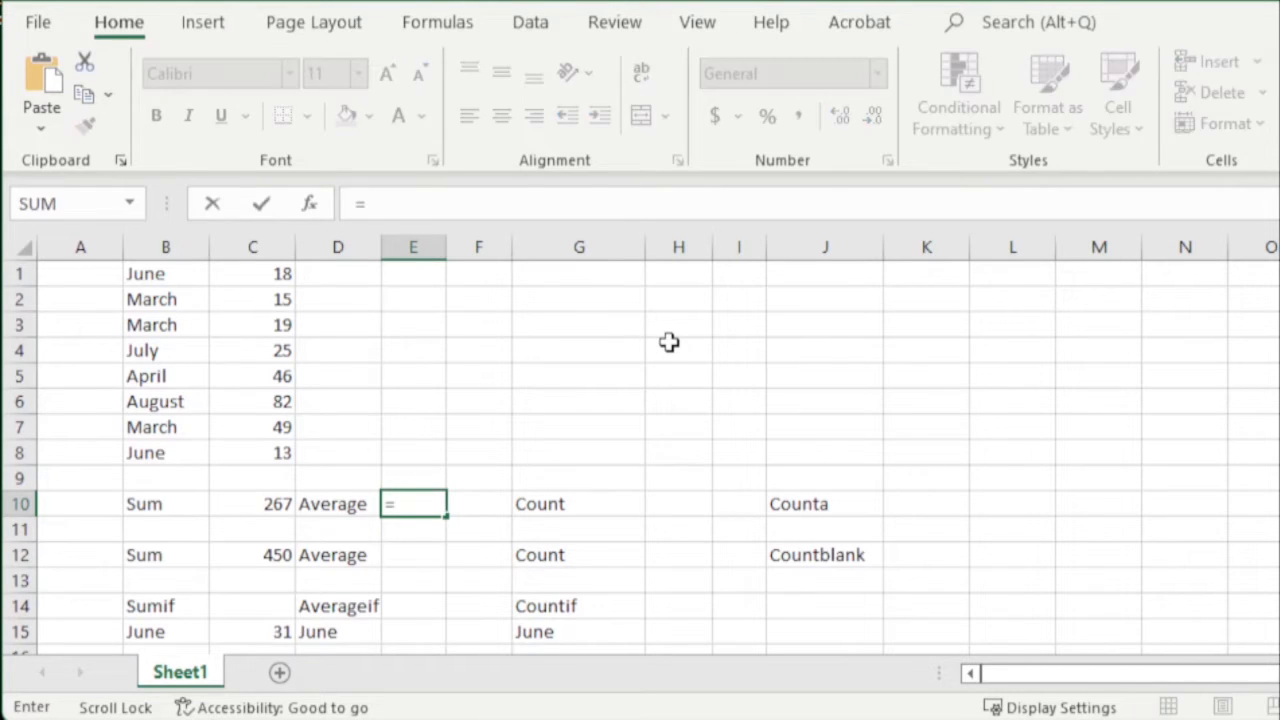
pyautogui.write('average(')
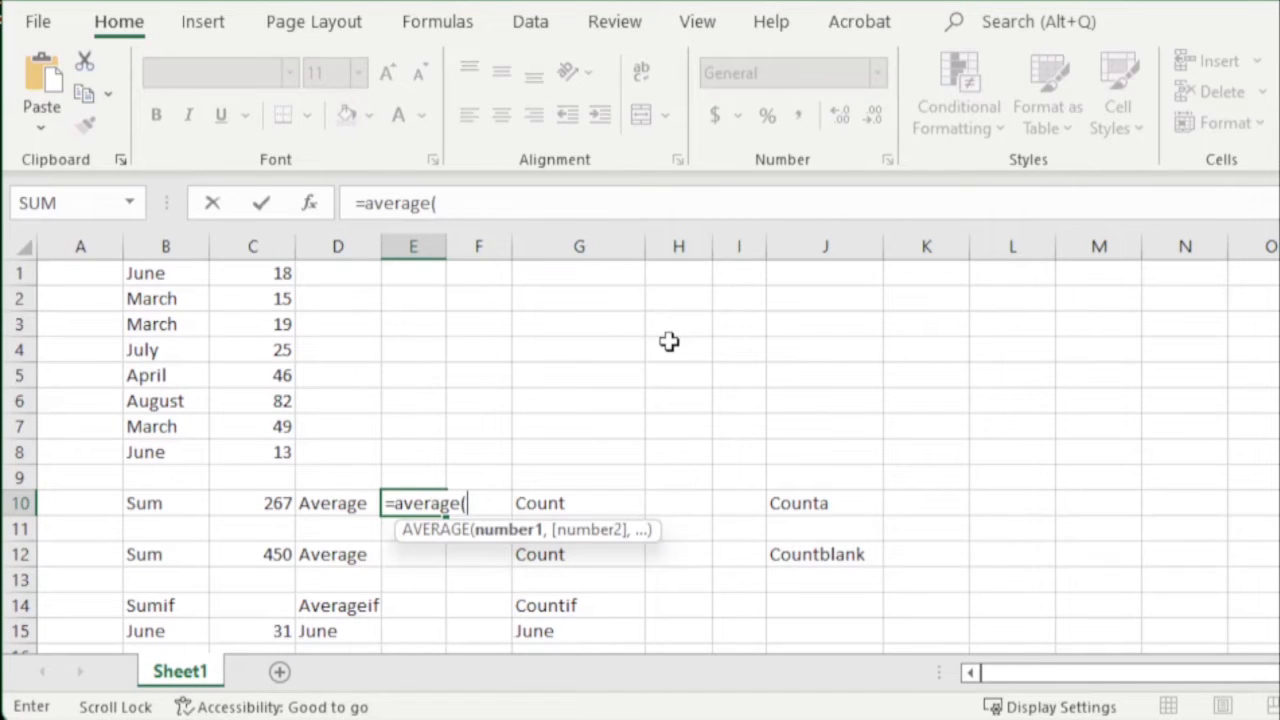
pyautogui.moveTo(285, 279); pyautogui.dragTo(266, 452)
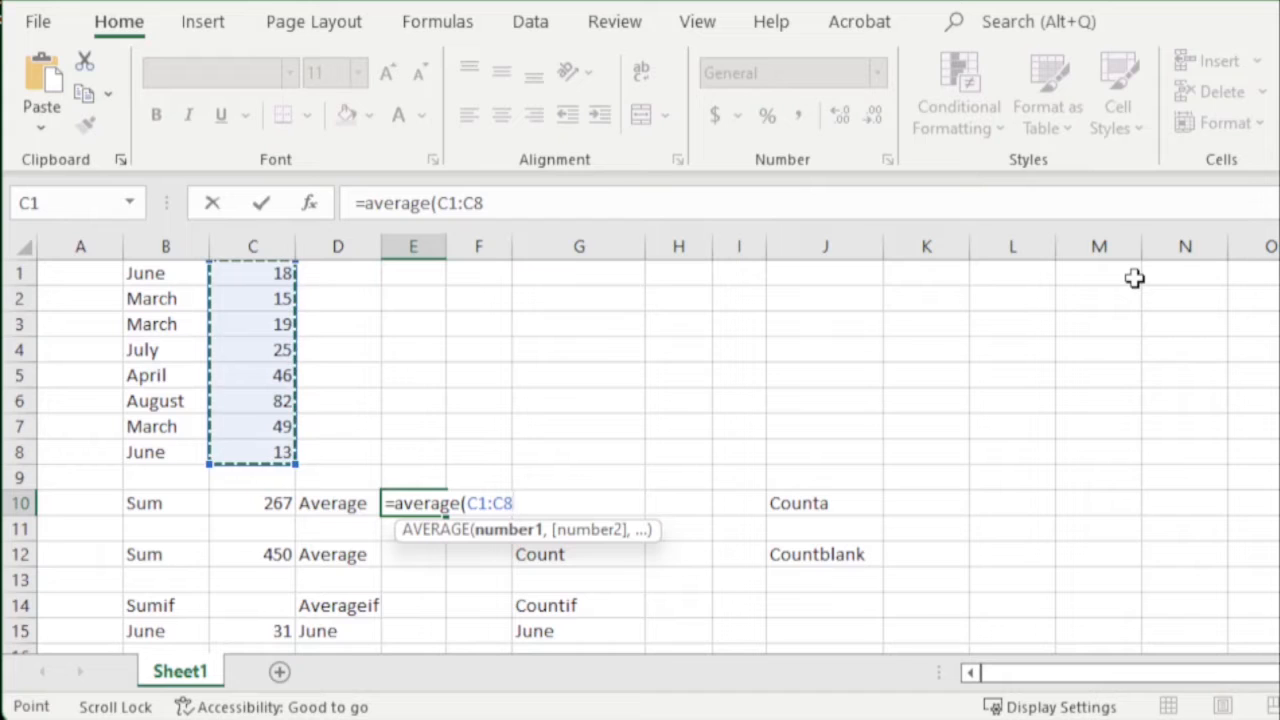
pyautogui.write(')')
pyautogui.press('Return')
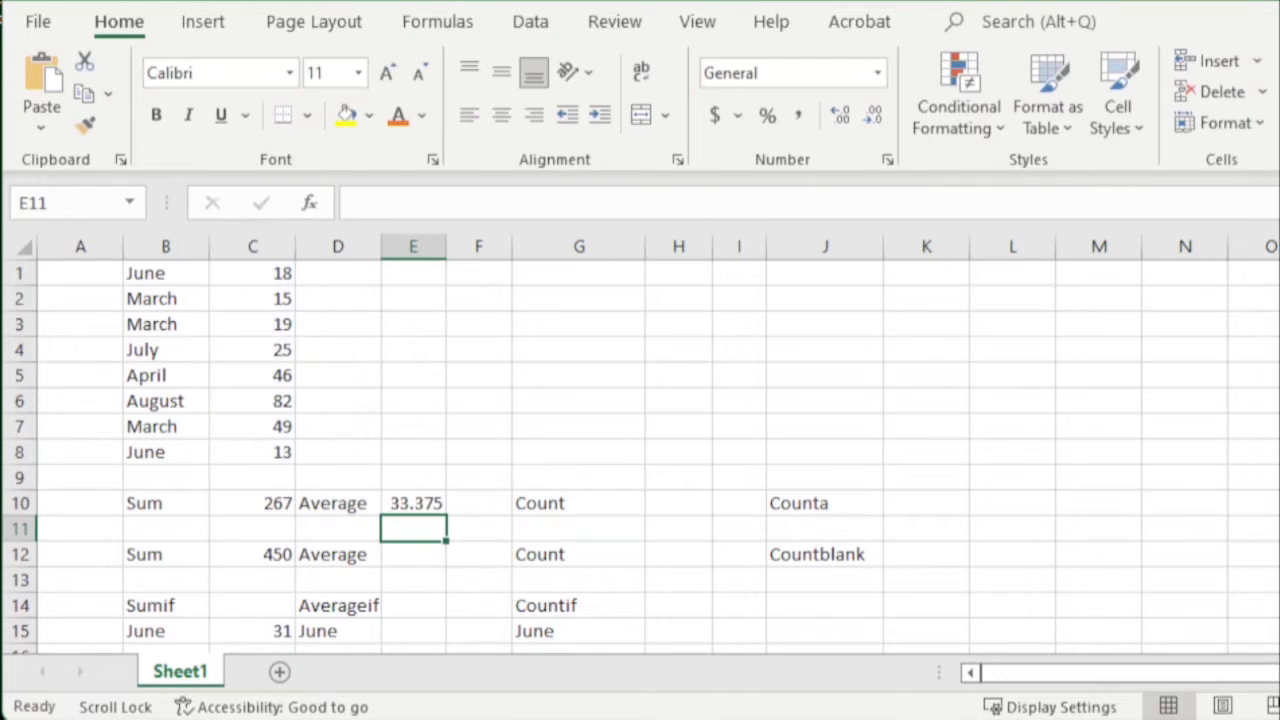
pyautogui.click(392, 396)
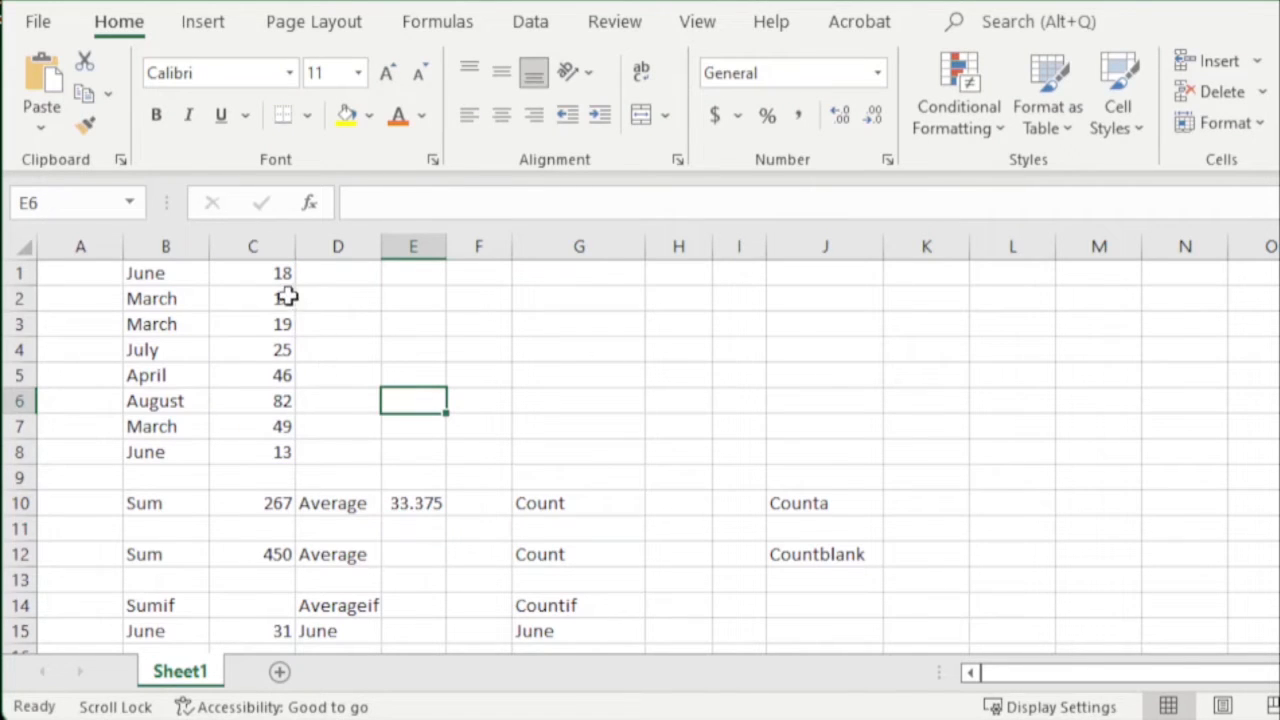
pyautogui.moveTo(277, 277); pyautogui.dragTo(262, 451)
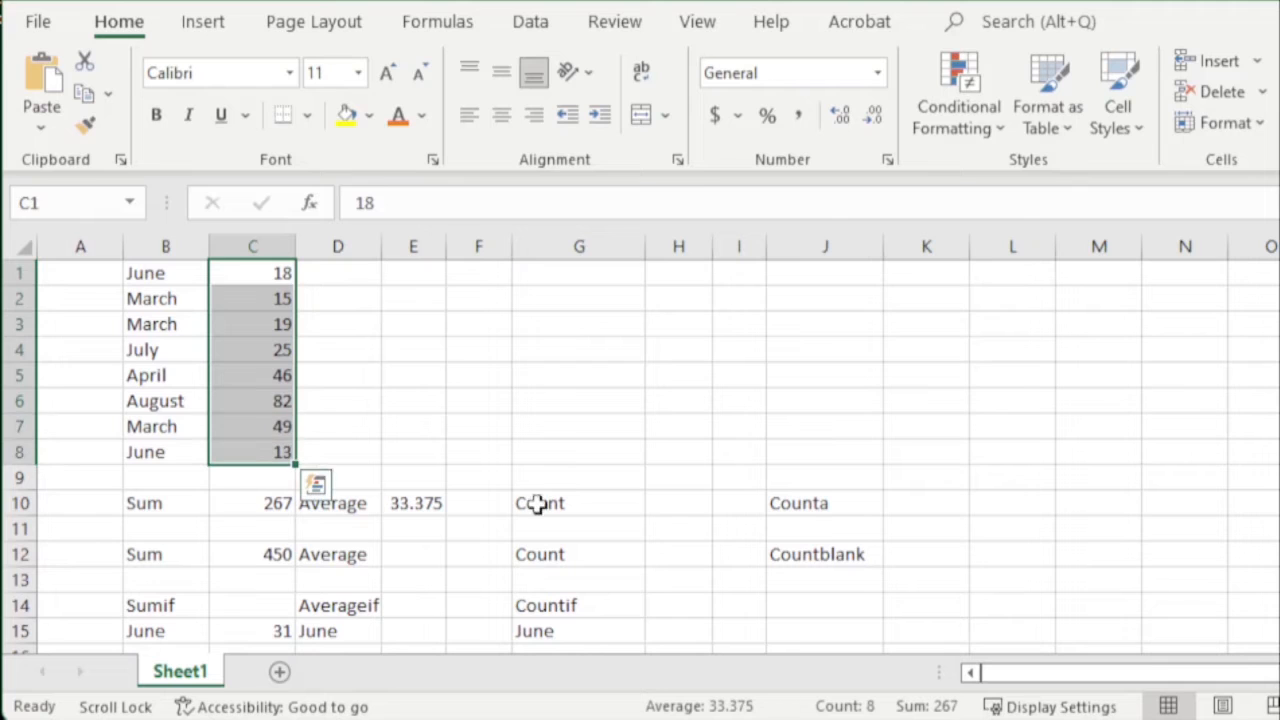
# Enter an AVERAGE formula in E12 for the literal numbers 2, 6 and 8.
pyautogui.click(400, 550)
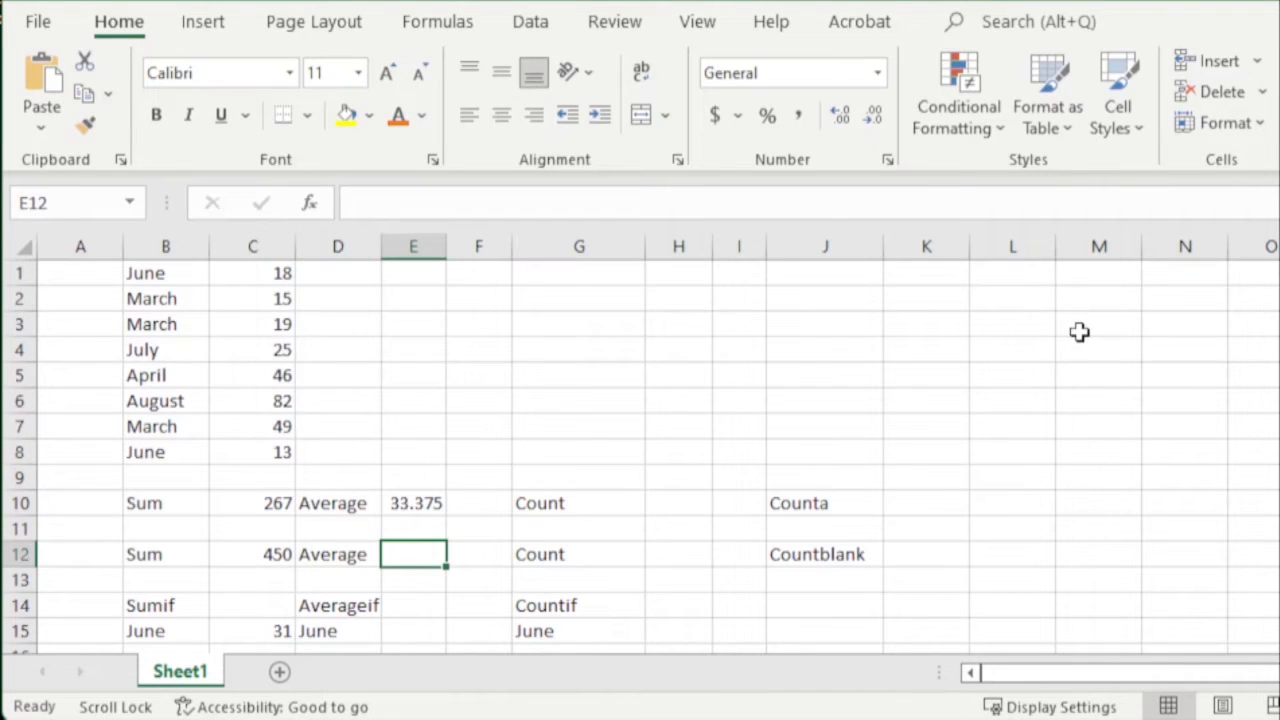
pyautogui.write('=')
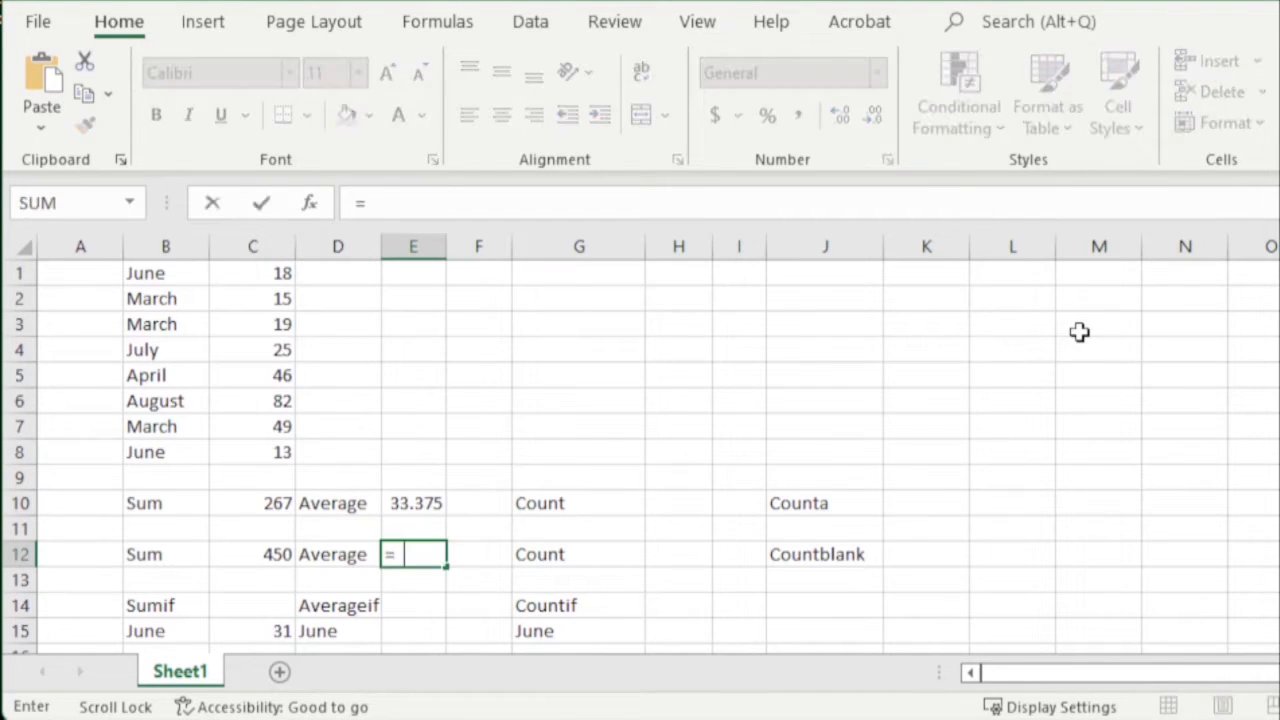
pyautogui.write('averag')
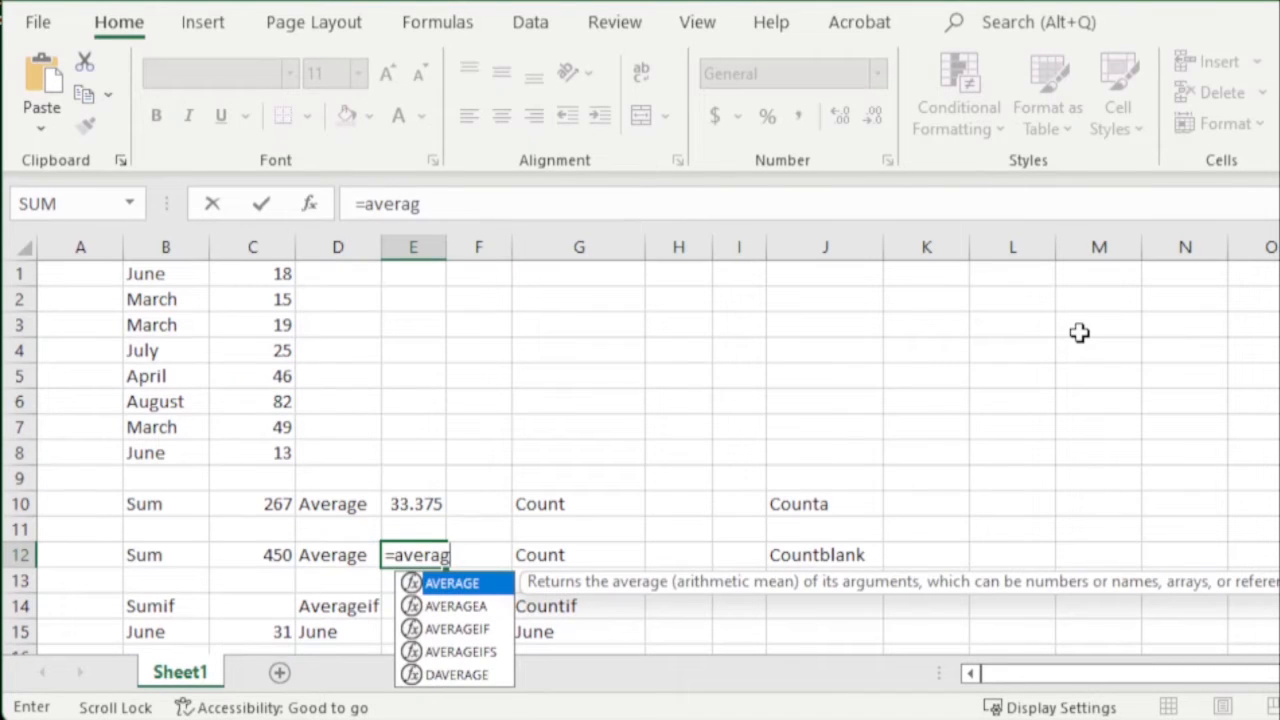
pyautogui.write('e(')
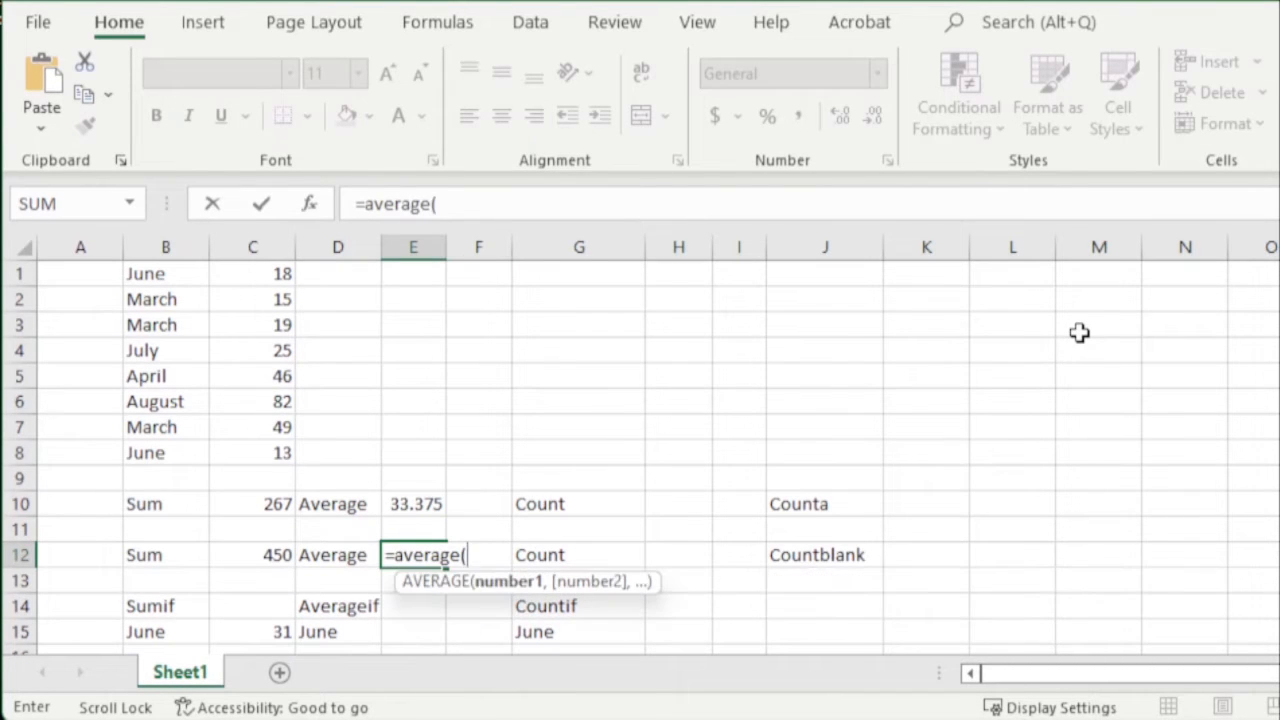
pyautogui.write('2,6,')
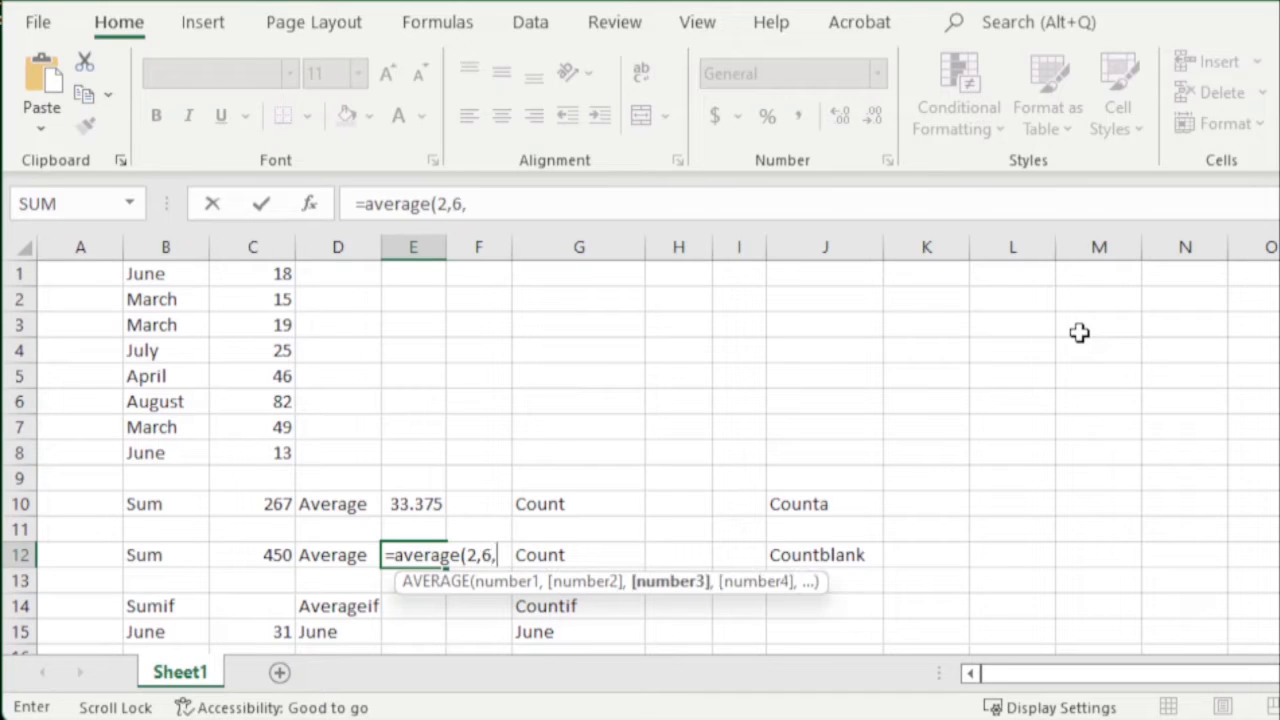
pyautogui.write('8')
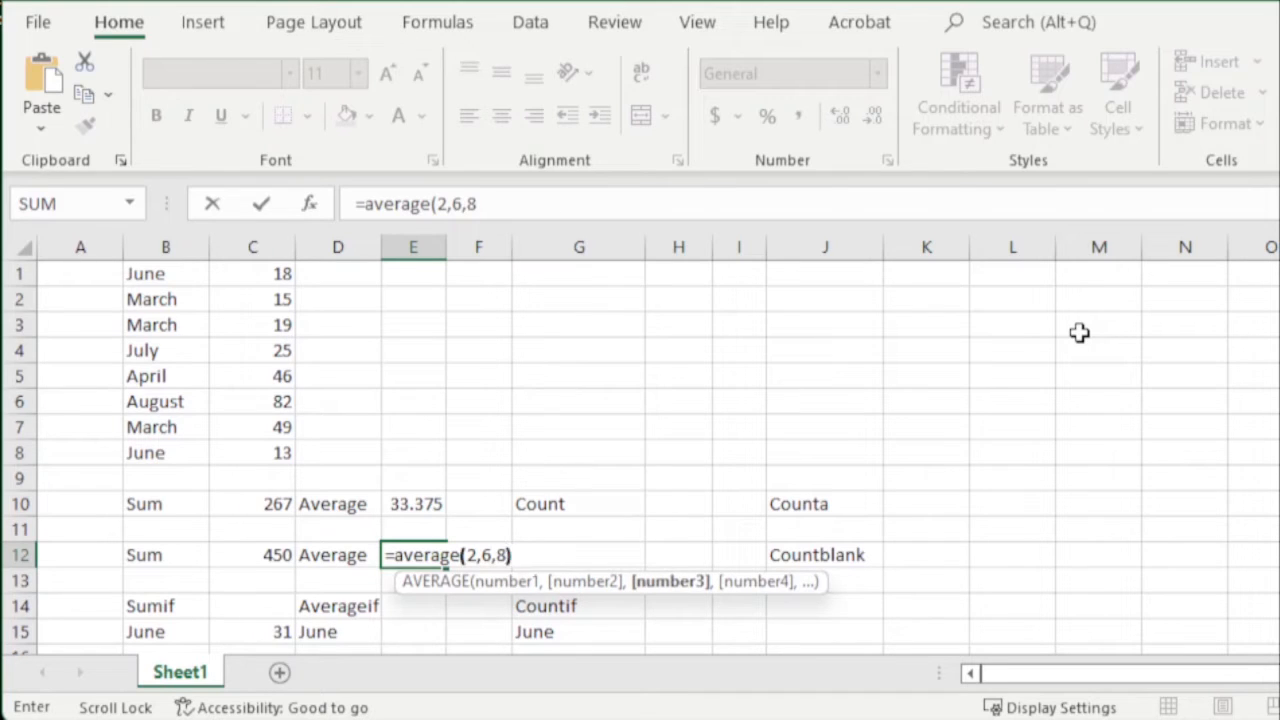
pyautogui.write(')')
pyautogui.press('Return')
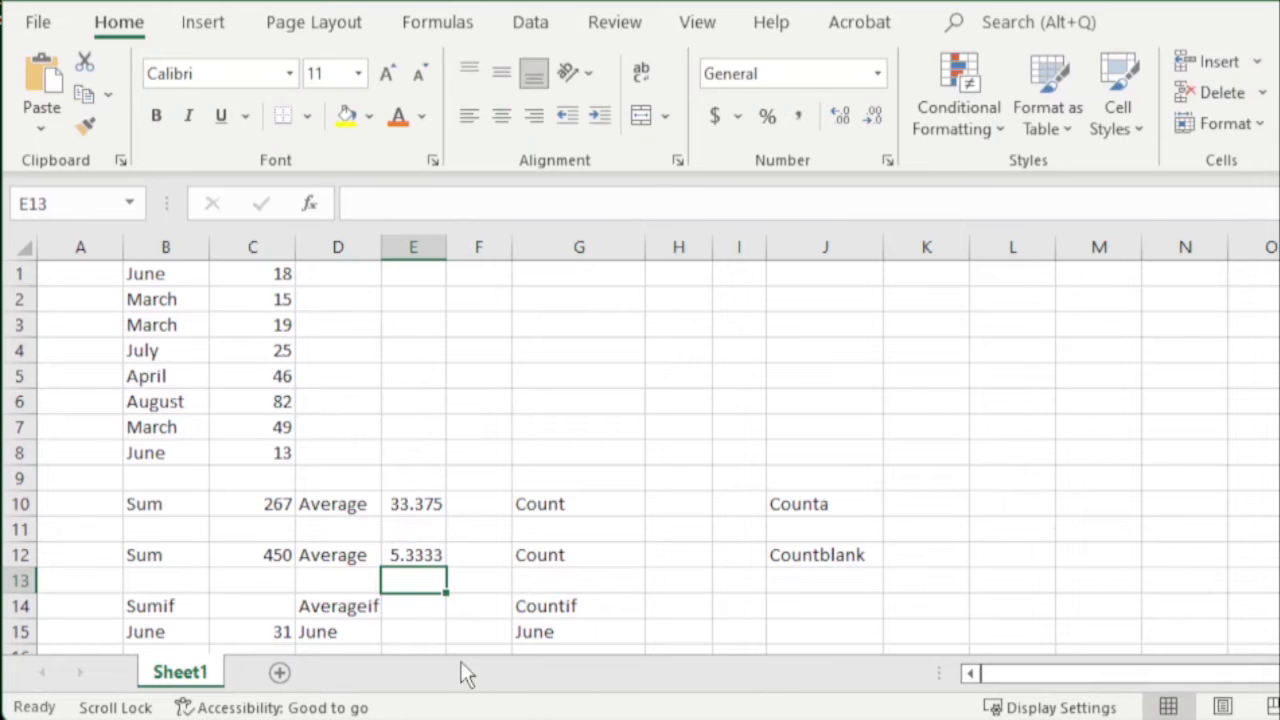
# Enter an AVERAGEIF formula in E15 with range B1:B8, the month in D15 as criteria and C1:C8 as average range.
pyautogui.click(409, 632)
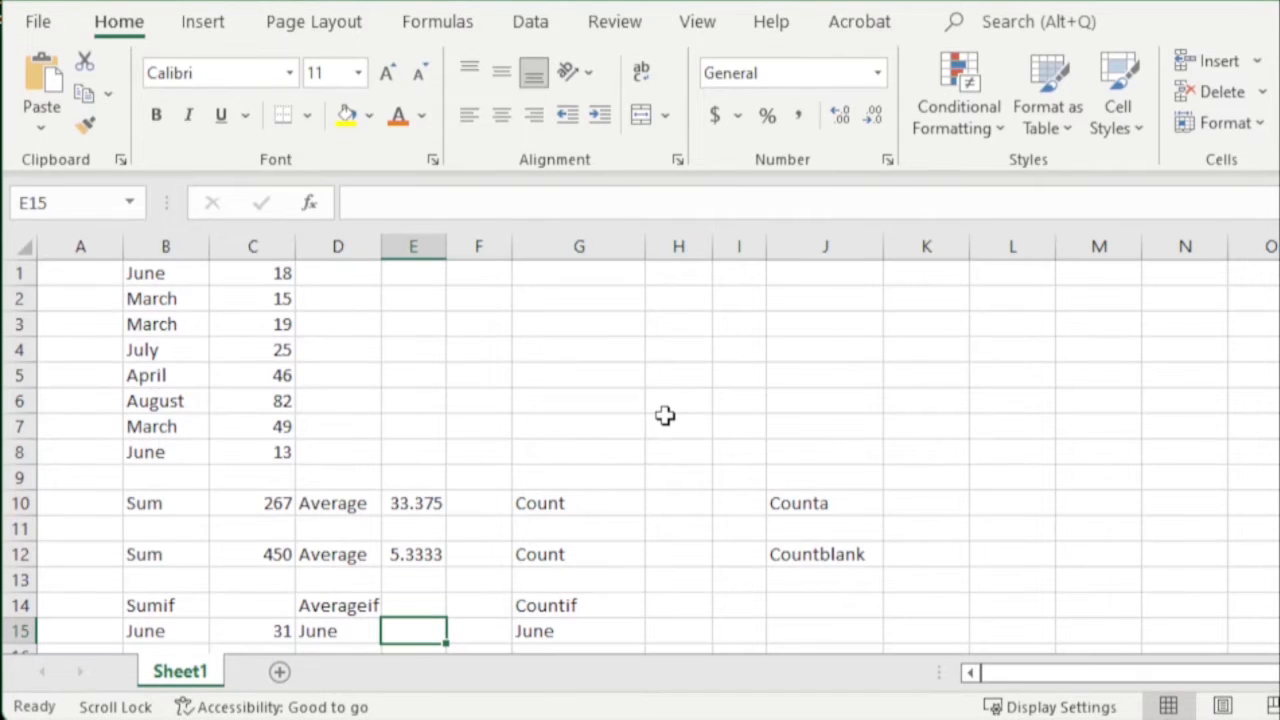
pyautogui.write('=averagic')
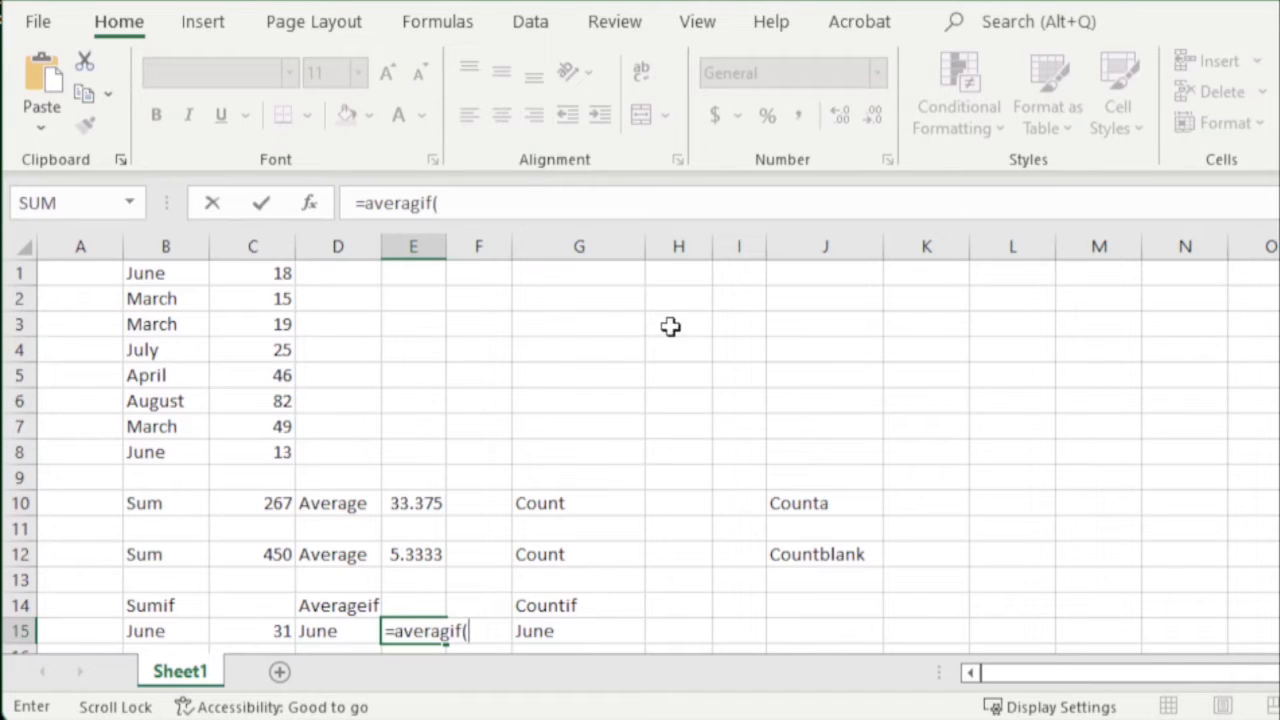
pyautogui.click(452, 631)
pyautogui.write('e')
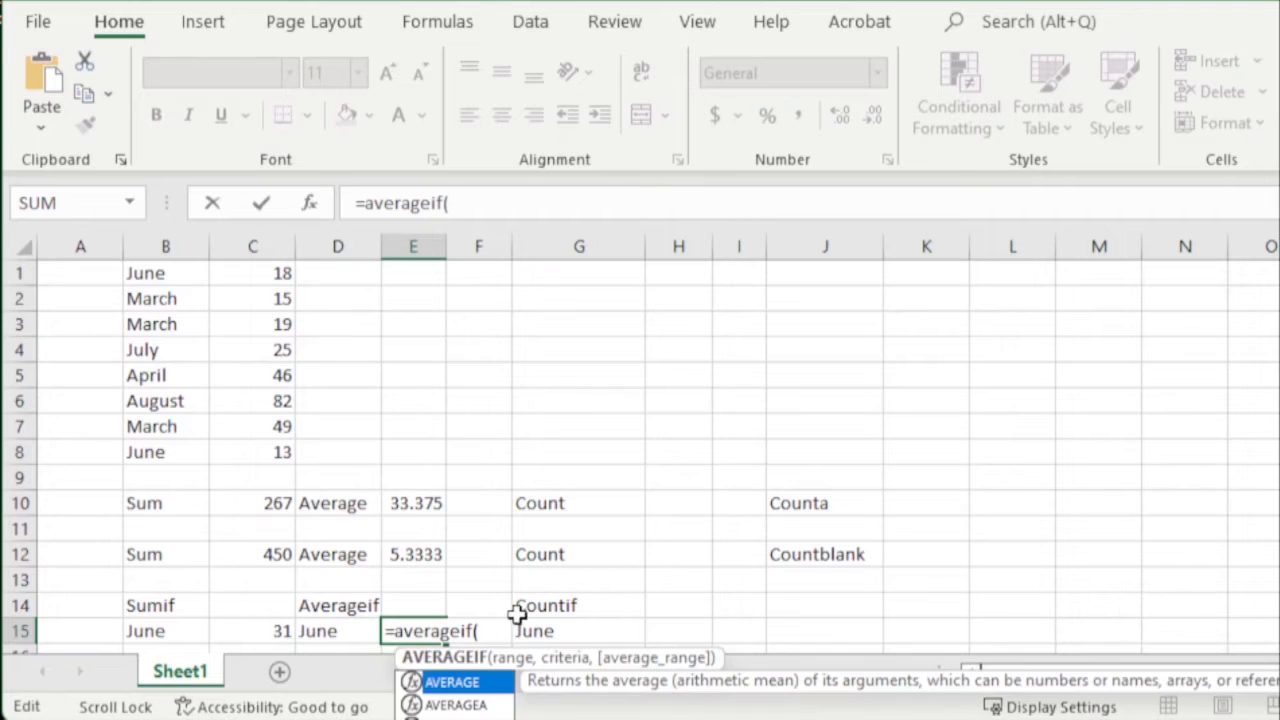
pyautogui.click(493, 637)
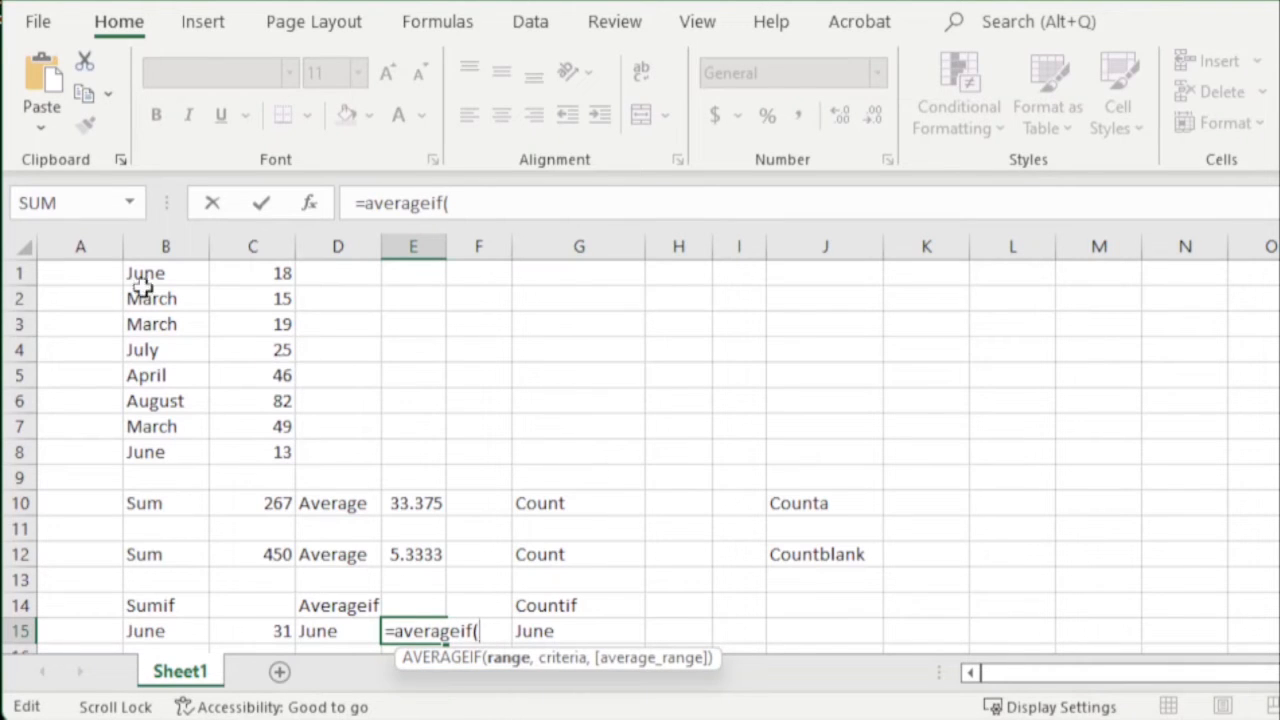
pyautogui.moveTo(158, 276); pyautogui.dragTo(164, 450)
pyautogui.write(',')
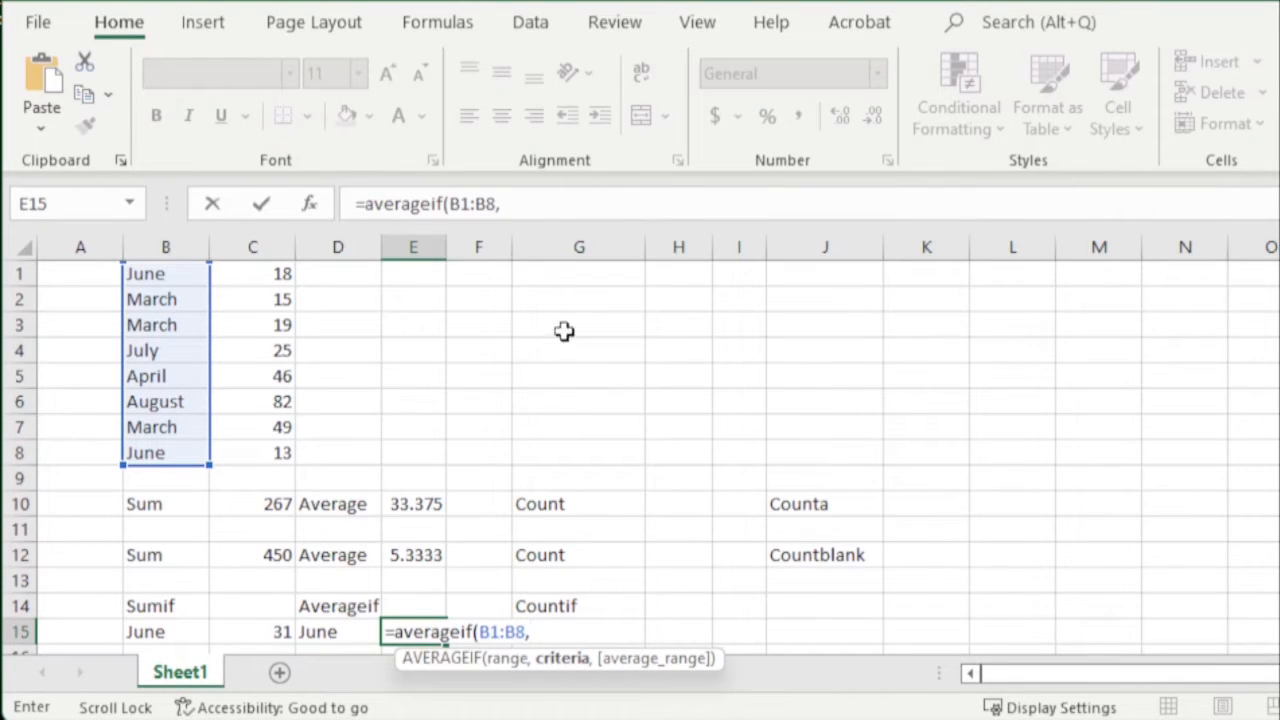
pyautogui.click(345, 634)
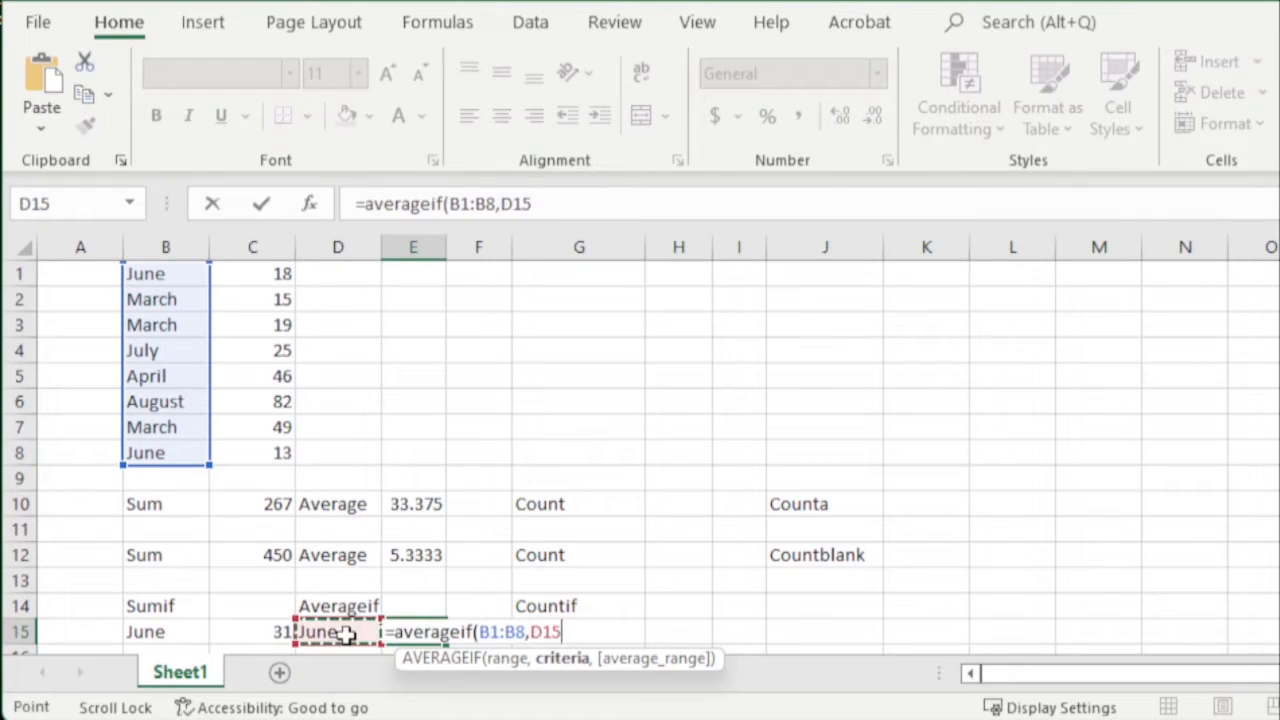
pyautogui.write(',')
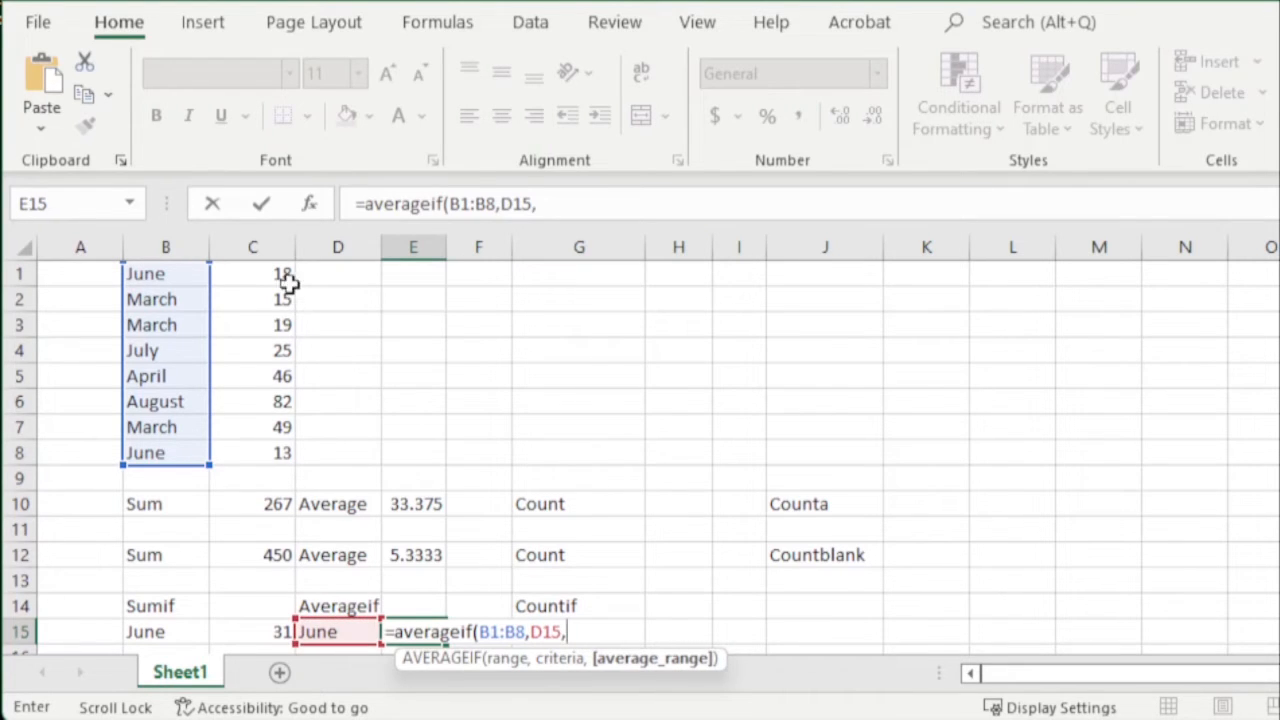
pyautogui.moveTo(274, 268); pyautogui.dragTo(265, 456)
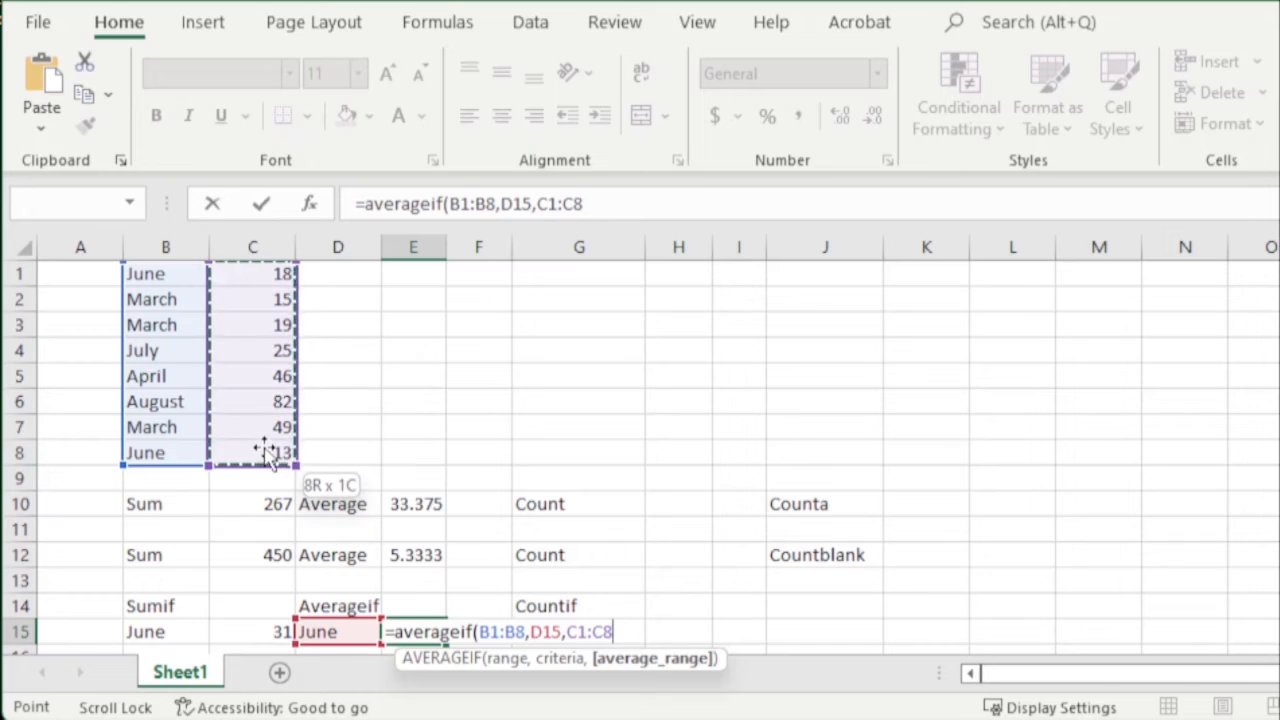
pyautogui.write(')')
pyautogui.press('Return')
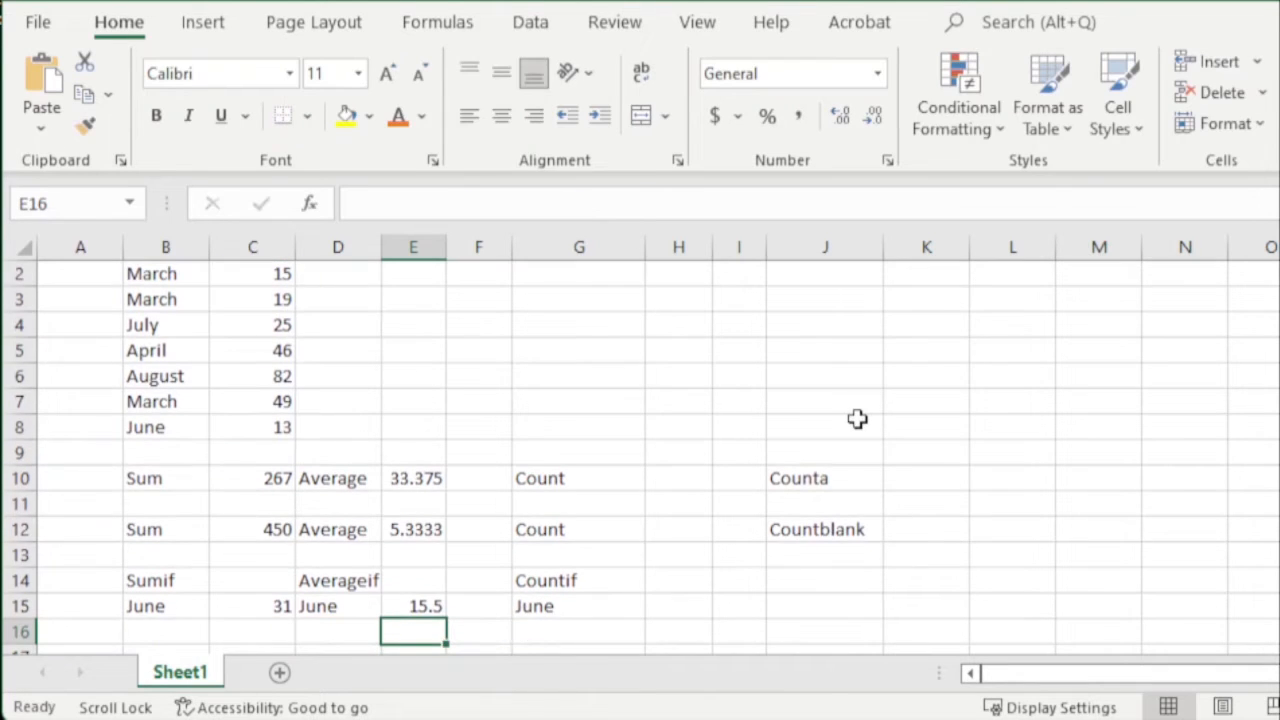
# Check the AVERAGEIF formula in E15 against the average of the two June values in C1 and C8.
pyautogui.scroll(1, 516, 392)
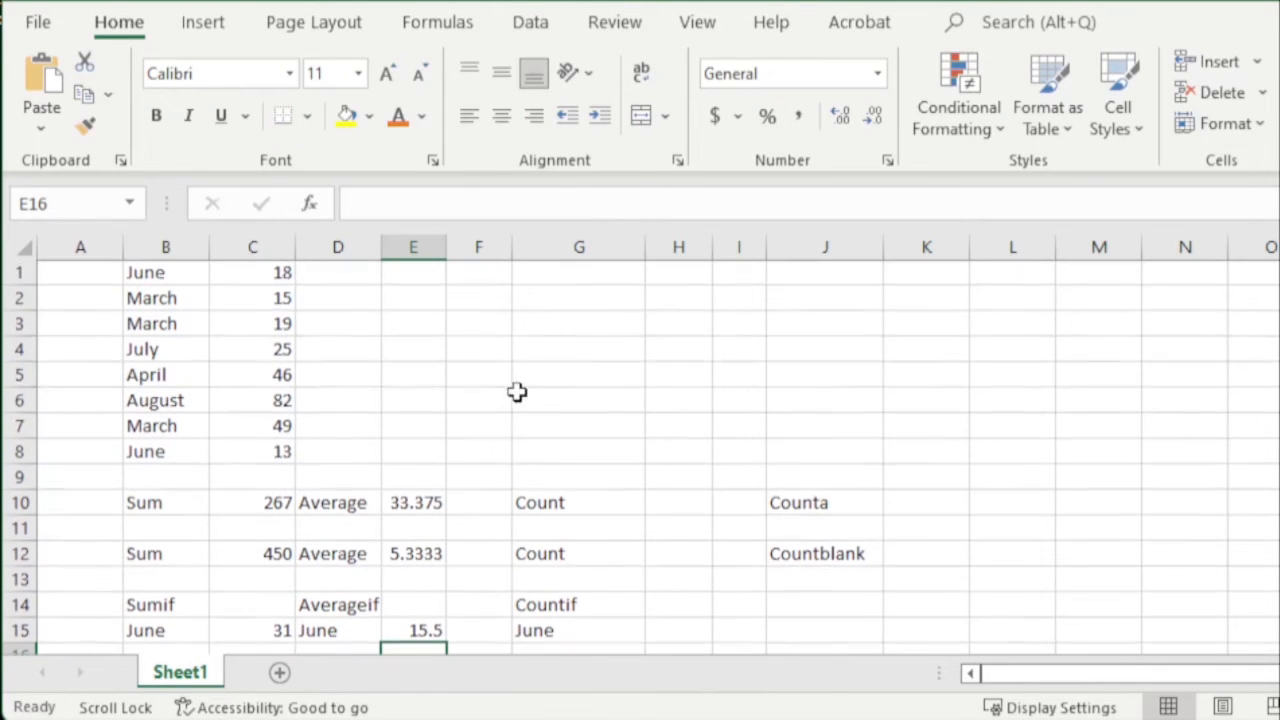
pyautogui.click(268, 455)
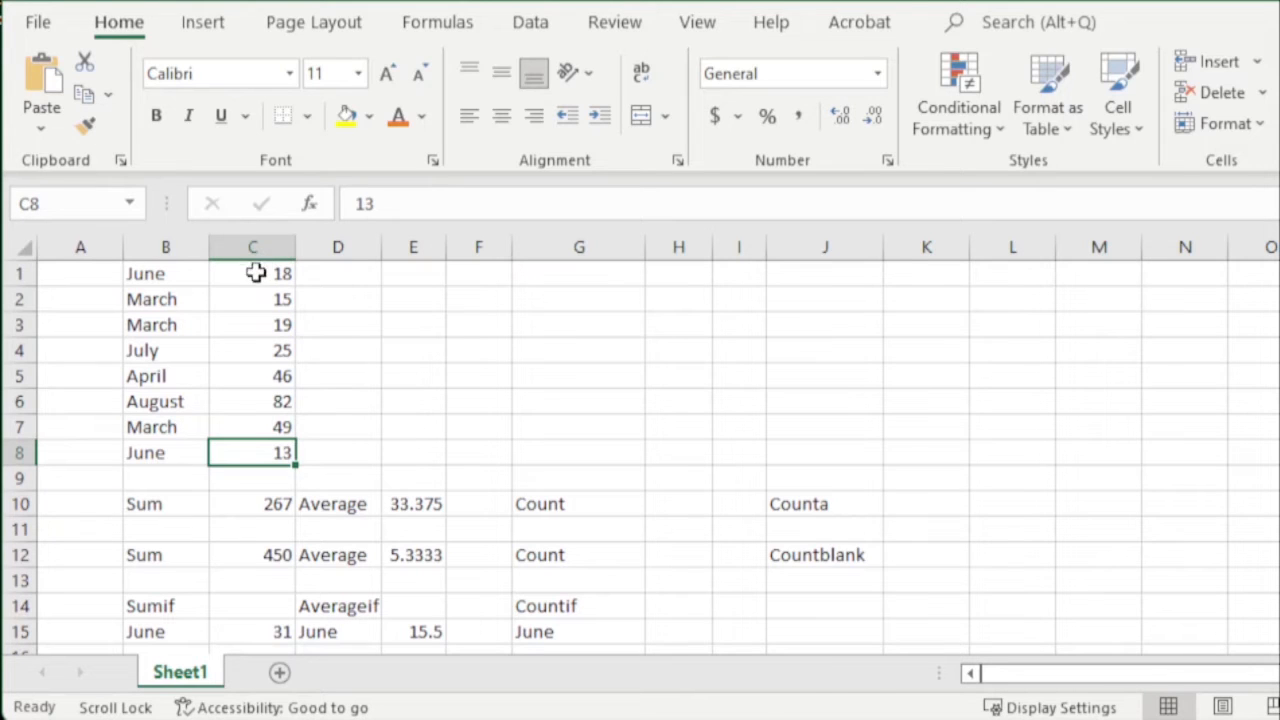
pyautogui.keyDown('ctrl'); pyautogui.click(254, 271); pyautogui.keyUp('ctrl')
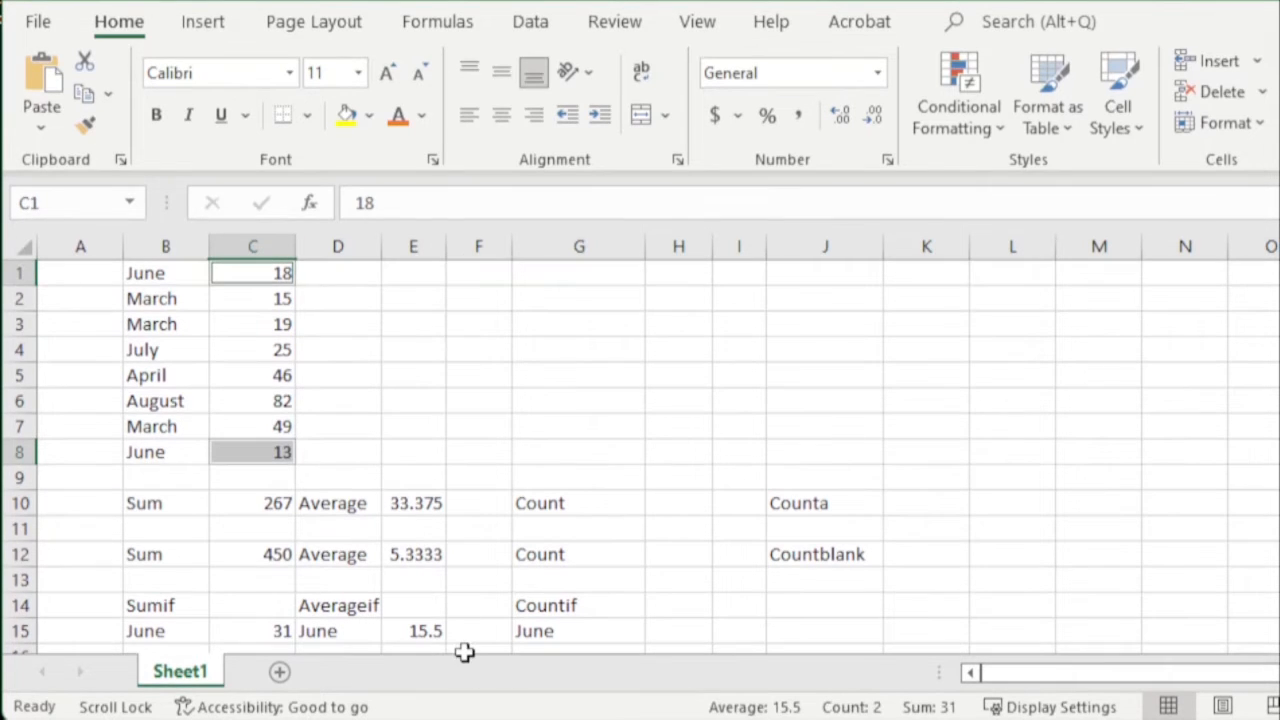
# Change the AVERAGEIF criteria month in D15 to March.
pyautogui.click(362, 626)
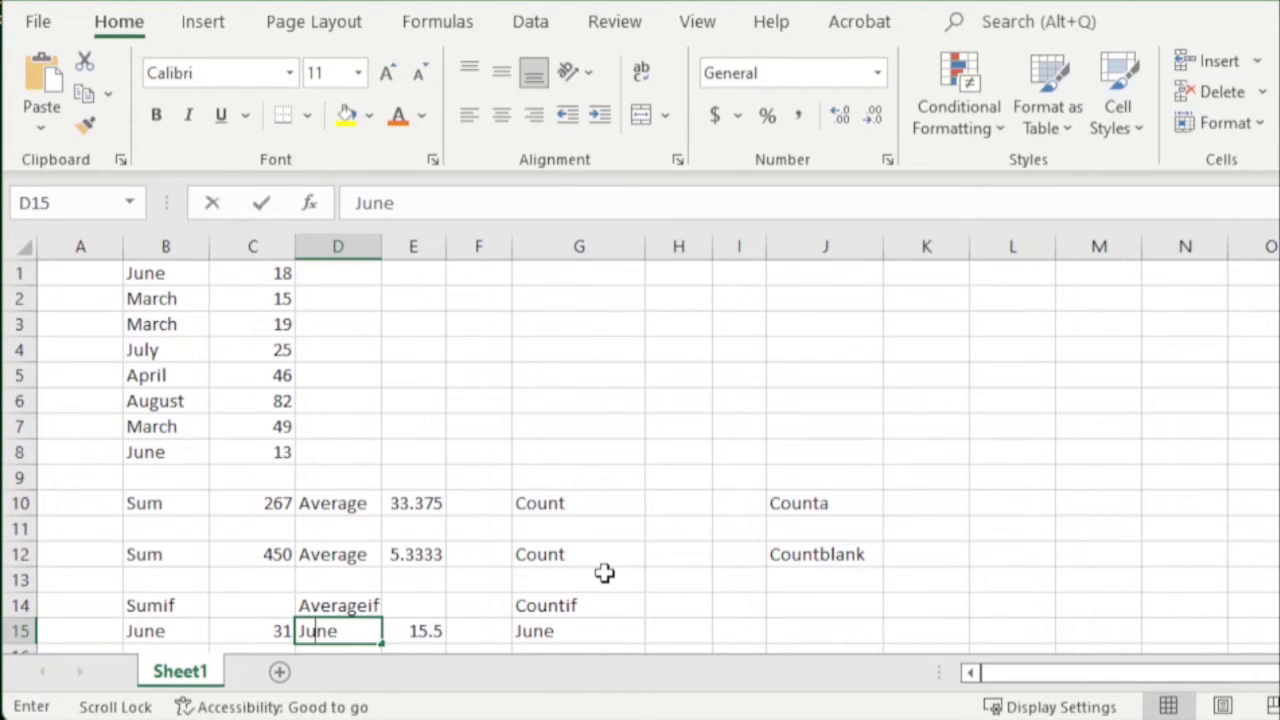
pyautogui.write('March')
pyautogui.press('Return')
pyautogui.scroll(1, 675, 600)
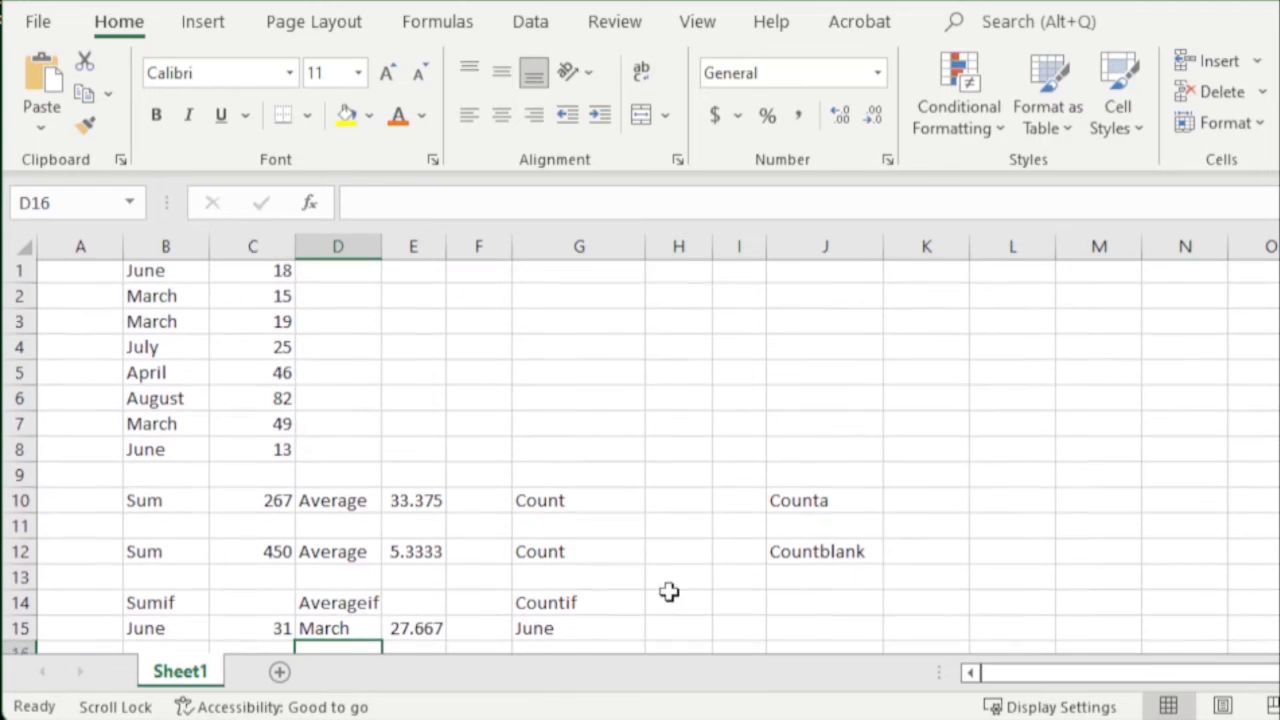
# Check the AVERAGEIF formula in E15 against the average of the three March values in C2, C3 and C7.
pyautogui.click(145, 628)
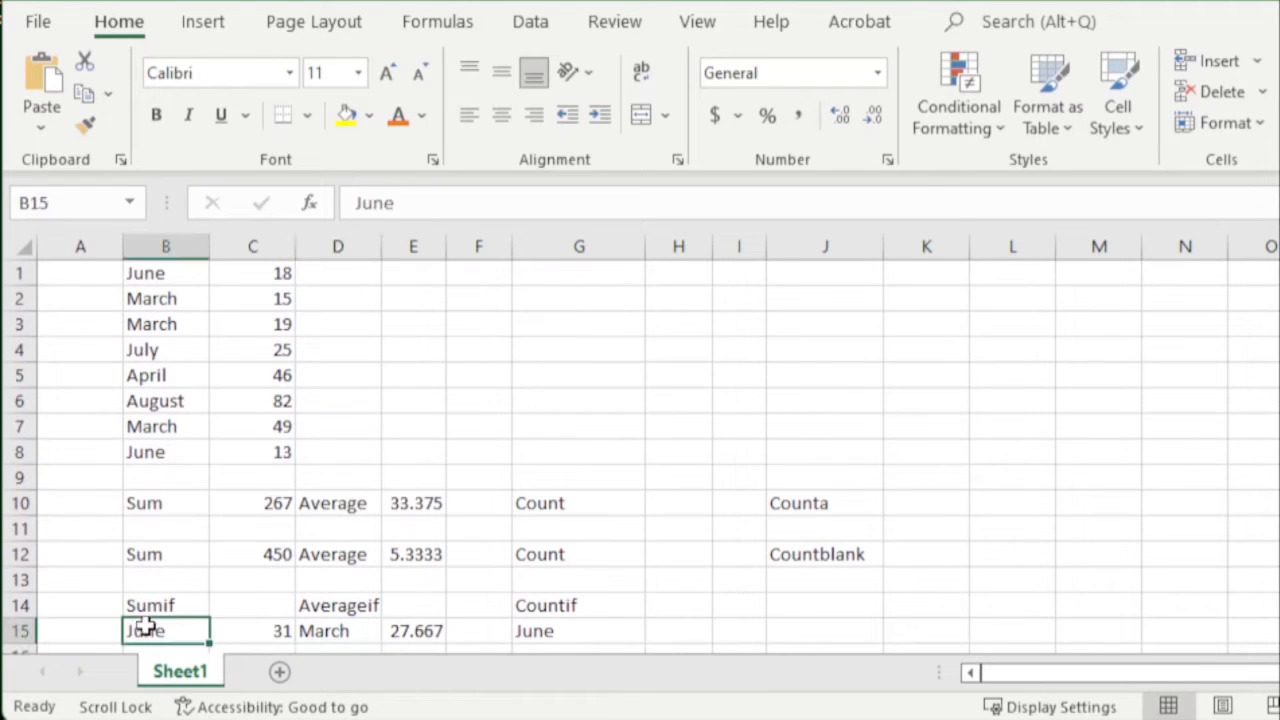
pyautogui.click(255, 424)
pyautogui.keyDown('ctrl'); pyautogui.click(257, 316); pyautogui.keyUp('ctrl')
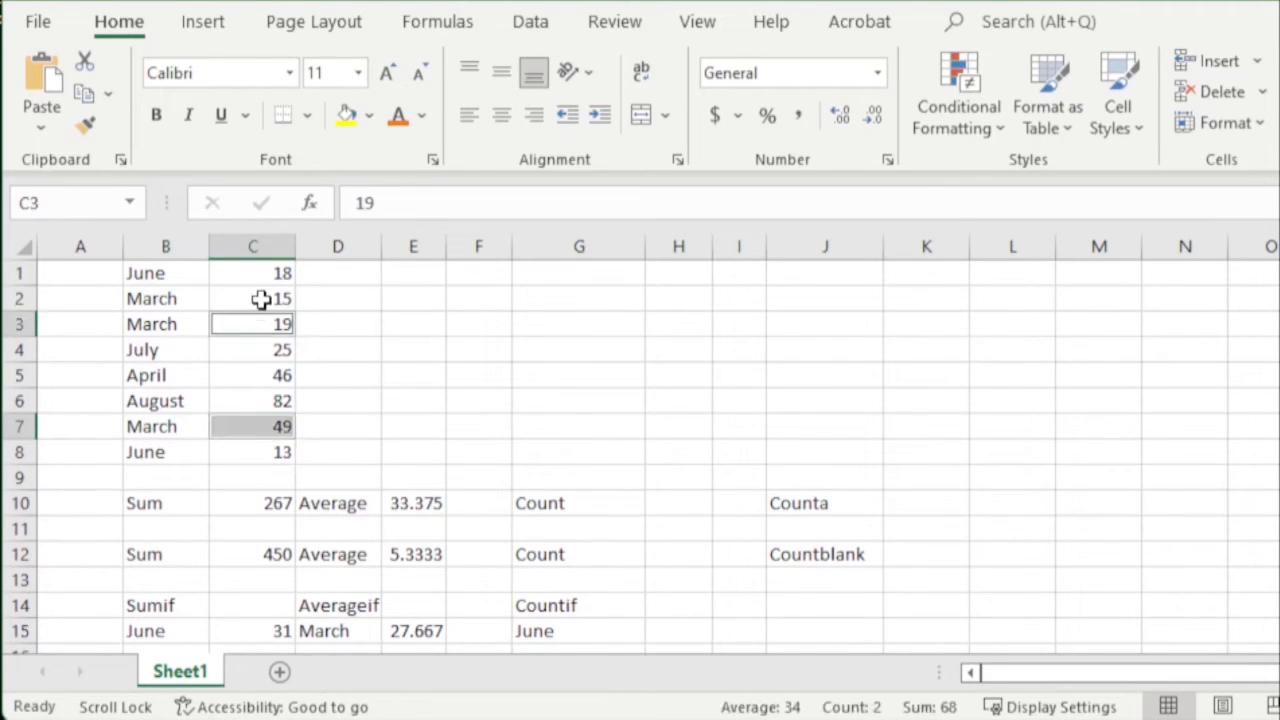
pyautogui.keyDown('ctrl'); pyautogui.click(260, 300); pyautogui.keyUp('ctrl')
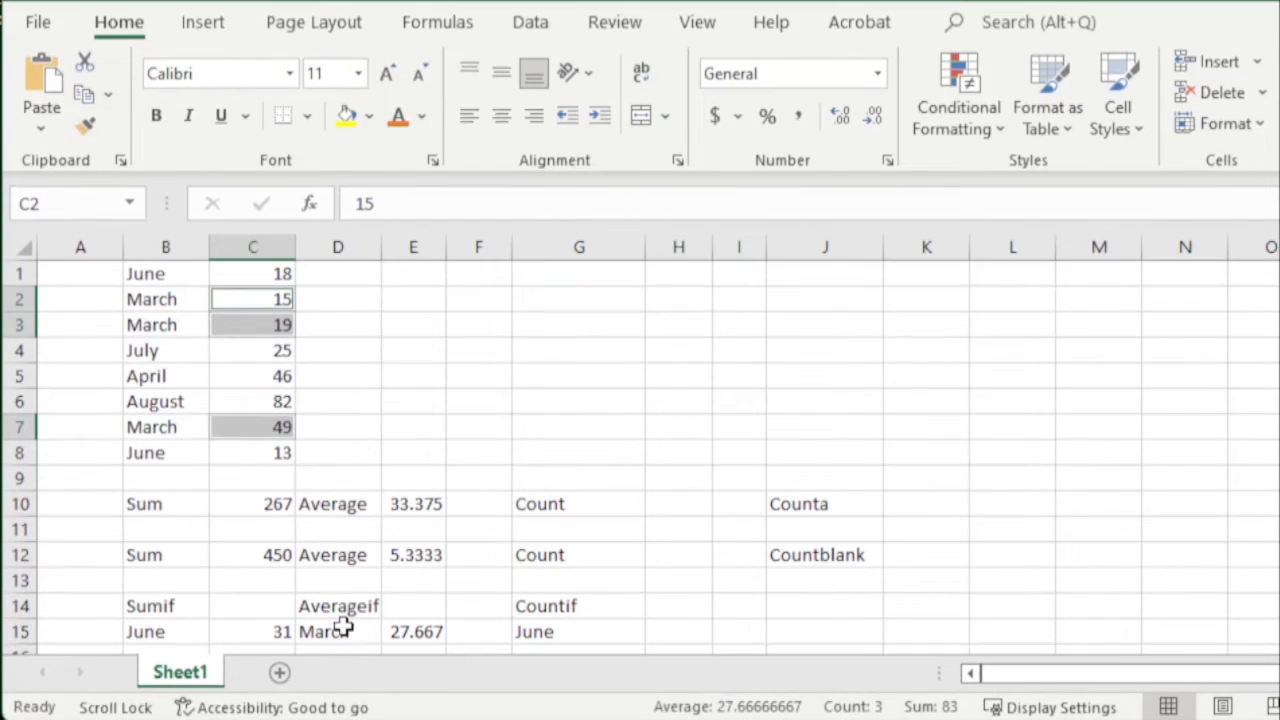
pyautogui.click(414, 401)
# Enter a COUNT formula for C1:C8 in H10 and check it against the count of those selected cells.
pyautogui.click(664, 498)
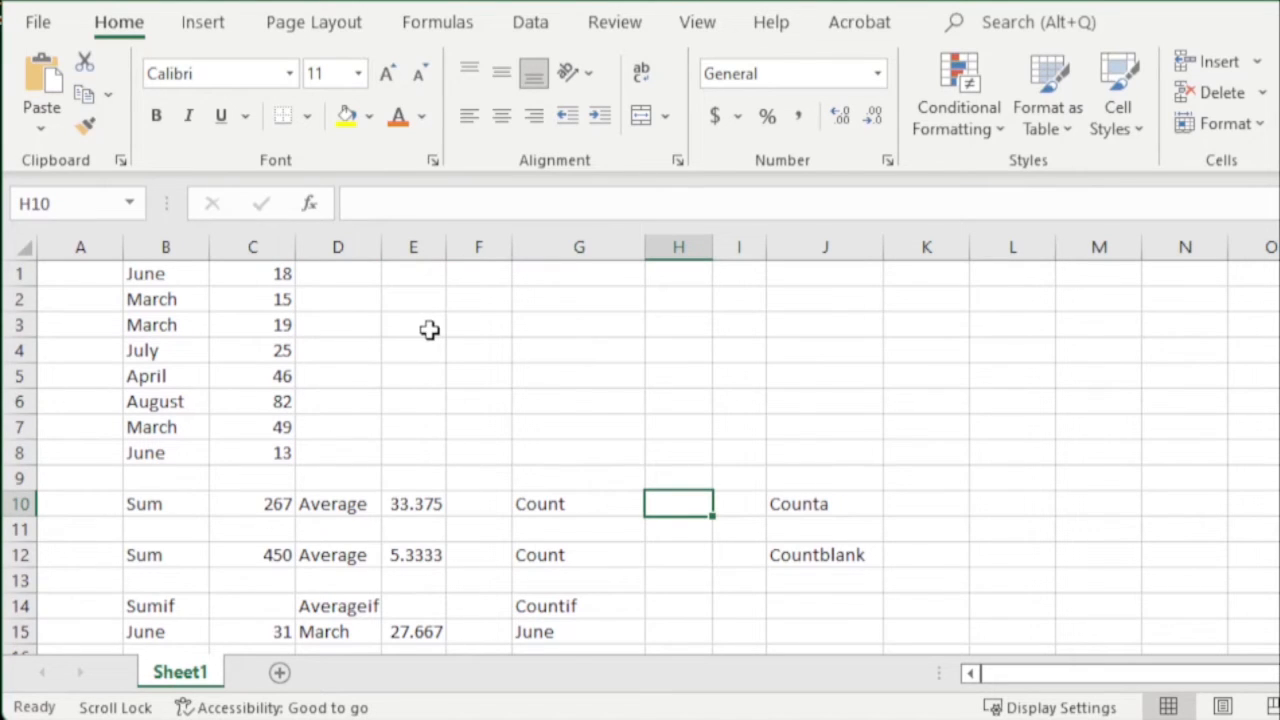
pyautogui.write('=count')
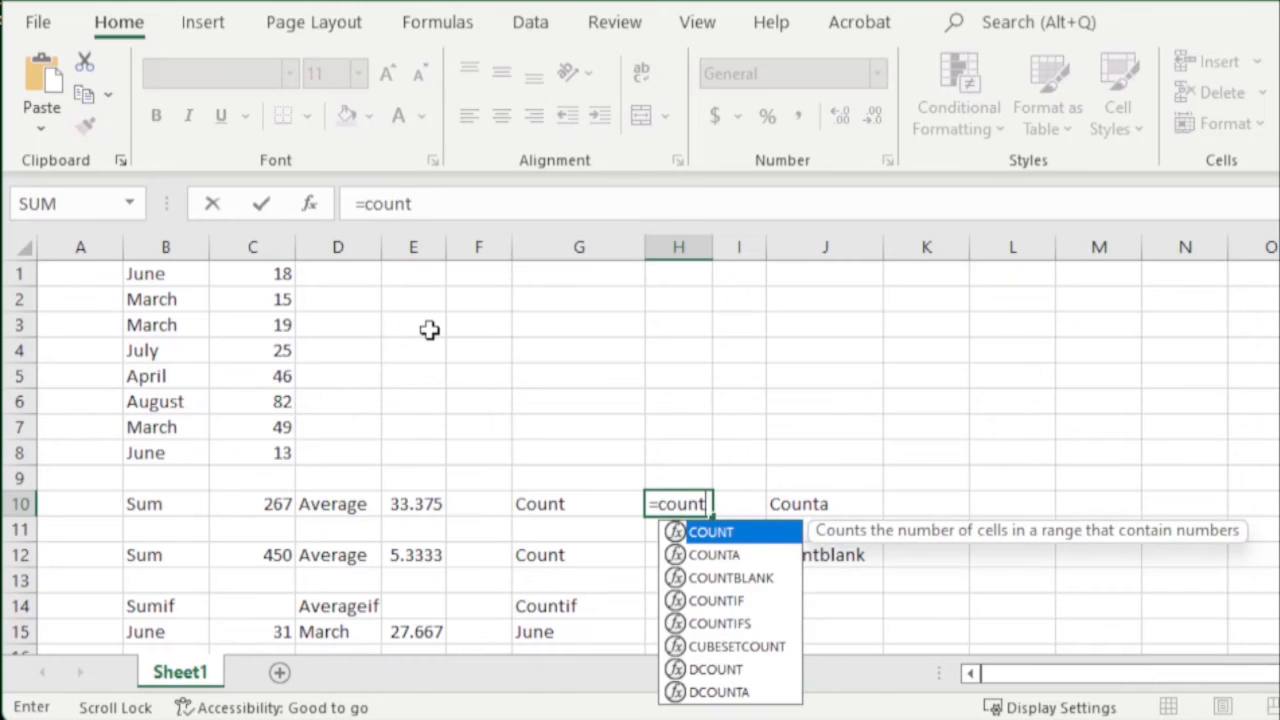
pyautogui.write('(')
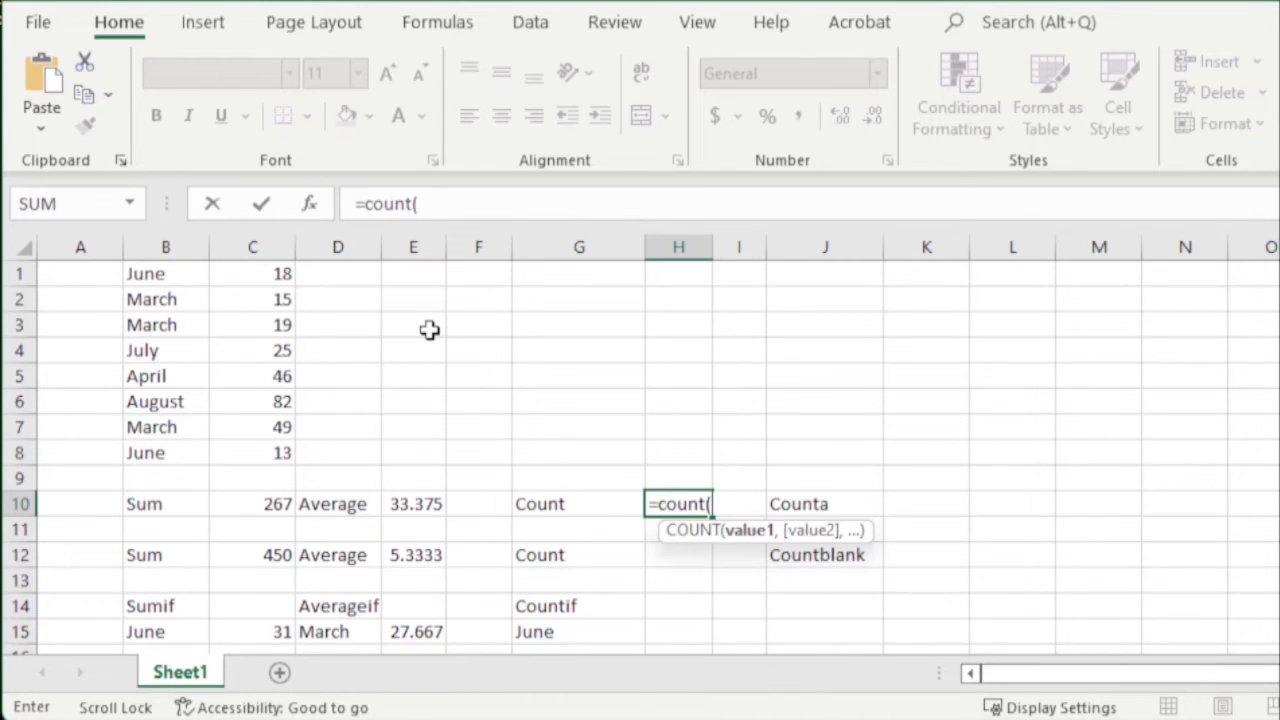
pyautogui.moveTo(269, 278); pyautogui.dragTo(285, 452)
pyautogui.write(')')
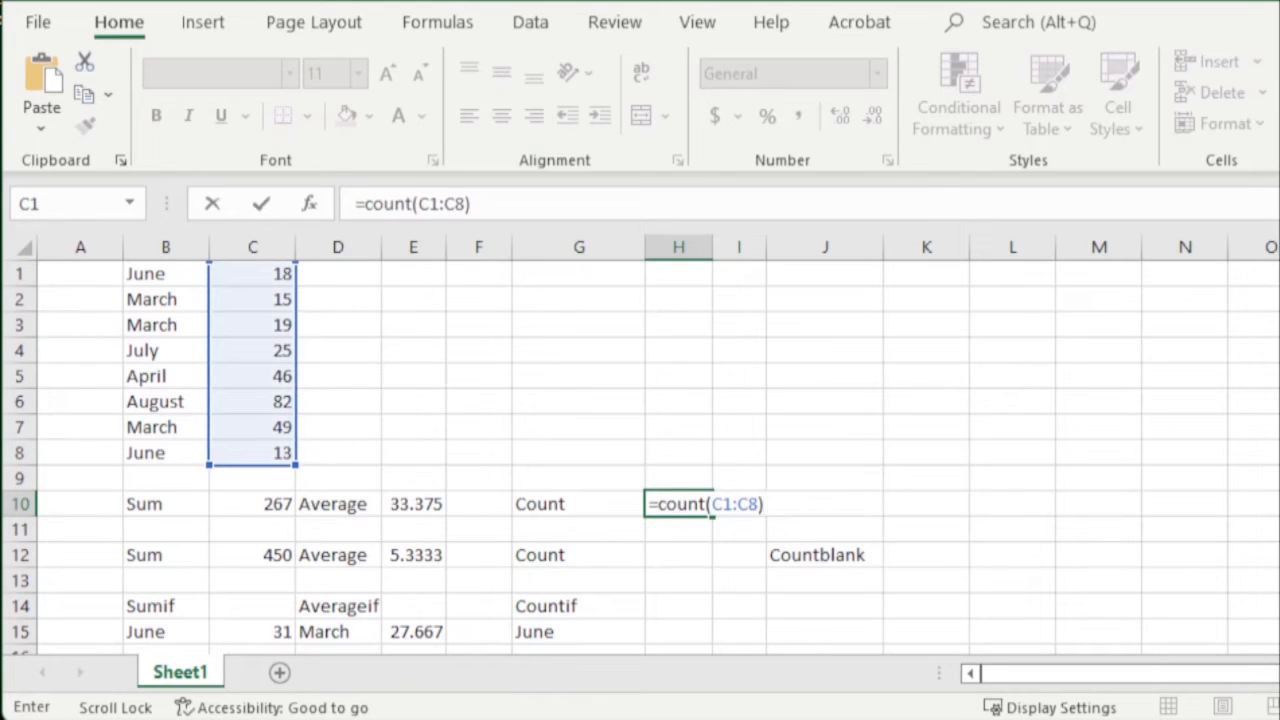
pyautogui.press('Return')
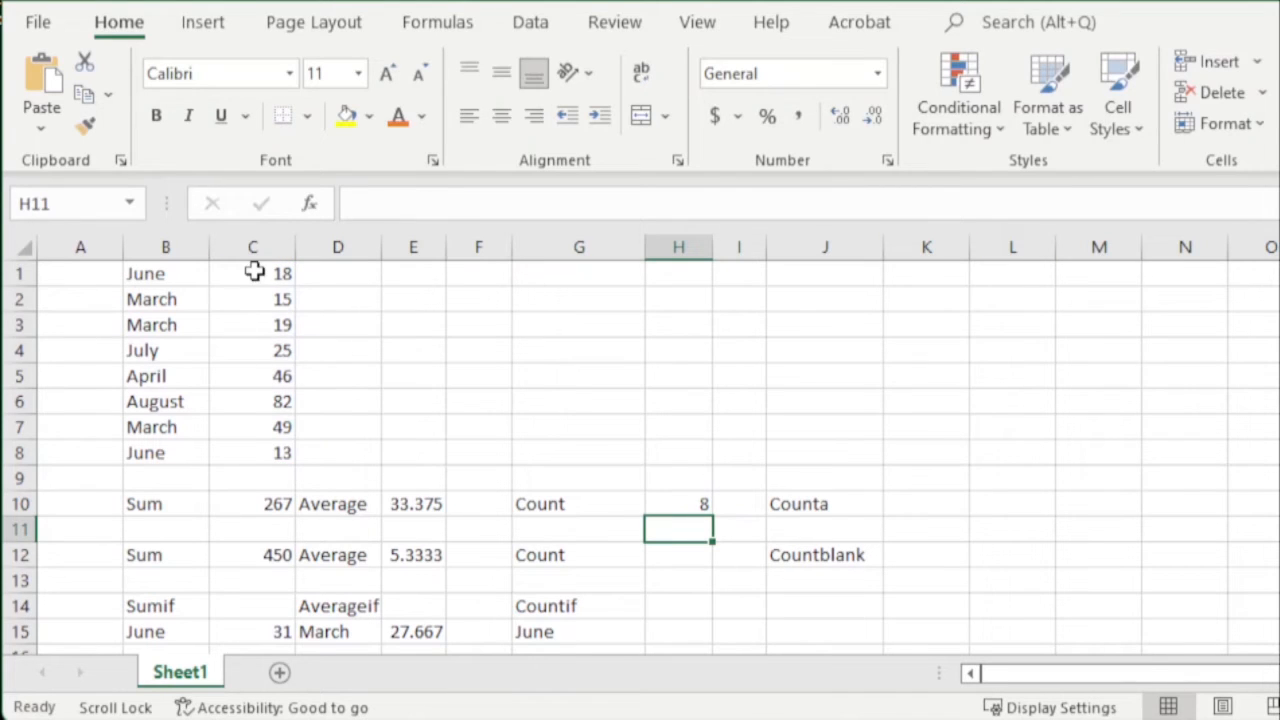
pyautogui.moveTo(255, 272); pyautogui.dragTo(270, 455)
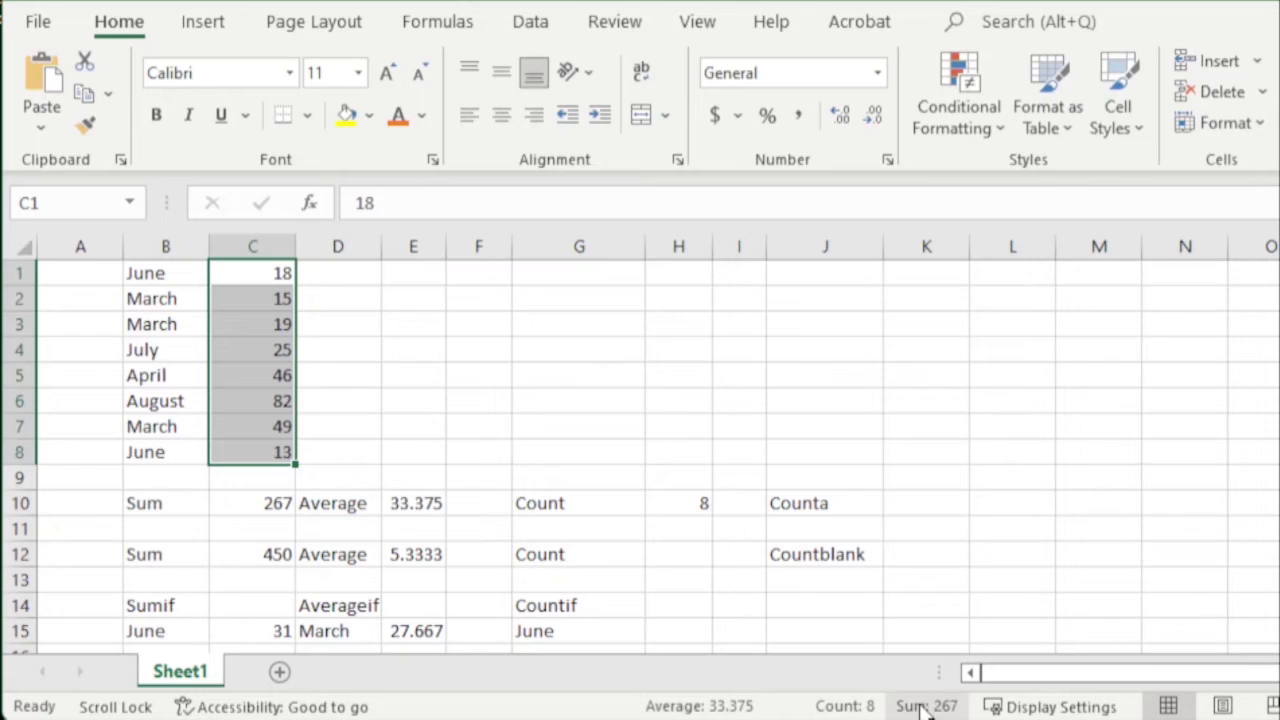
# Enter a COUNT formula in H12 with the typed values 1, 2, 3 and 4.
pyautogui.click(664, 554)
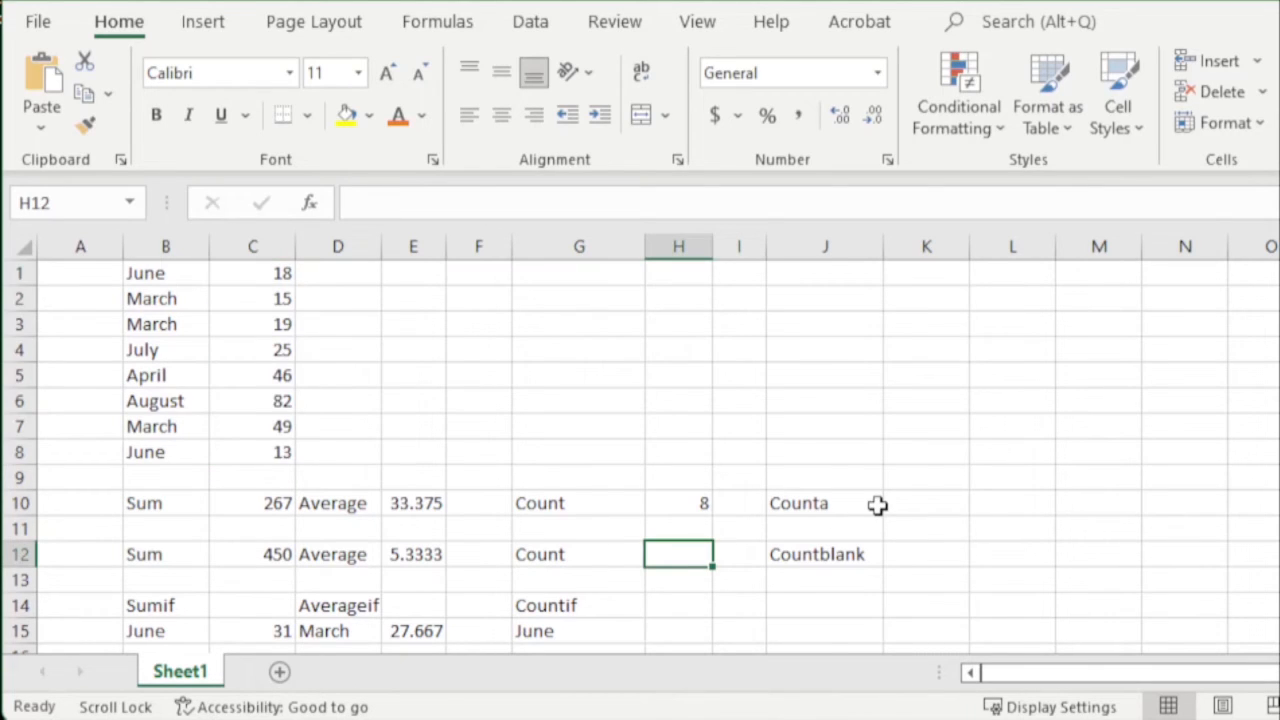
pyautogui.write('=count')
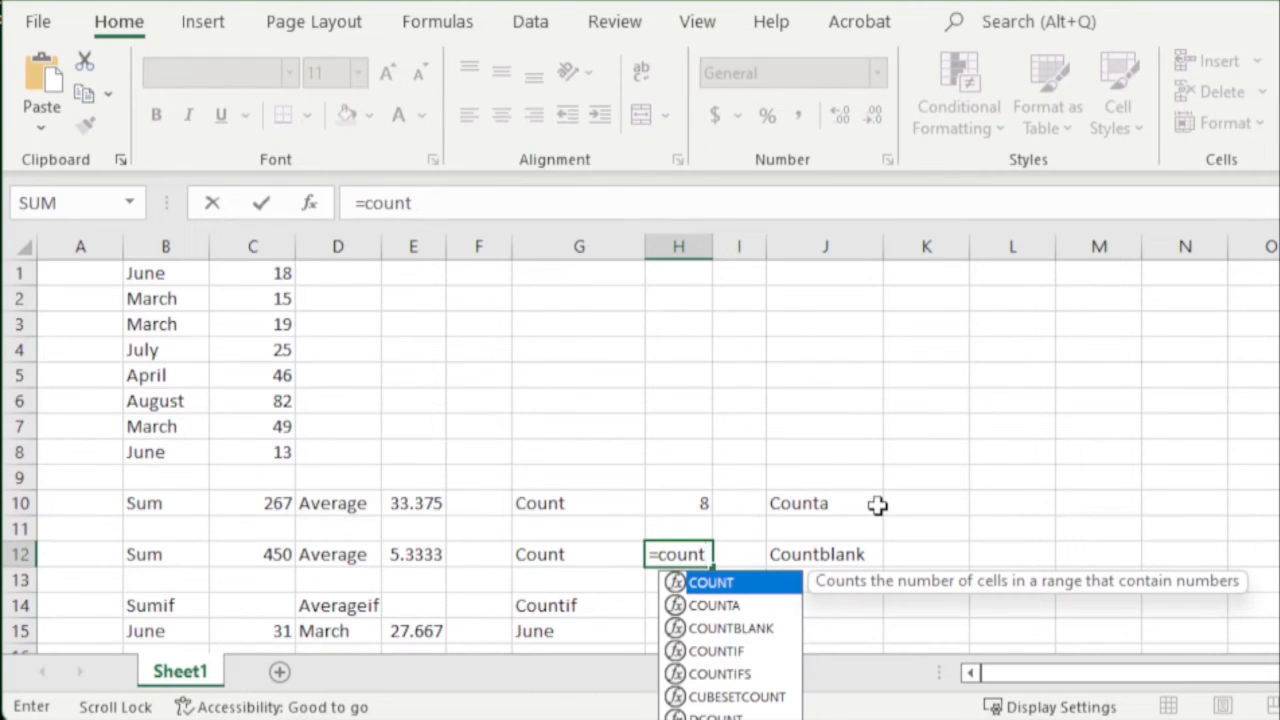
pyautogui.write('(1')
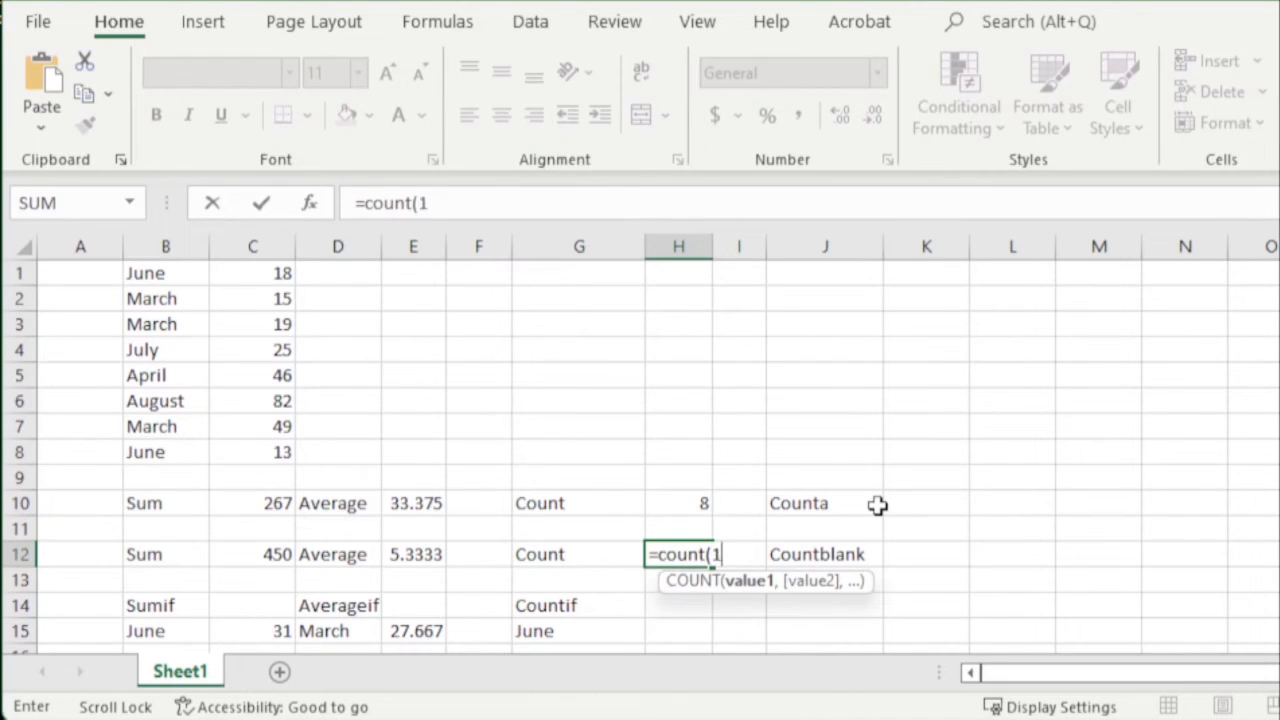
pyautogui.write(',2,')
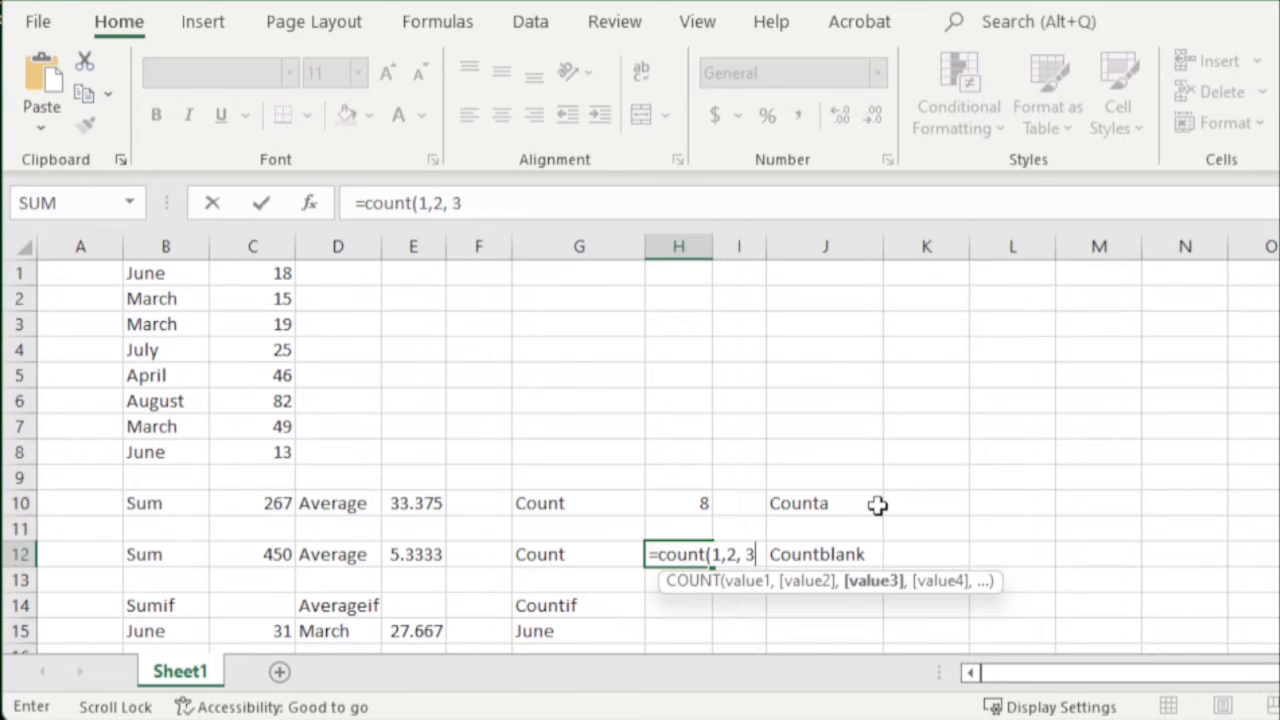
pyautogui.write(' 3,4')
pyautogui.press('Return')
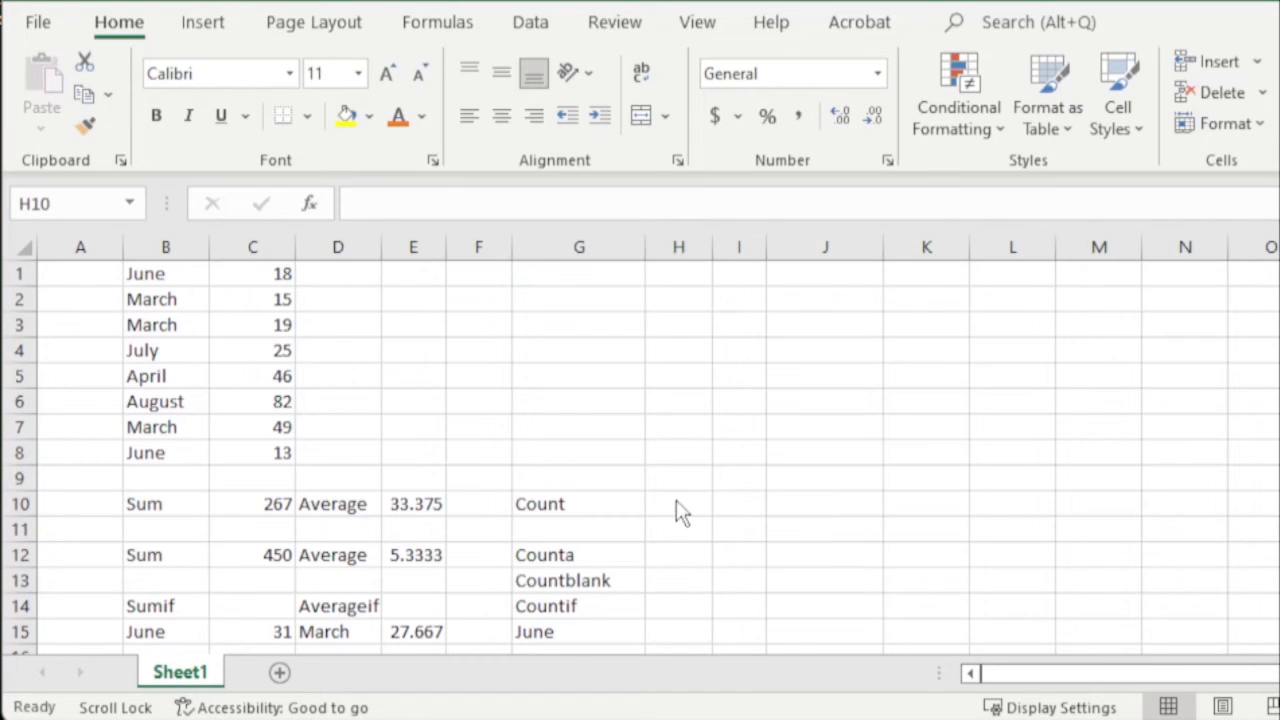
# Count the numbers in C1:C8 with a COUNT formula in H10 and compare it with the count for the selected range.
pyautogui.click(678, 500)
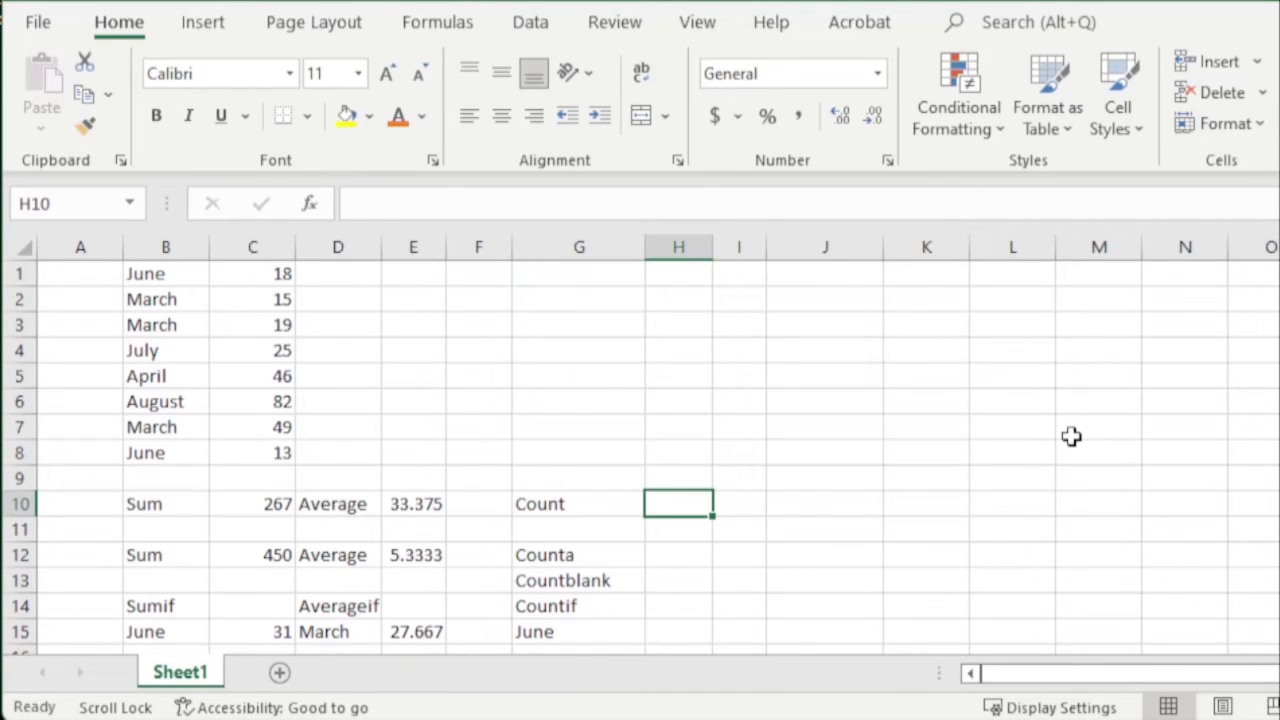
pyautogui.write('=count')
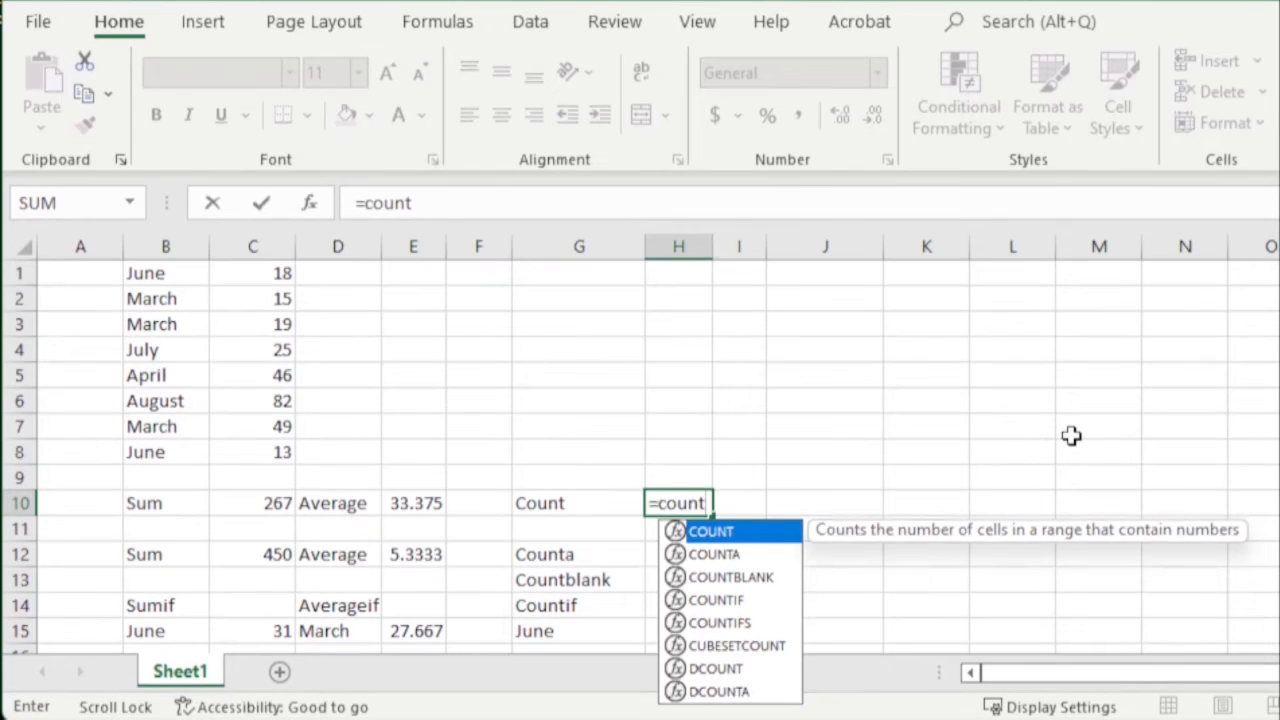
pyautogui.write('(')
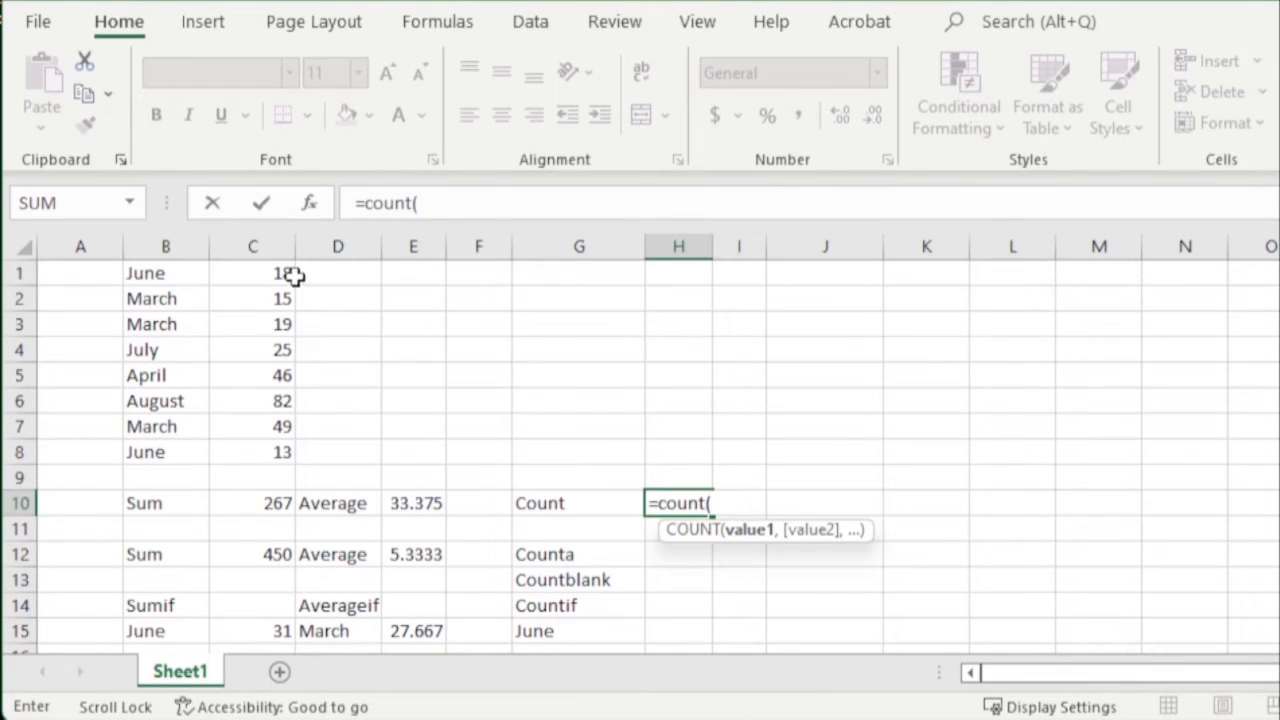
pyautogui.moveTo(290, 274); pyautogui.dragTo(280, 455)
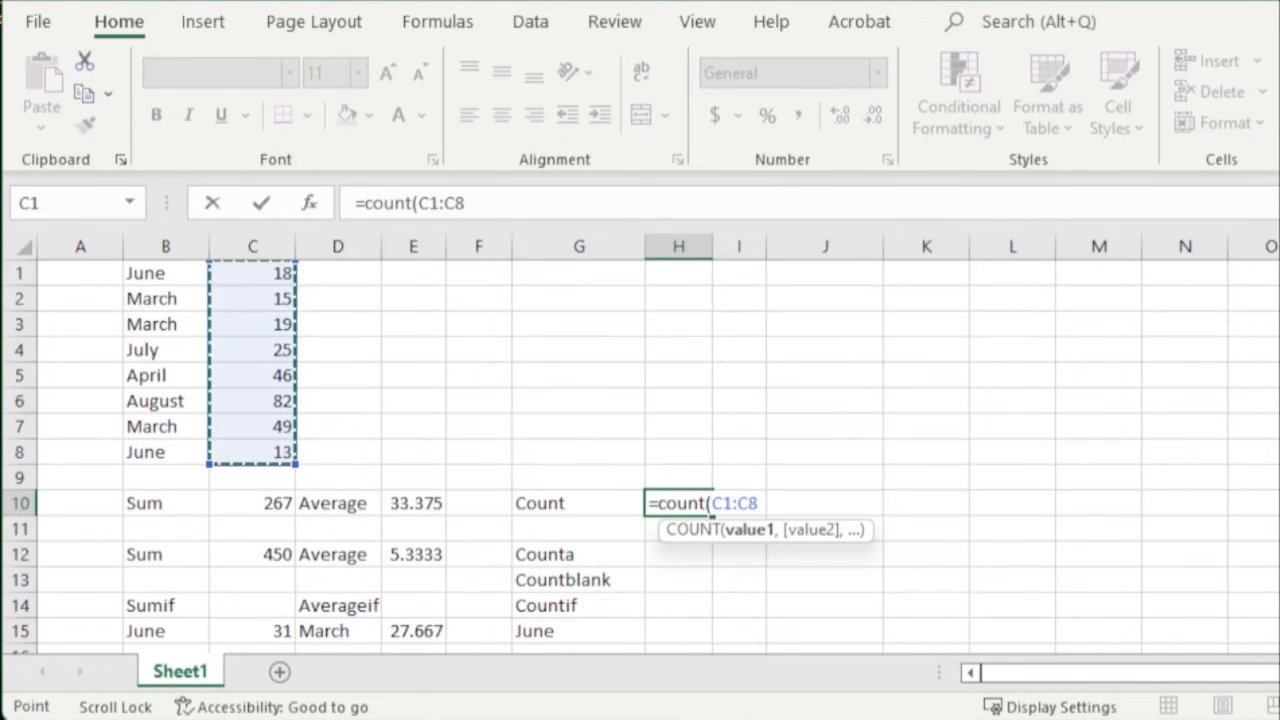
pyautogui.write(')')
pyautogui.press('Return')
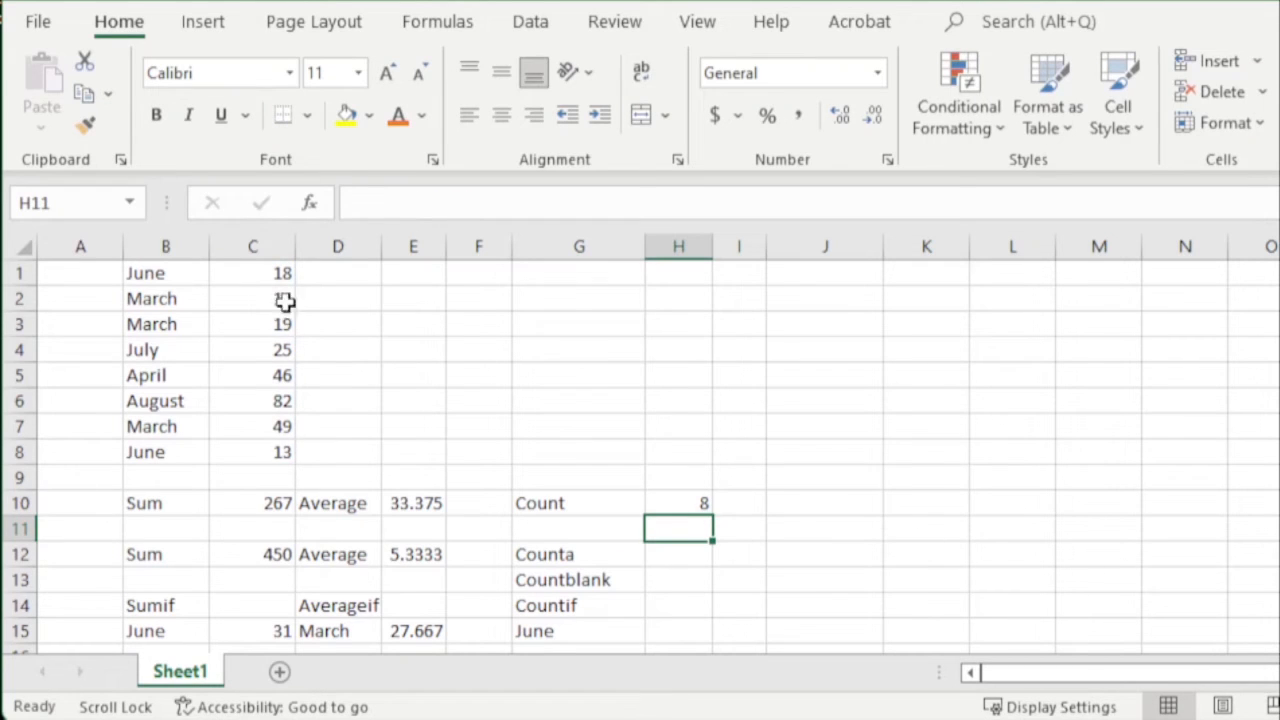
pyautogui.moveTo(282, 274); pyautogui.dragTo(241, 449)
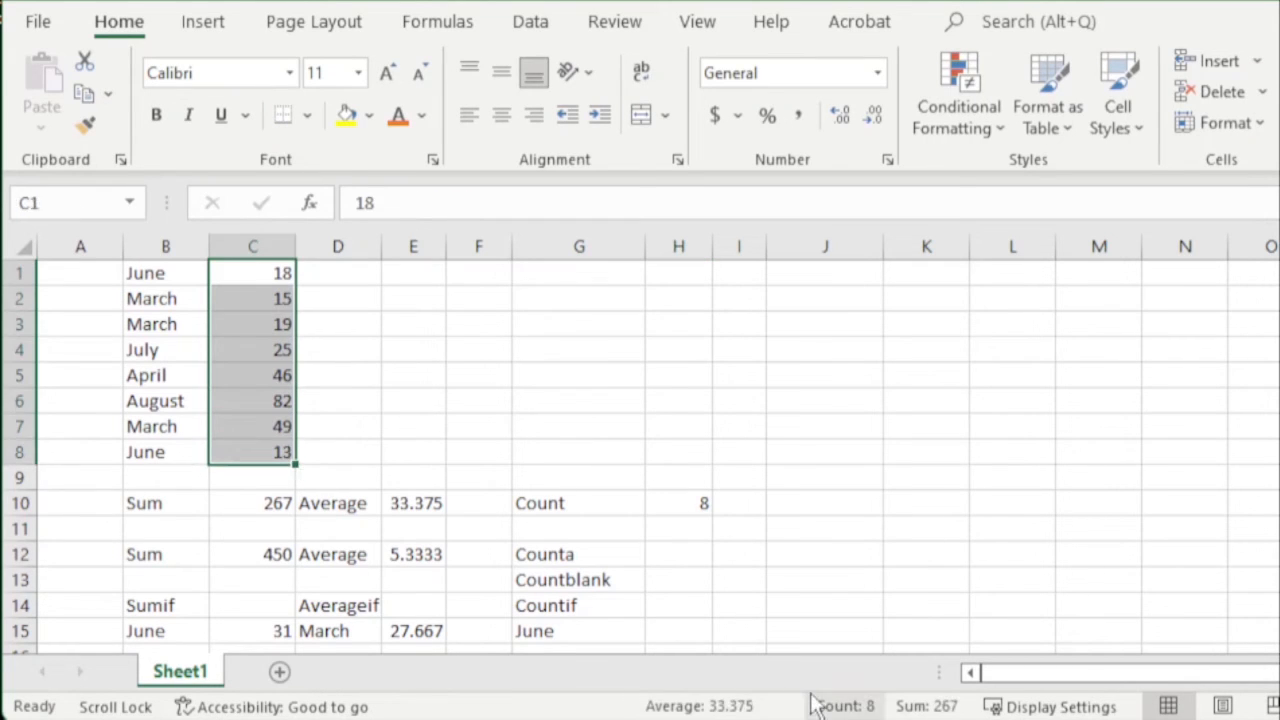
# Enter a COUNTA formula in H12 that counts the non-empty cells in C1:C8.
pyautogui.click(664, 555)
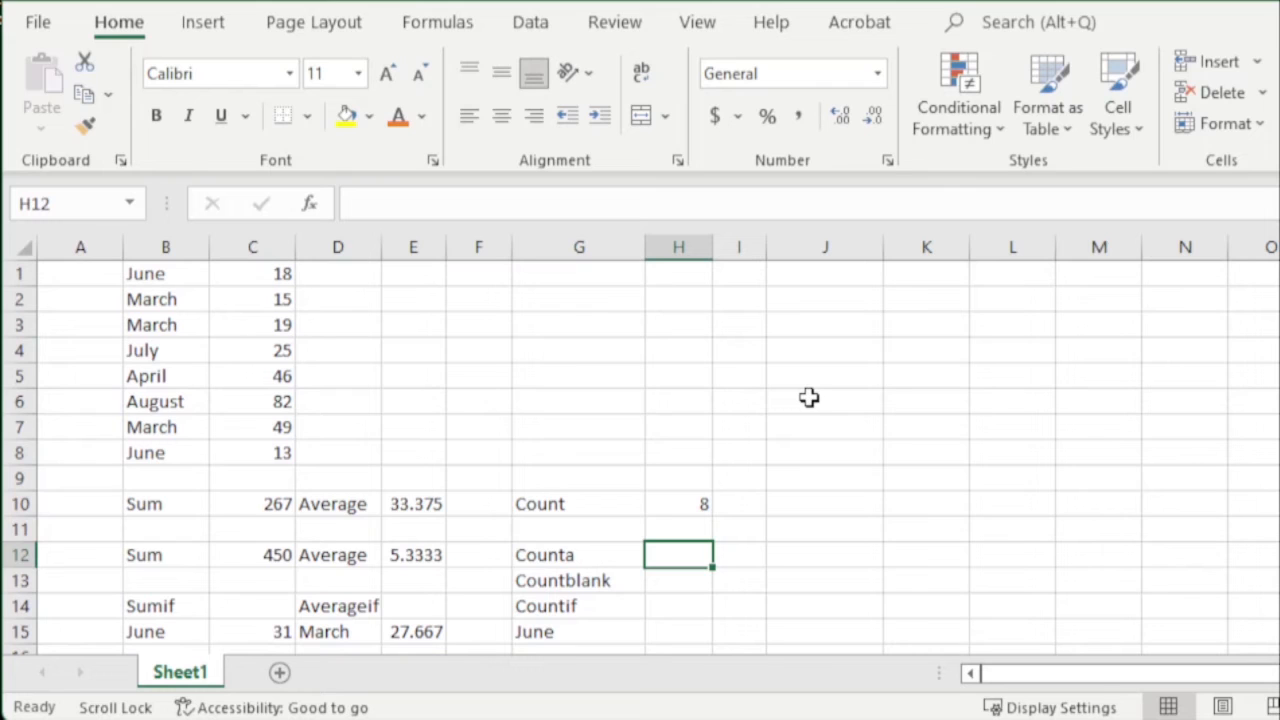
pyautogui.write('=coun')
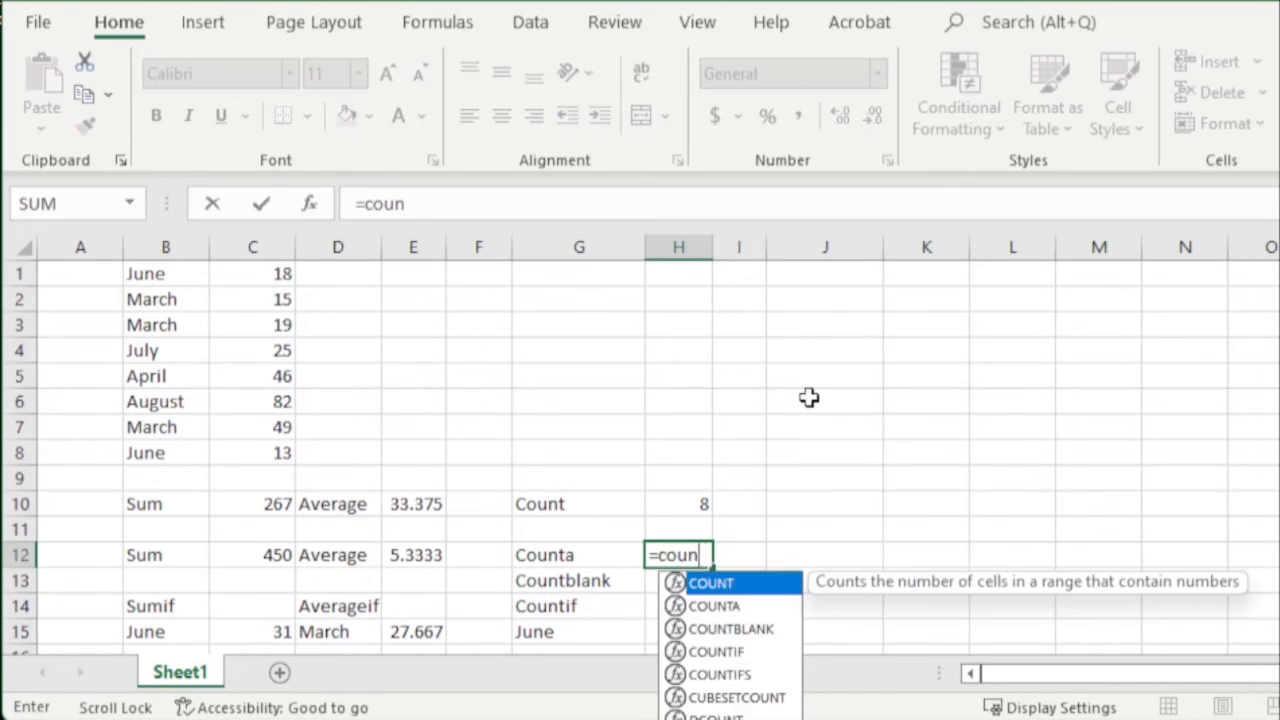
pyautogui.write('ta(')
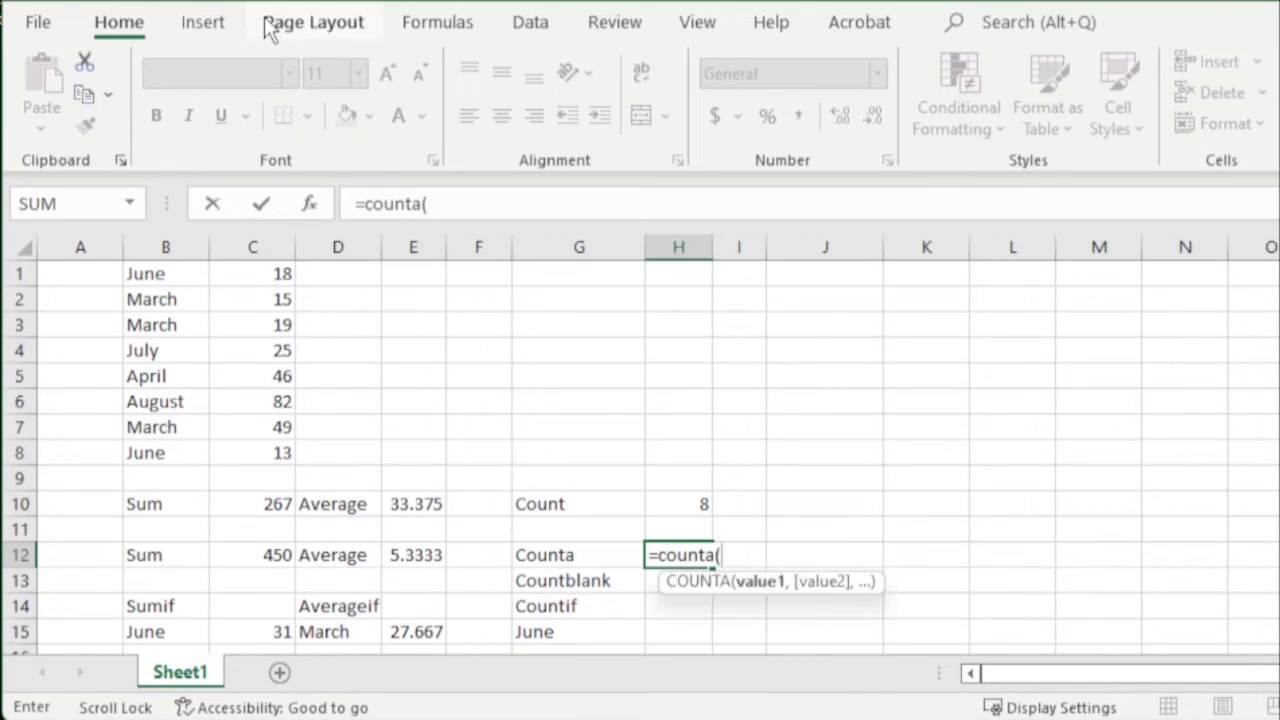
pyautogui.moveTo(281, 273); pyautogui.dragTo(278, 455)
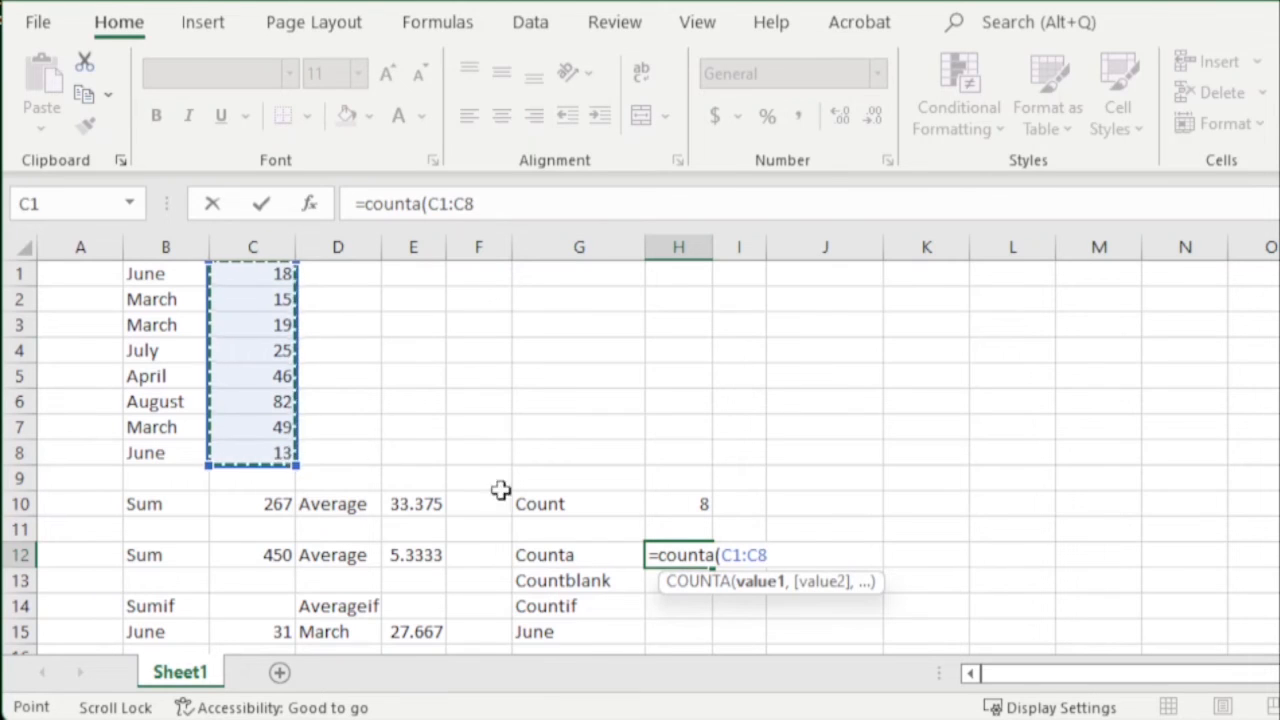
pyautogui.write(')')
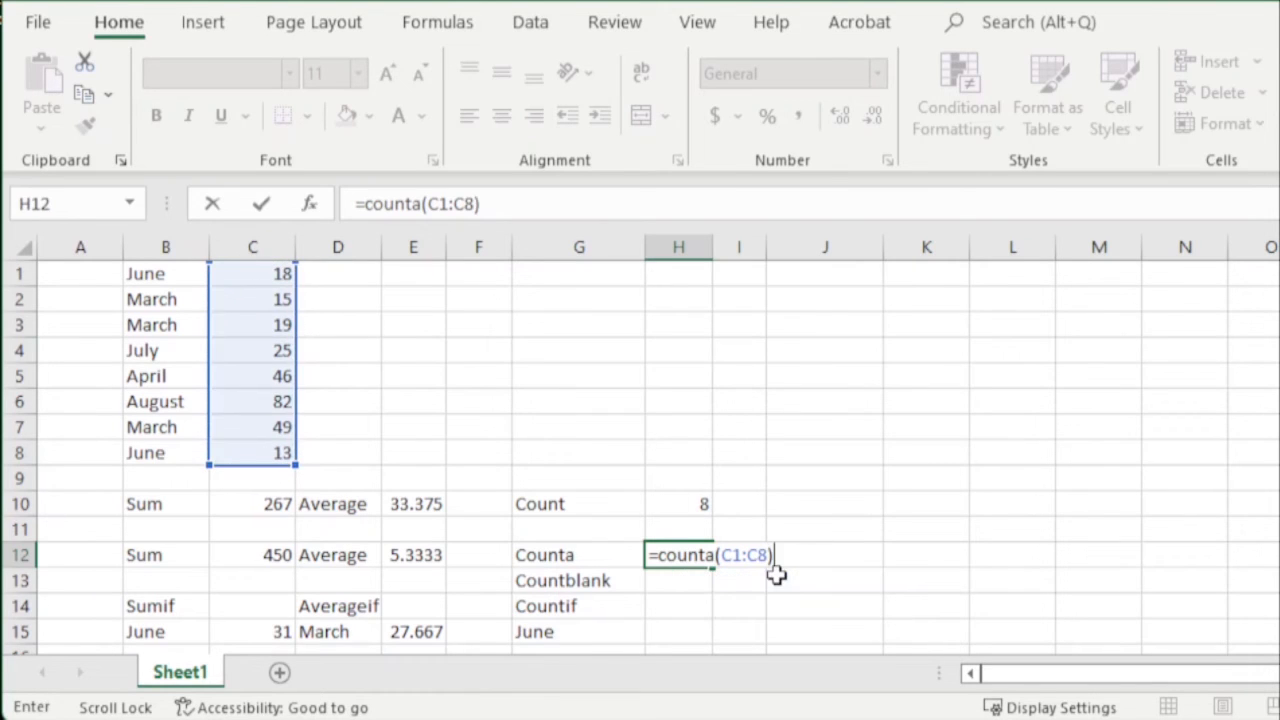
pyautogui.press('Return')
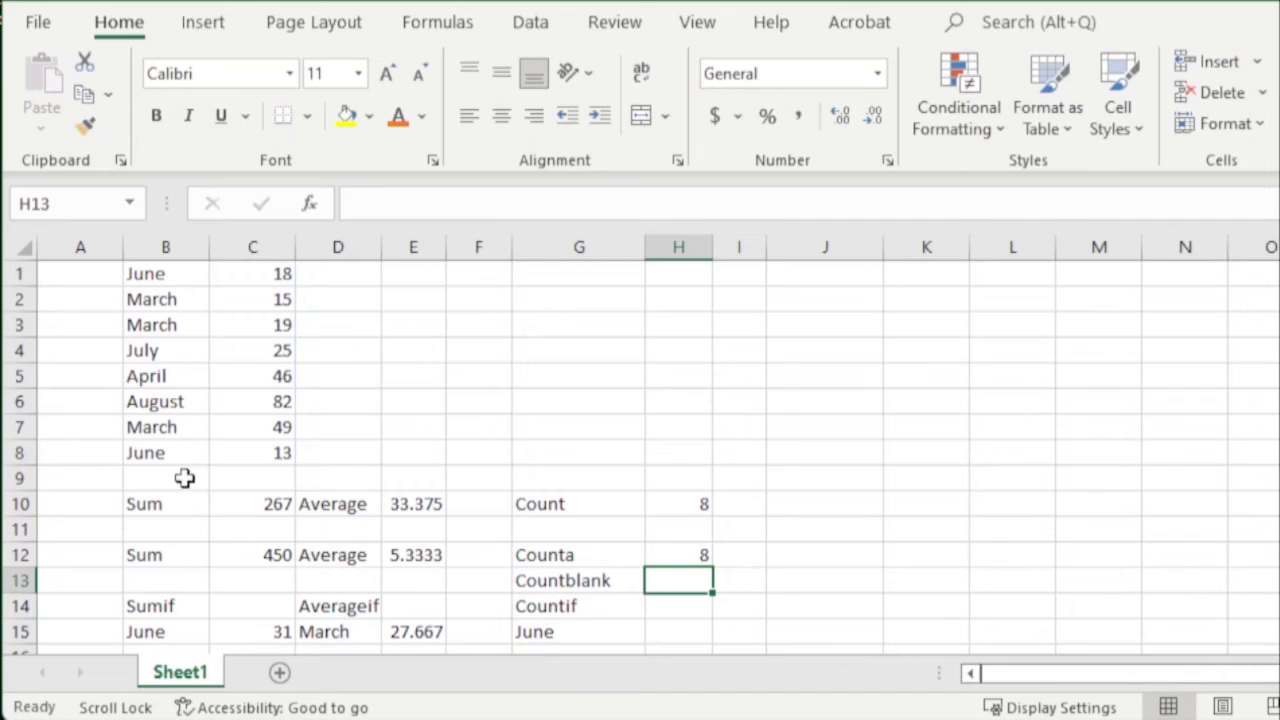
# Delete the April number in C5 so the cell is blank.
pyautogui.click(232, 382)
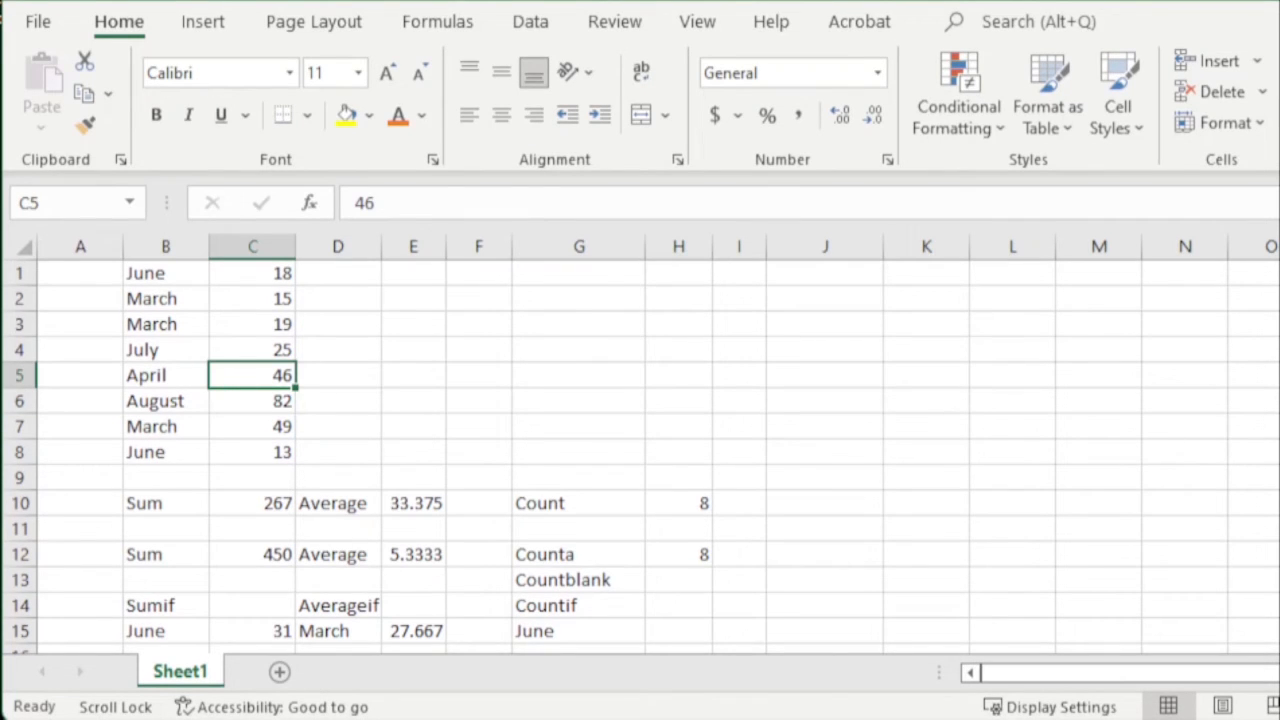
pyautogui.press('BackSpace')
pyautogui.press('Return')
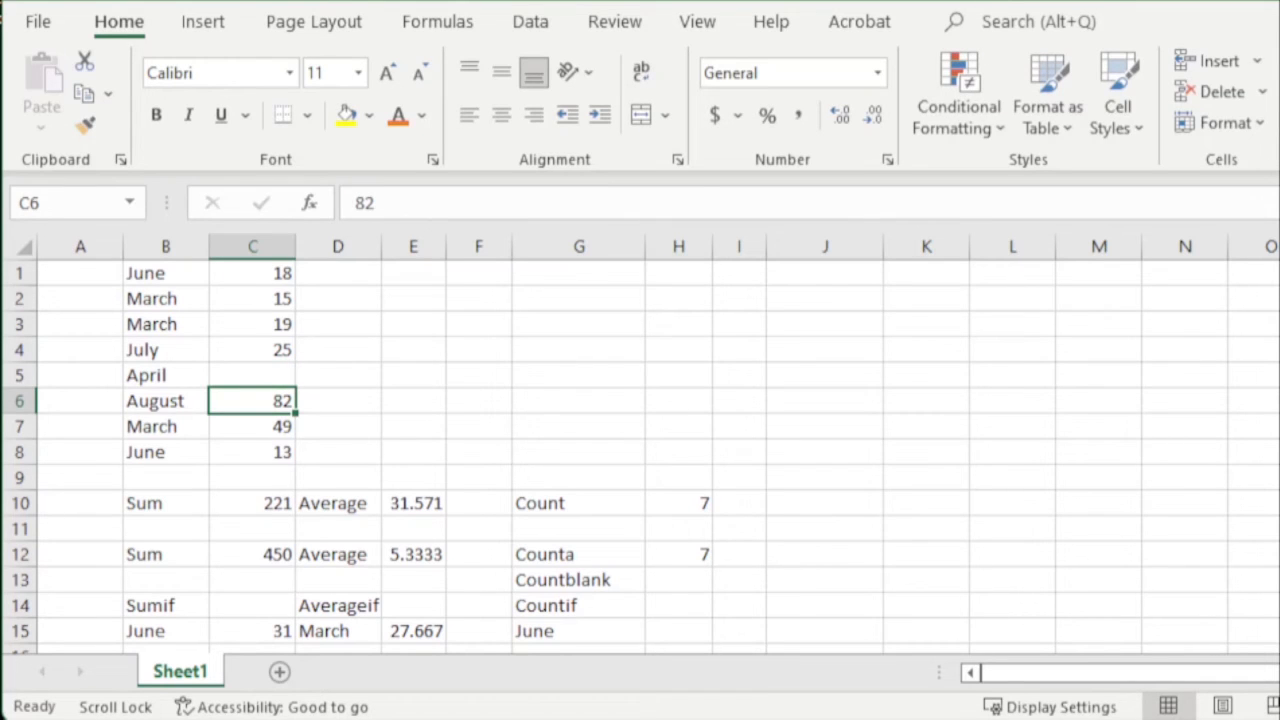
# Enter the text april in C5 to compare COUNT with COUNTA, and clear the cell again.
pyautogui.click(234, 370)
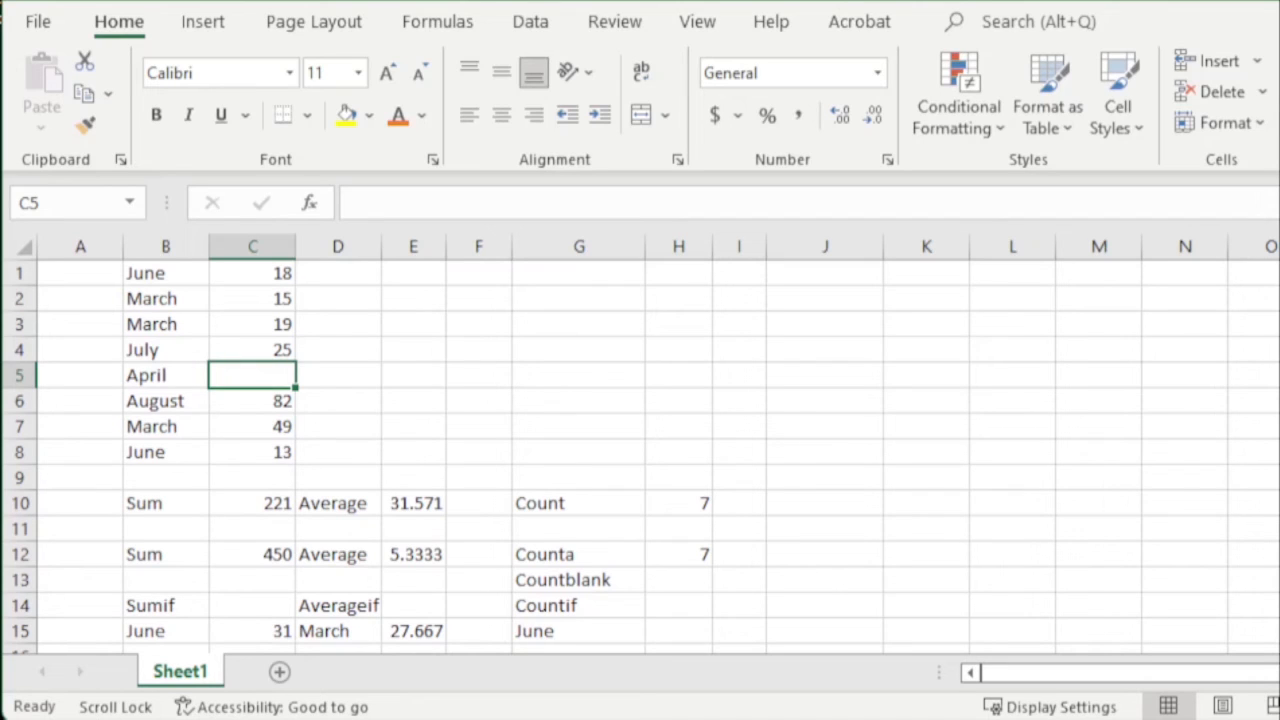
pyautogui.write('april')
pyautogui.press('Return')
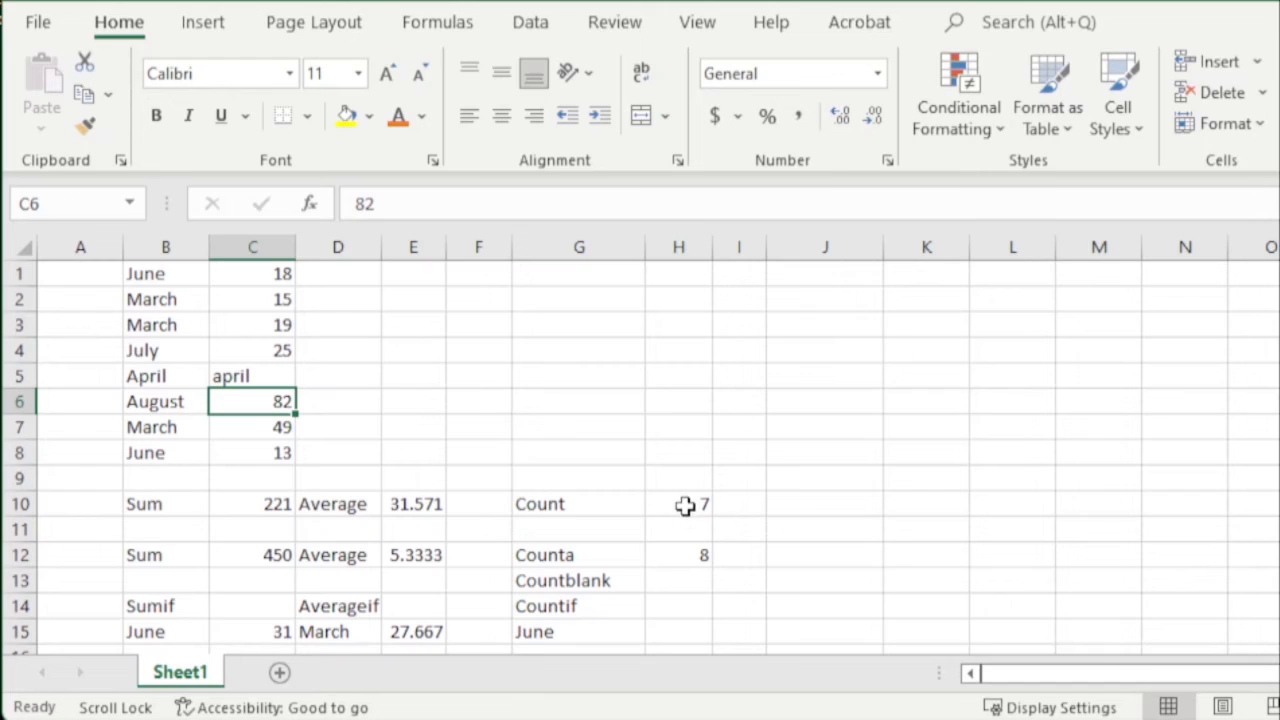
pyautogui.click(262, 376)
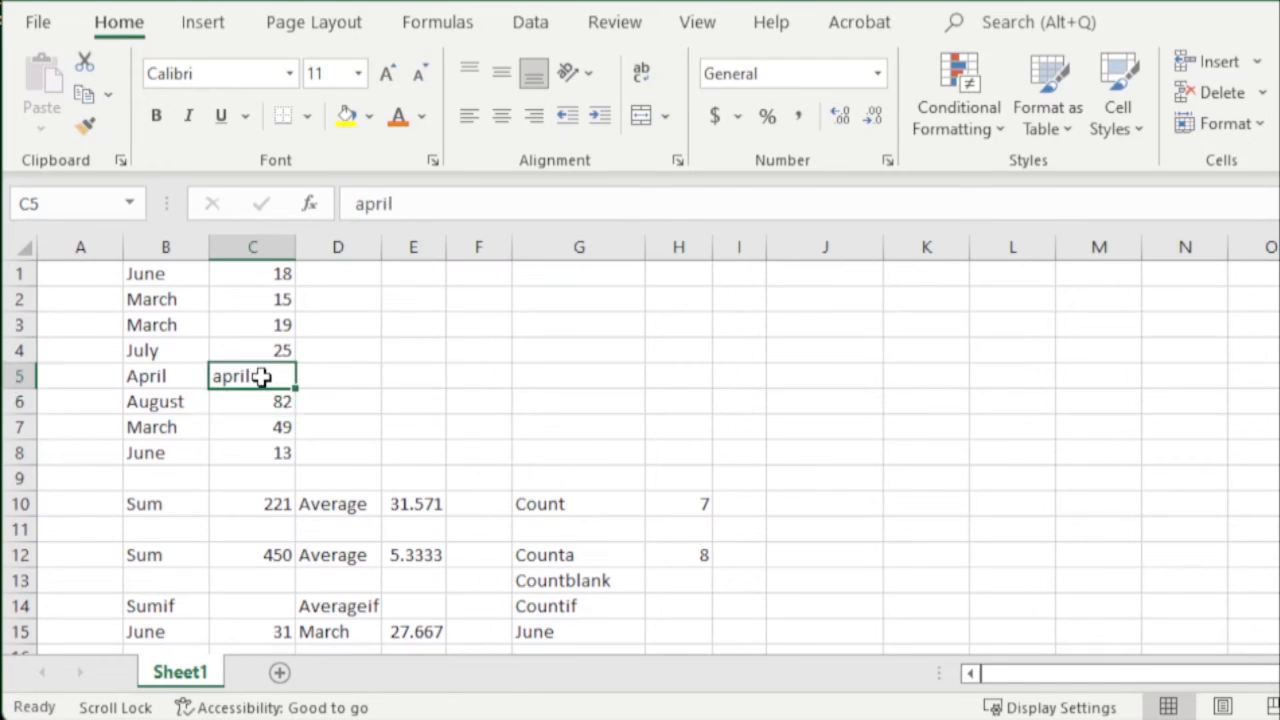
pyautogui.press('BackSpace')
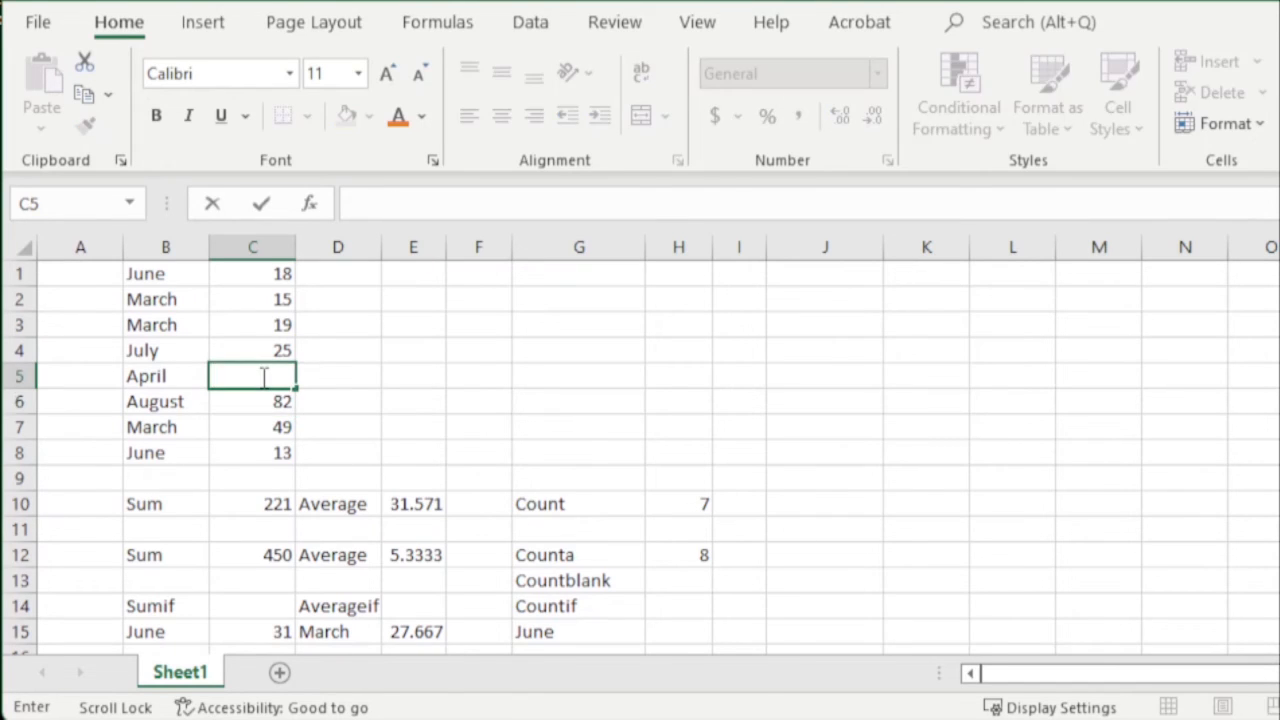
pyautogui.press('Return')
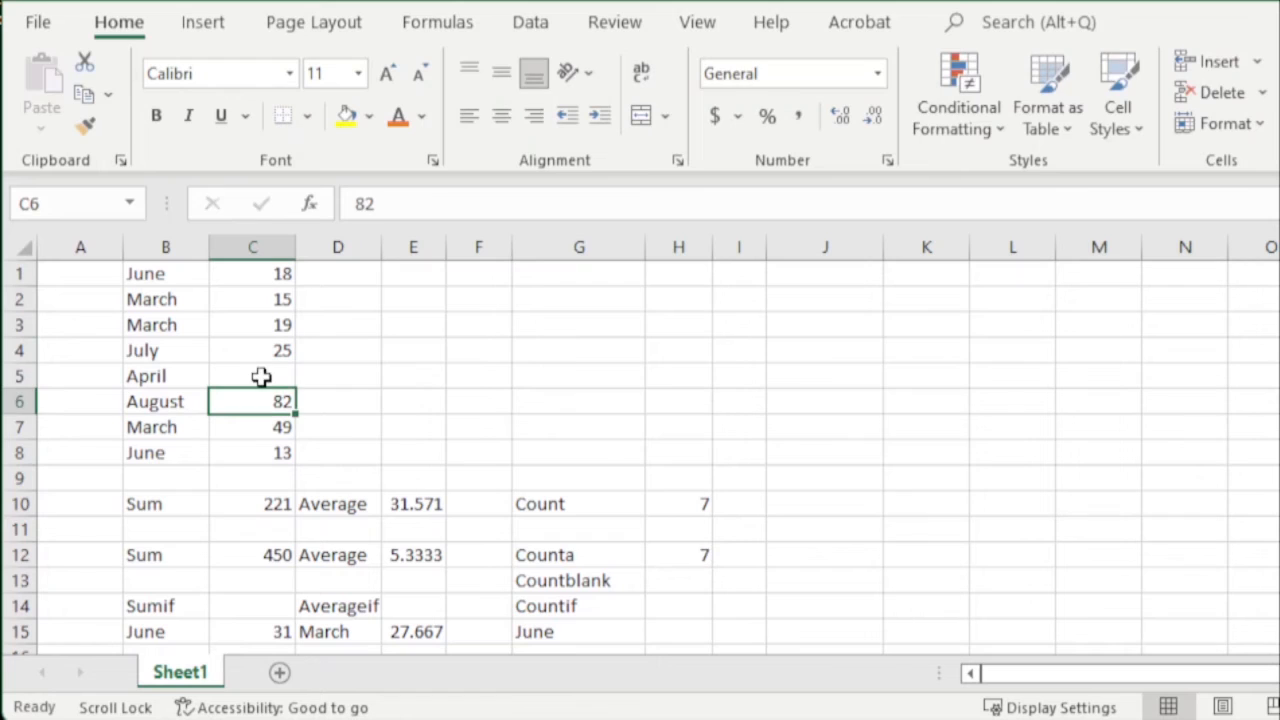
# Enter a COUNTBLANK formula in H13 that counts the empty cells in C1:C8.
pyautogui.click(688, 577)
pyautogui.write('=counbl')
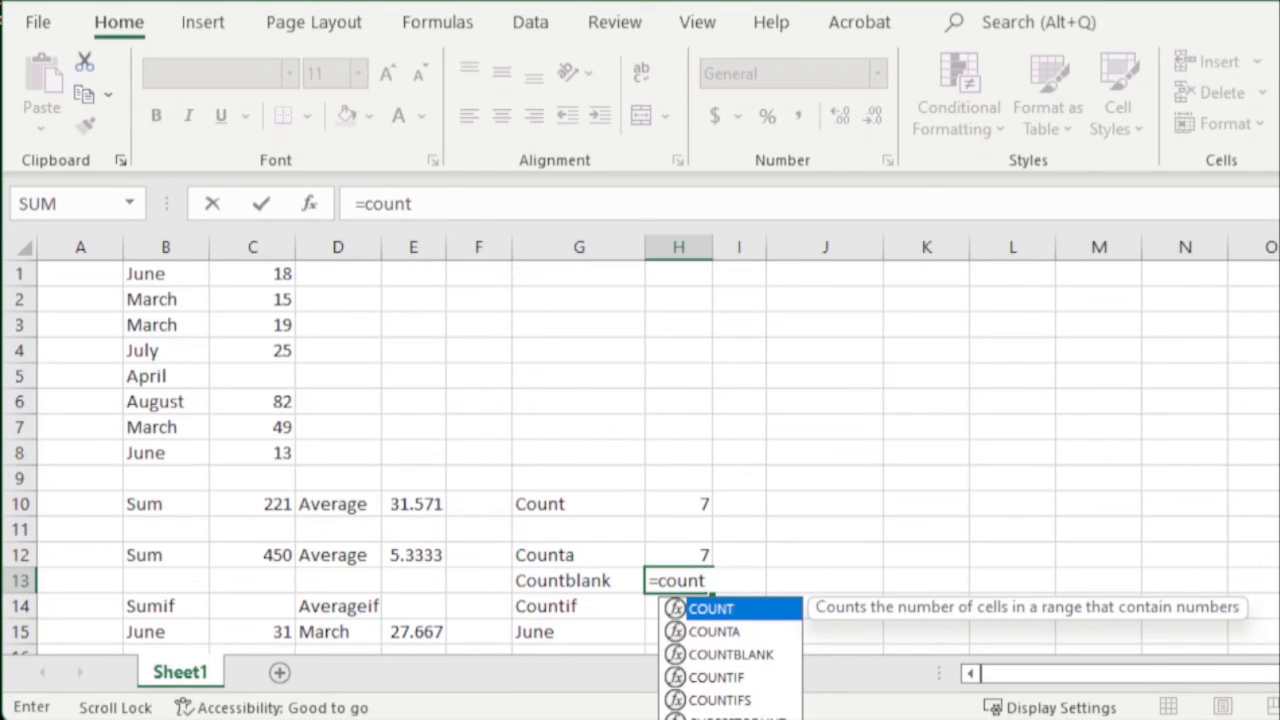
pyautogui.press('Down')
pyautogui.press('Down')
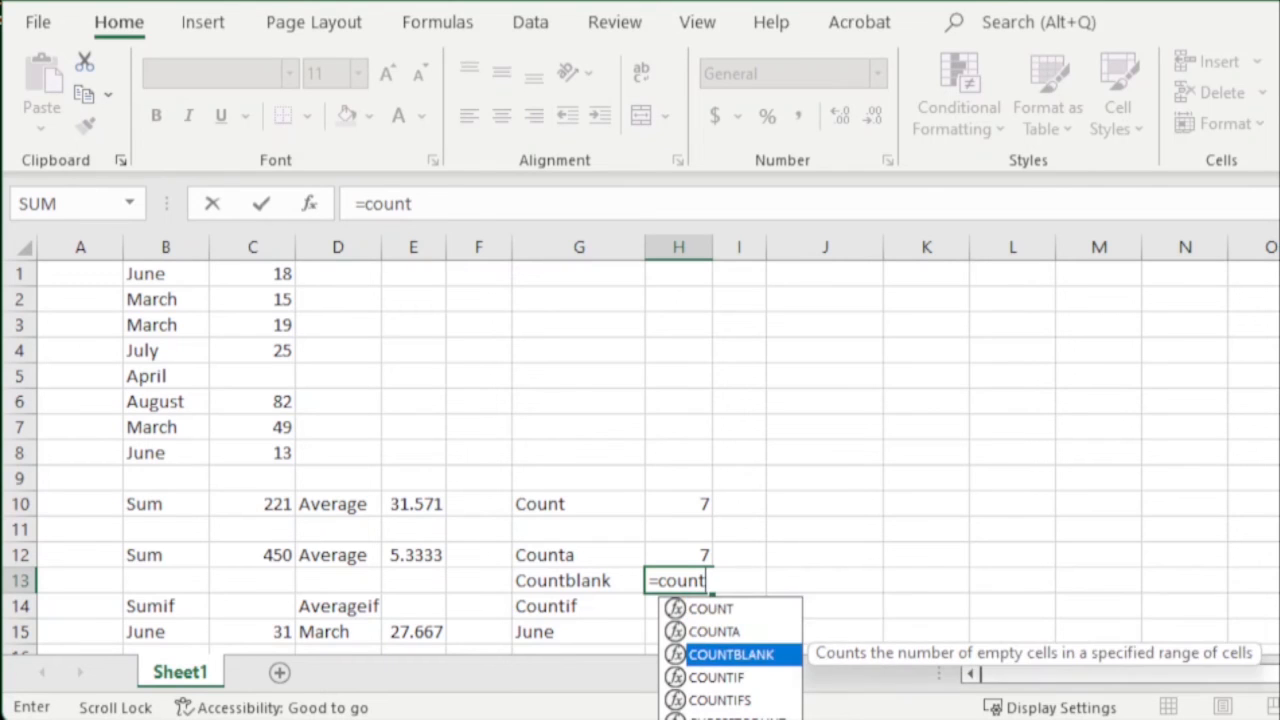
pyautogui.write('t')
pyautogui.press('Tab')
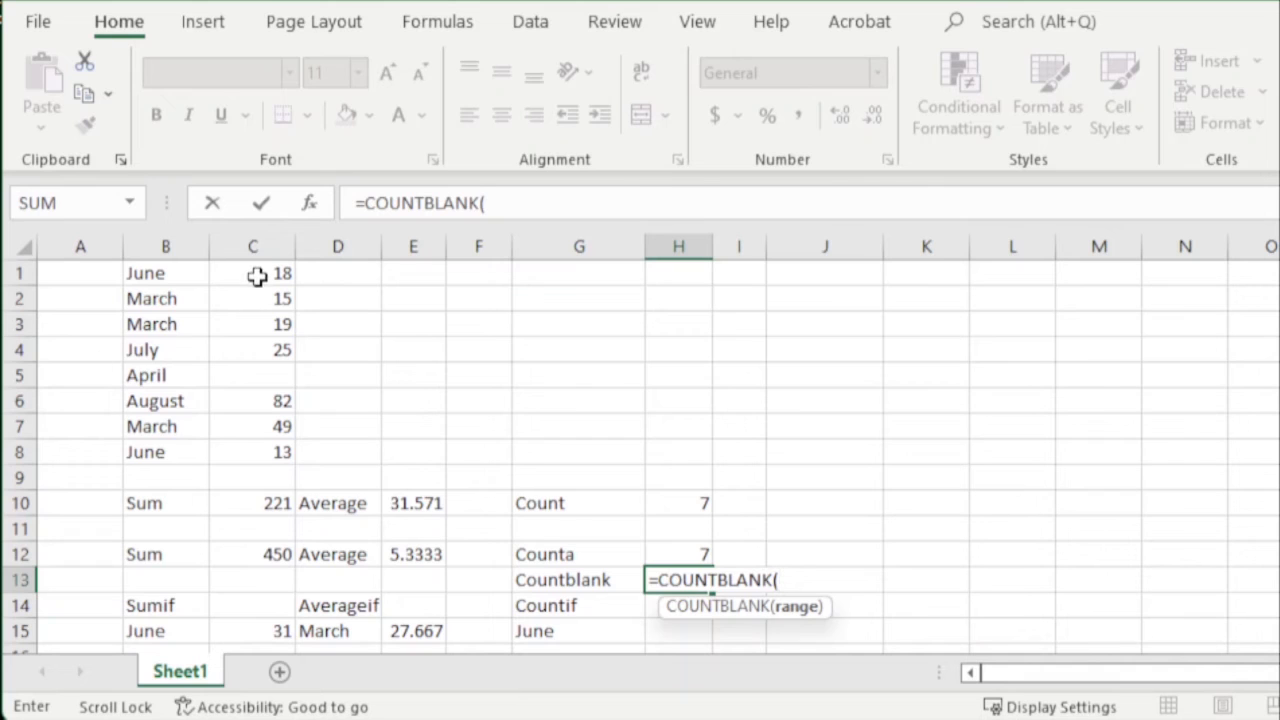
pyautogui.moveTo(257, 277); pyautogui.dragTo(252, 452)
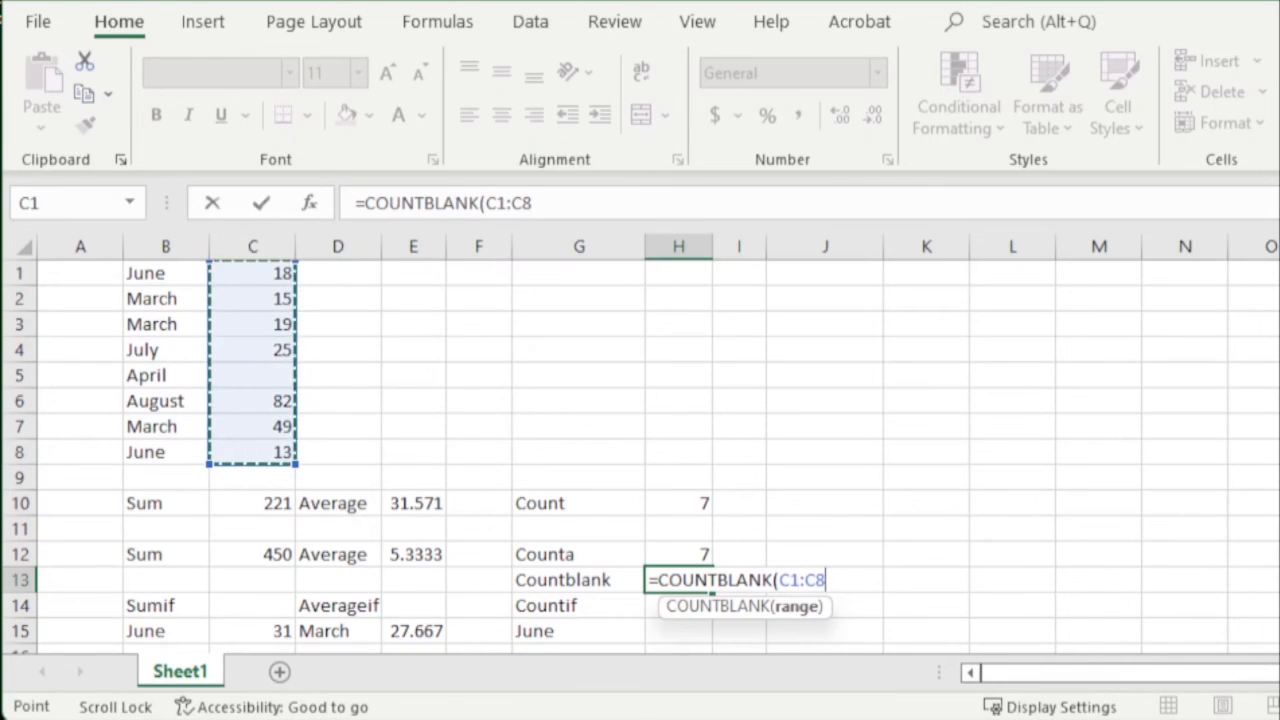
pyautogui.write(')')
pyautogui.press('Return')
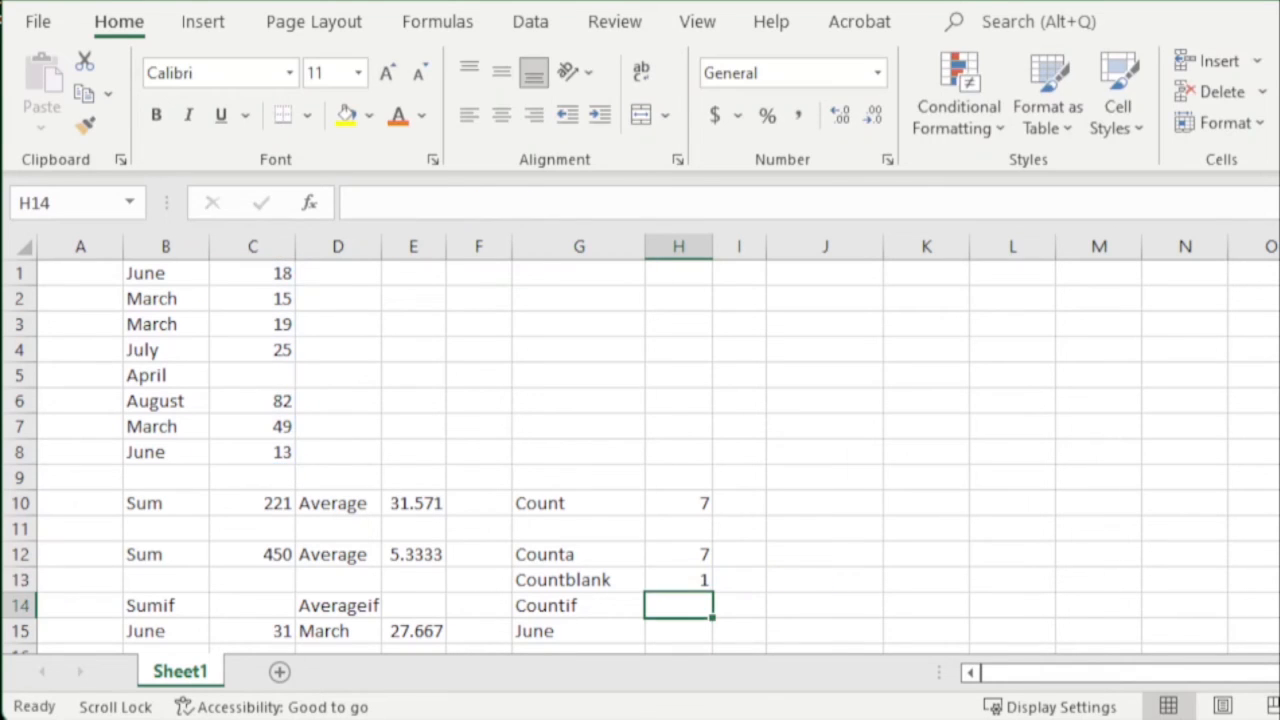
# Enter the text april in the blank cell C5 and check the COUNTA and COUNTBLANK formulas in H12 and H13.
pyautogui.click(289, 377)
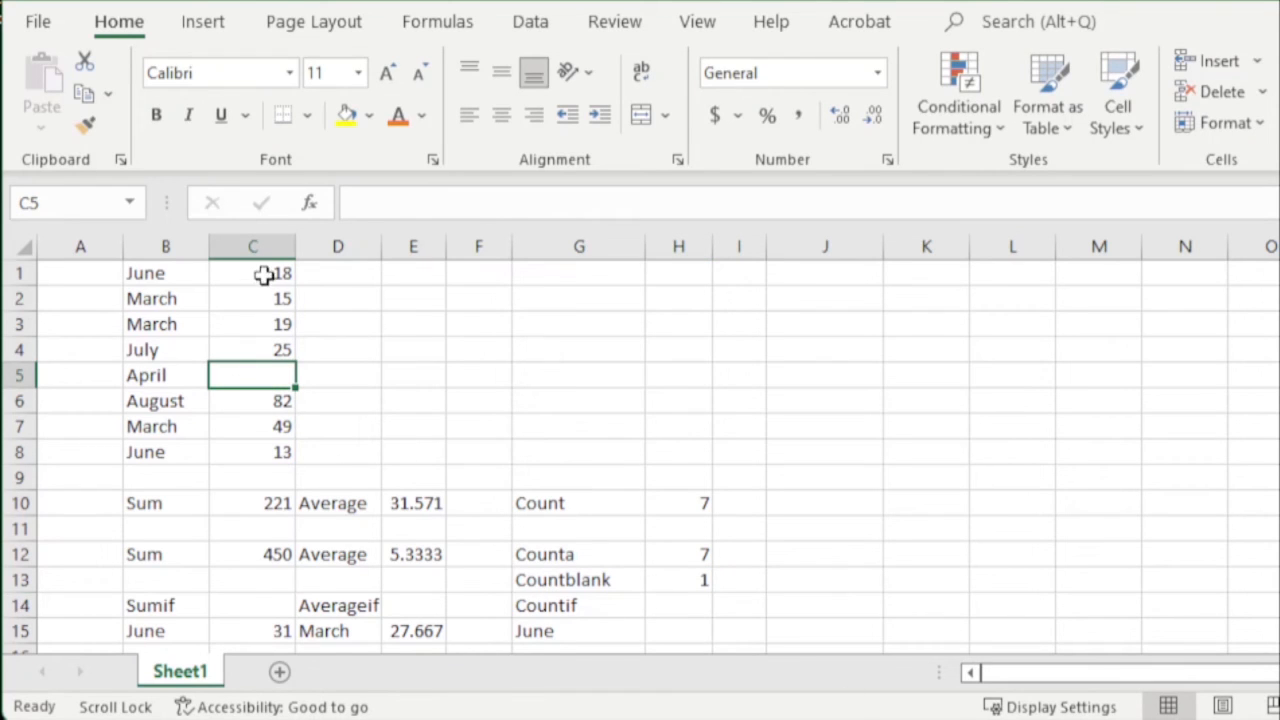
pyautogui.moveTo(263, 275); pyautogui.dragTo(246, 437)
pyautogui.click(420, 400)
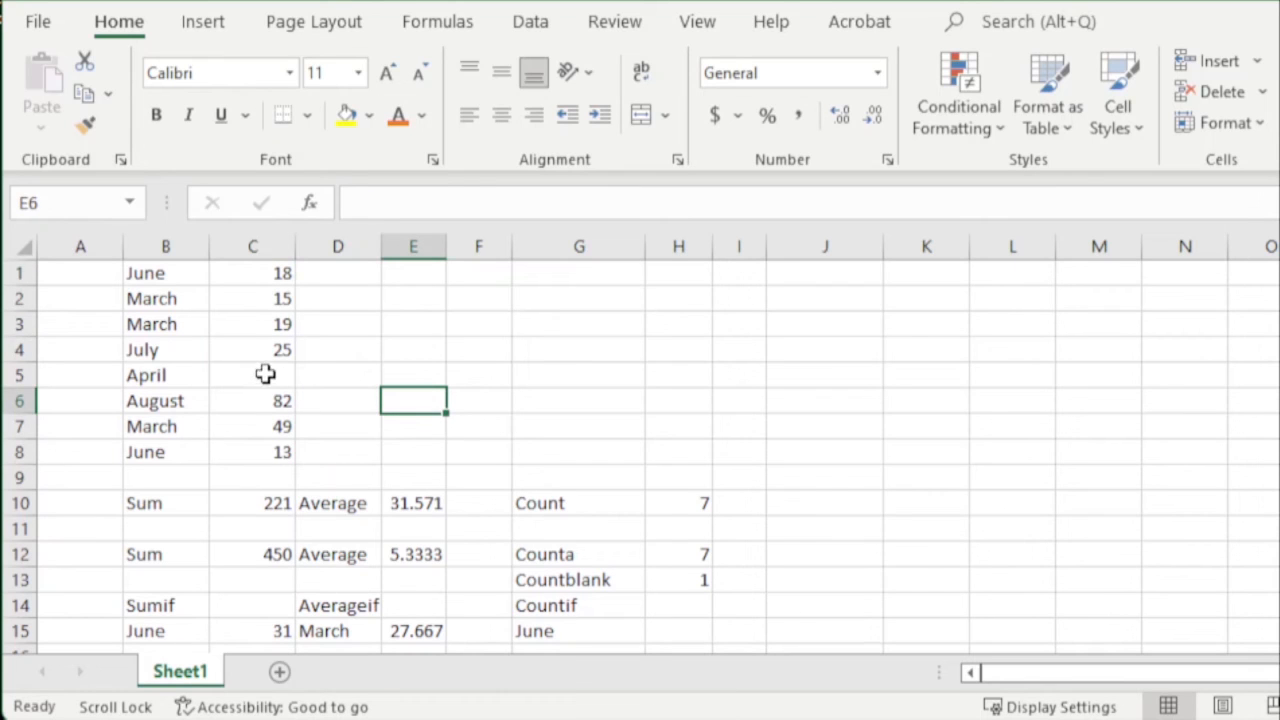
pyautogui.click(280, 377)
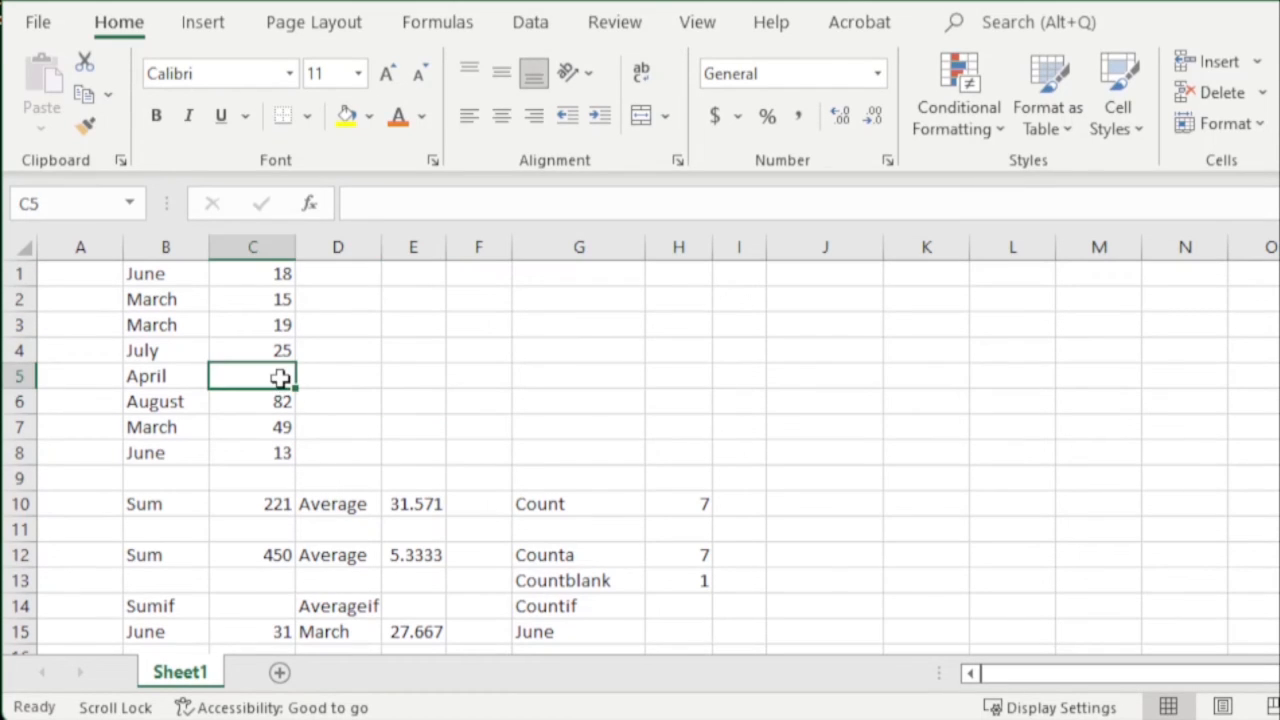
pyautogui.write('april')
pyautogui.press('Return')
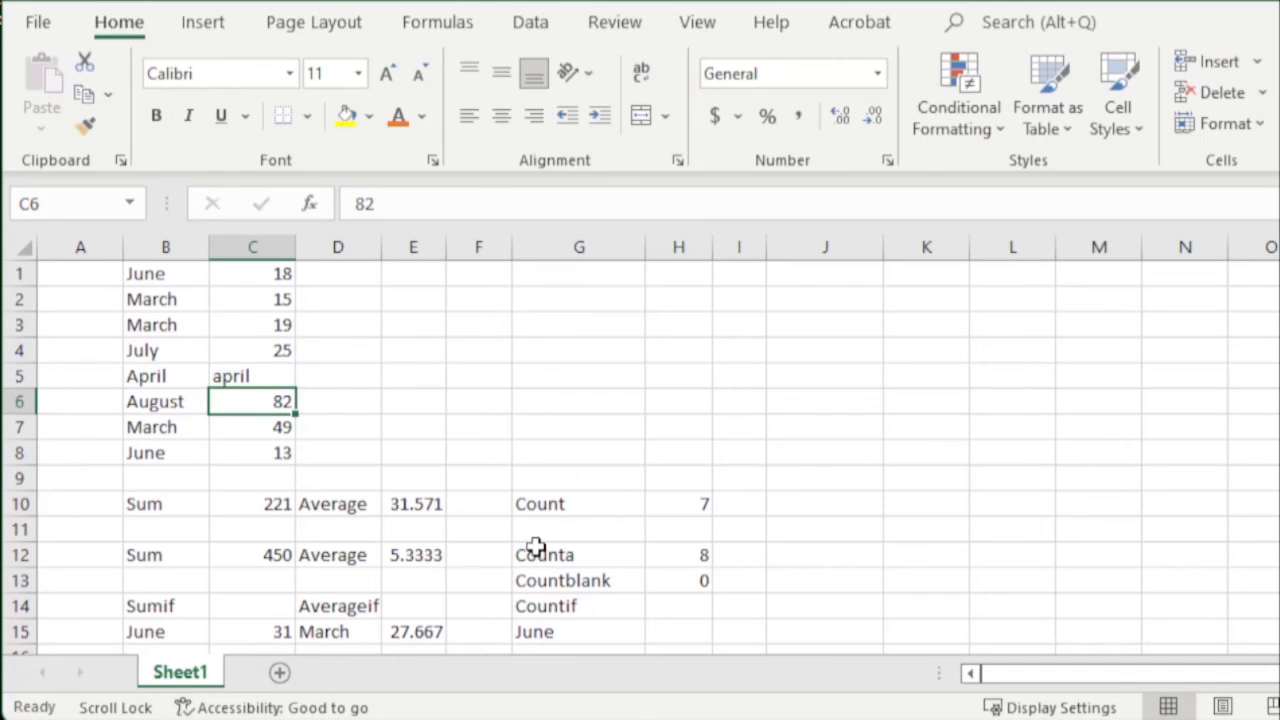
pyautogui.click(681, 562)
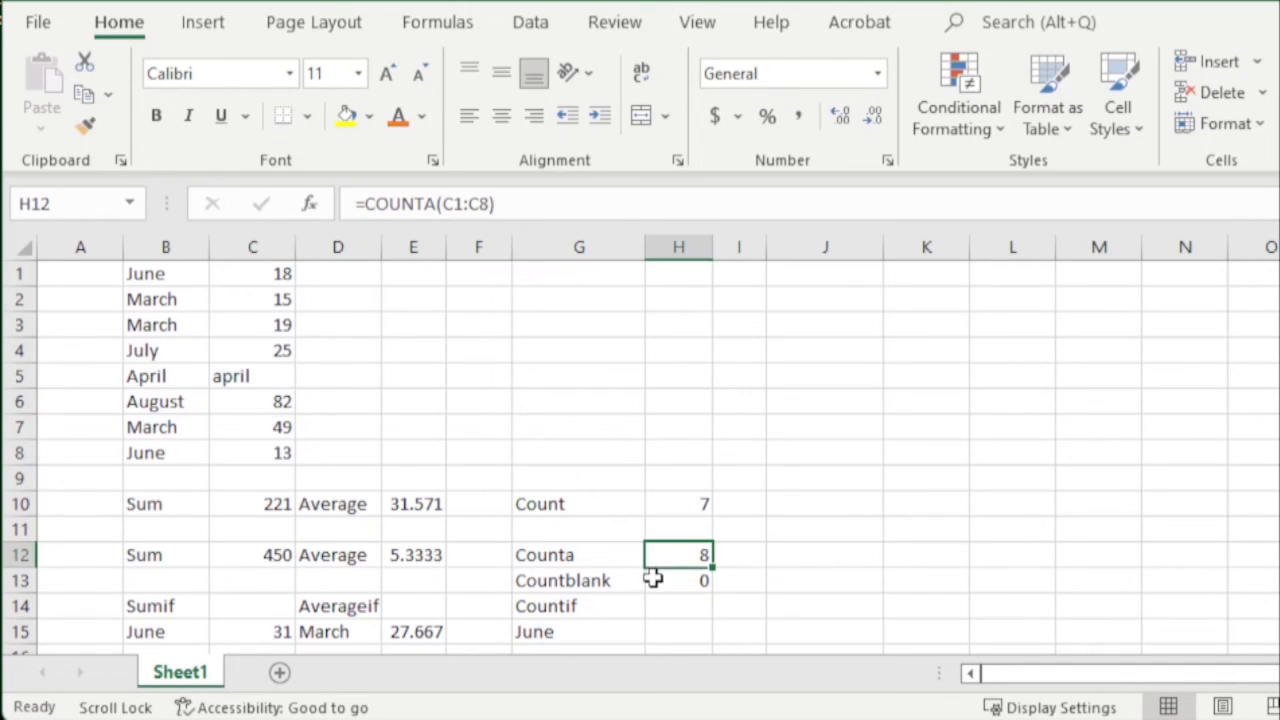
pyautogui.click(665, 581)
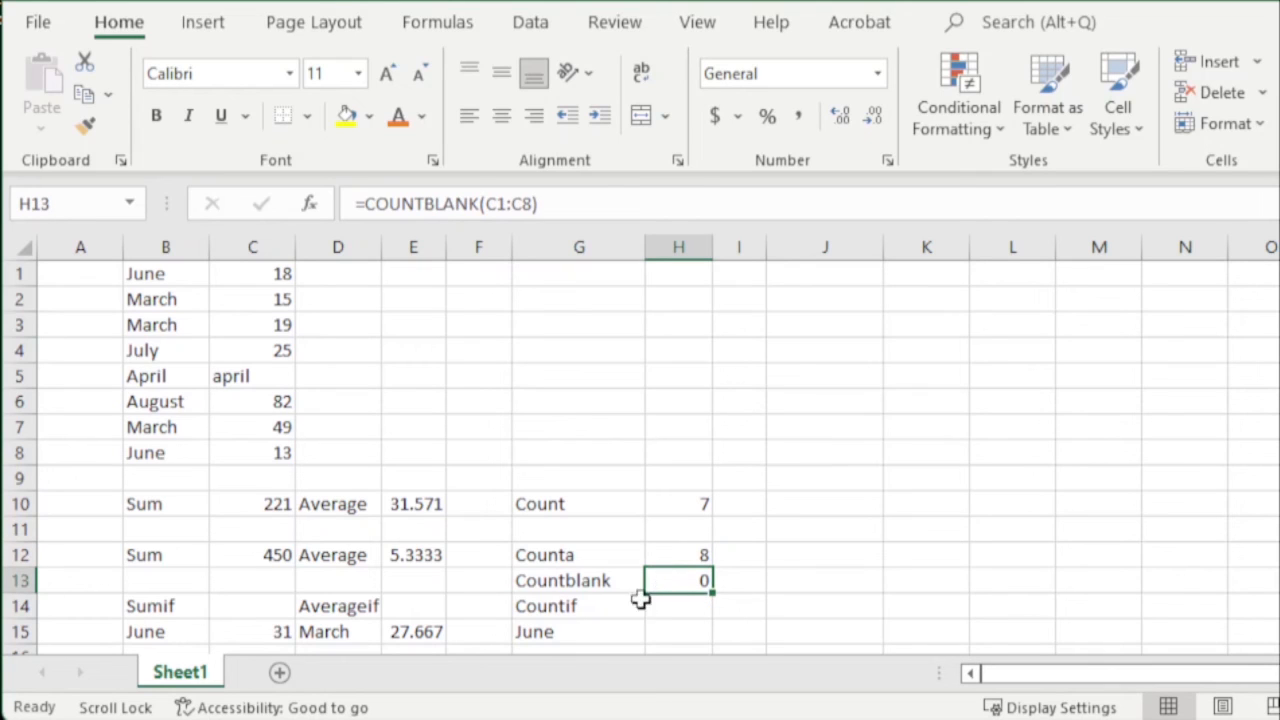
# Enter a COUNTIF formula in H15 that counts the cells in B1:B8 matching the month in G15.
pyautogui.click(694, 610)
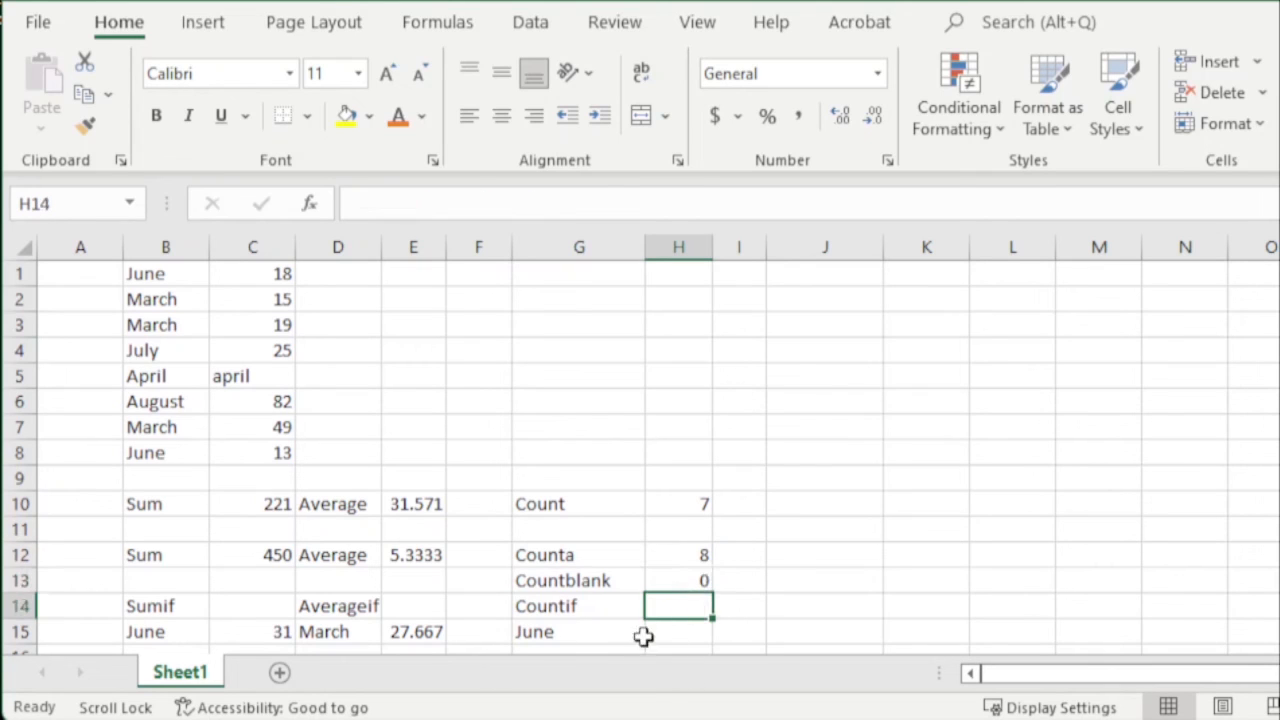
pyautogui.click(677, 632)
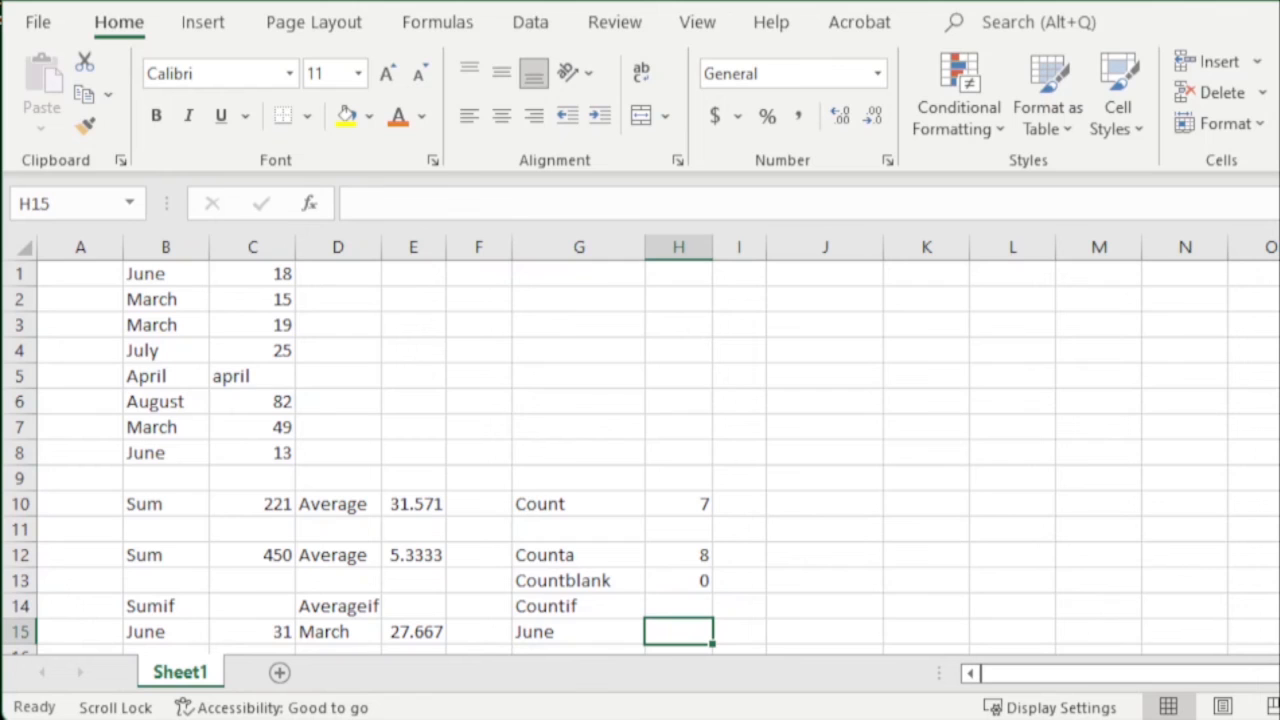
pyautogui.write('=')
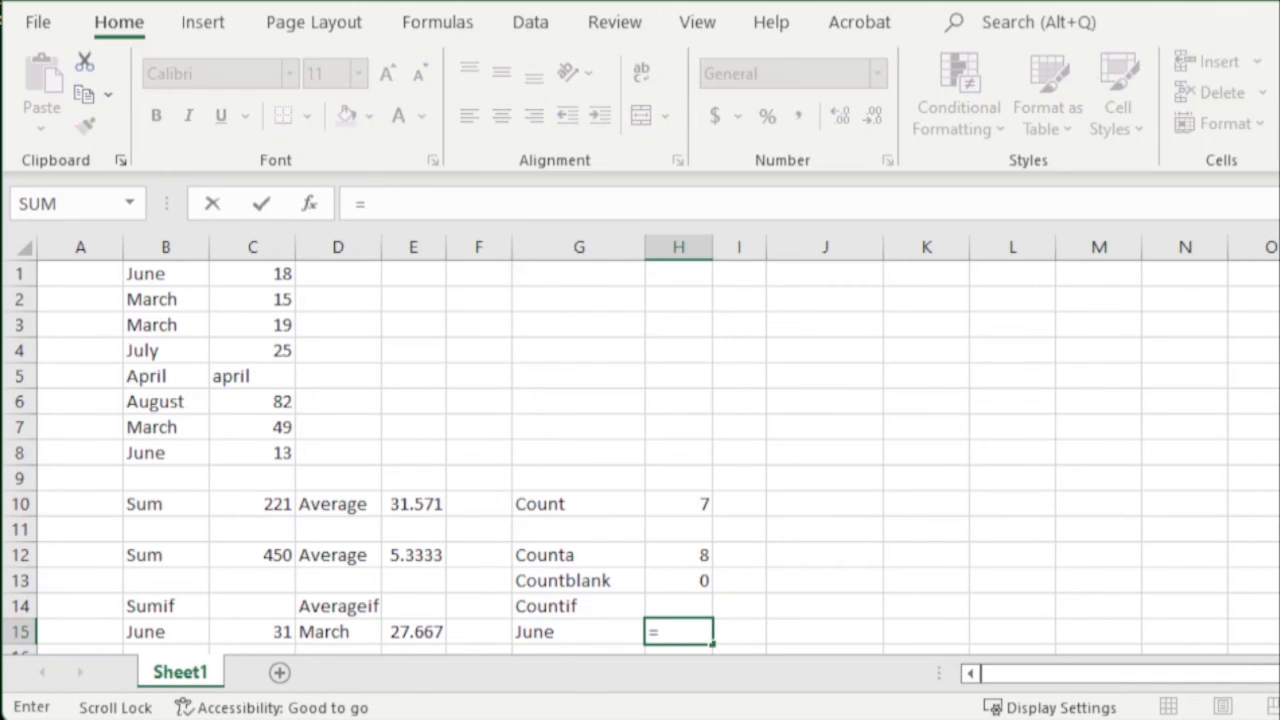
pyautogui.write('countif')
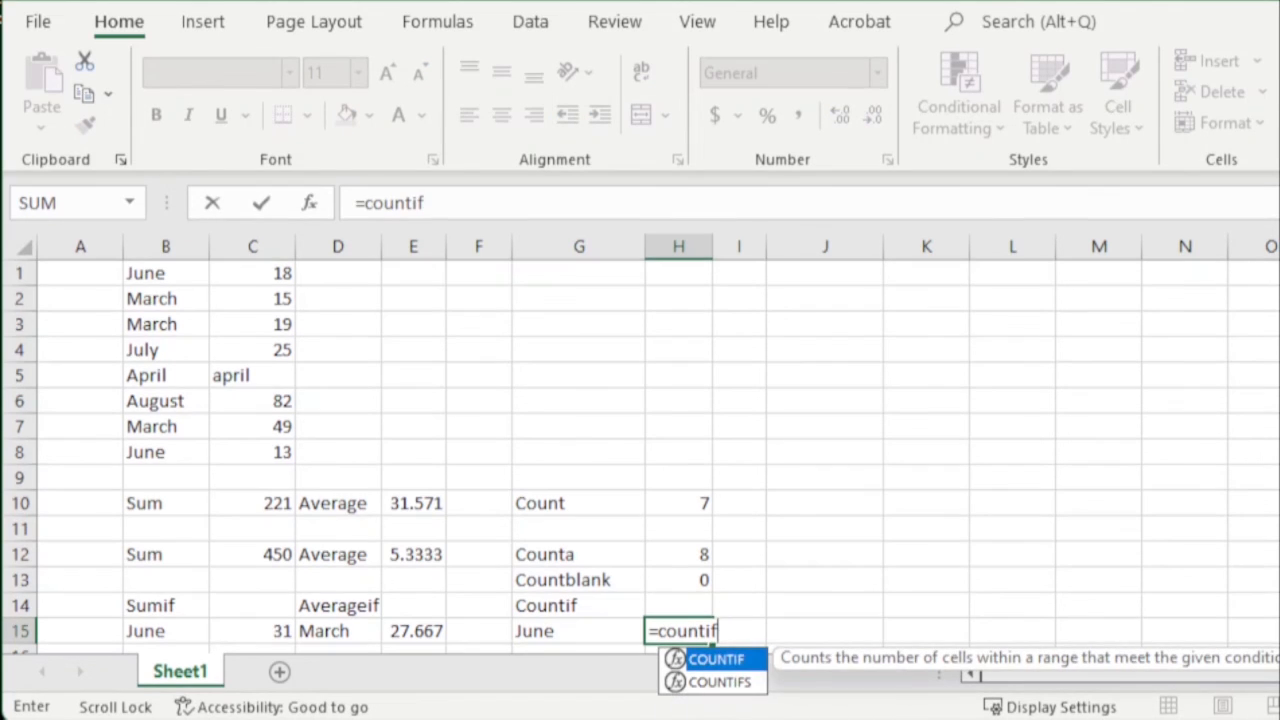
pyautogui.write('(')
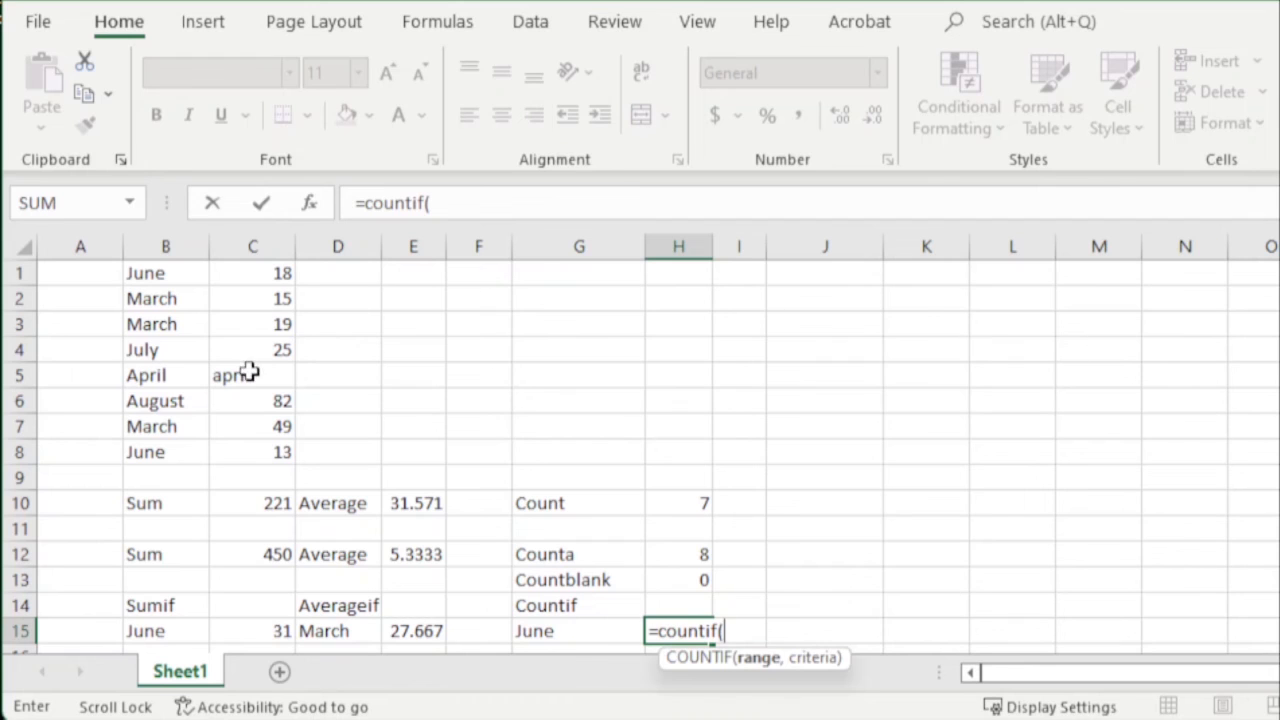
pyautogui.moveTo(166, 272); pyautogui.dragTo(164, 455)
pyautogui.write(',')
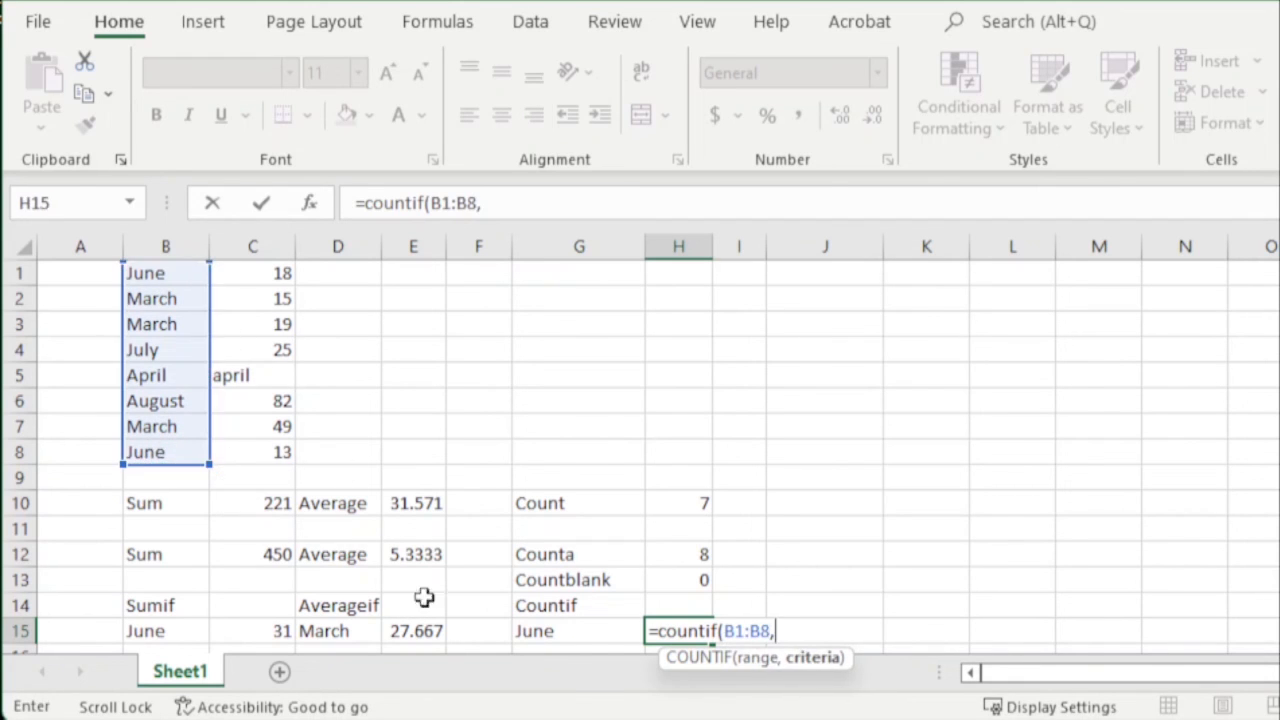
pyautogui.click(535, 630)
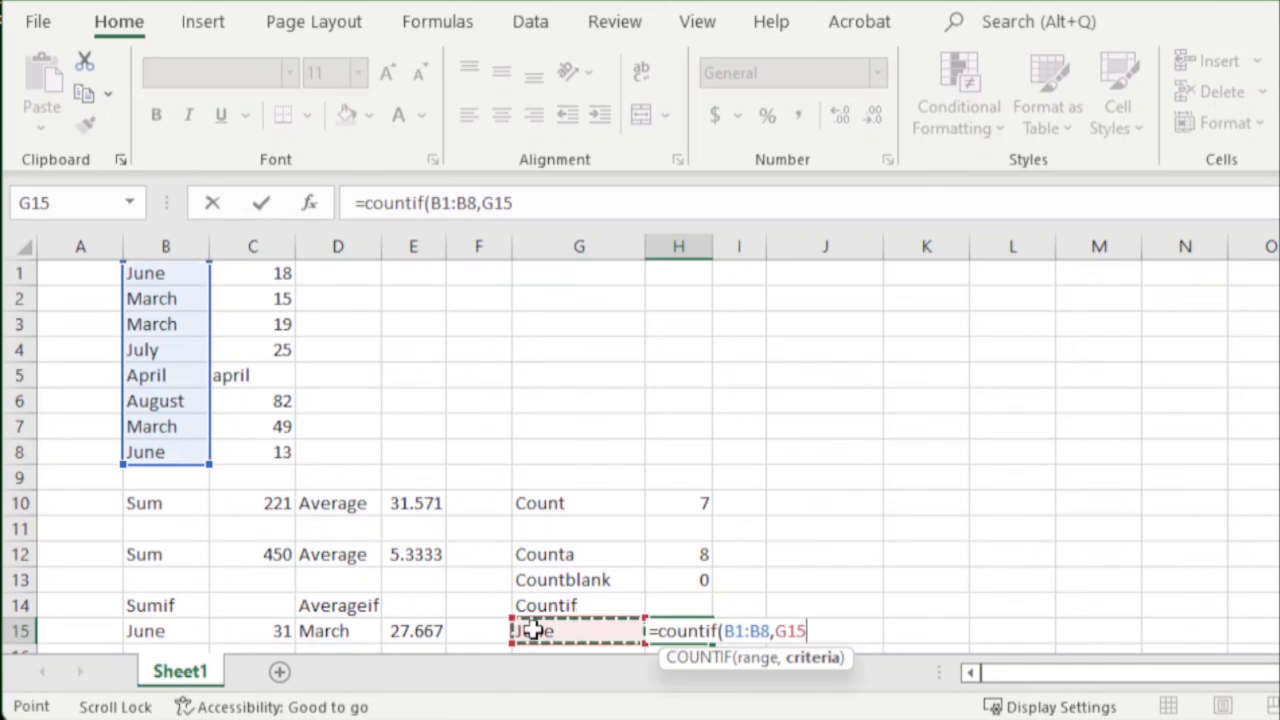
pyautogui.write(',')
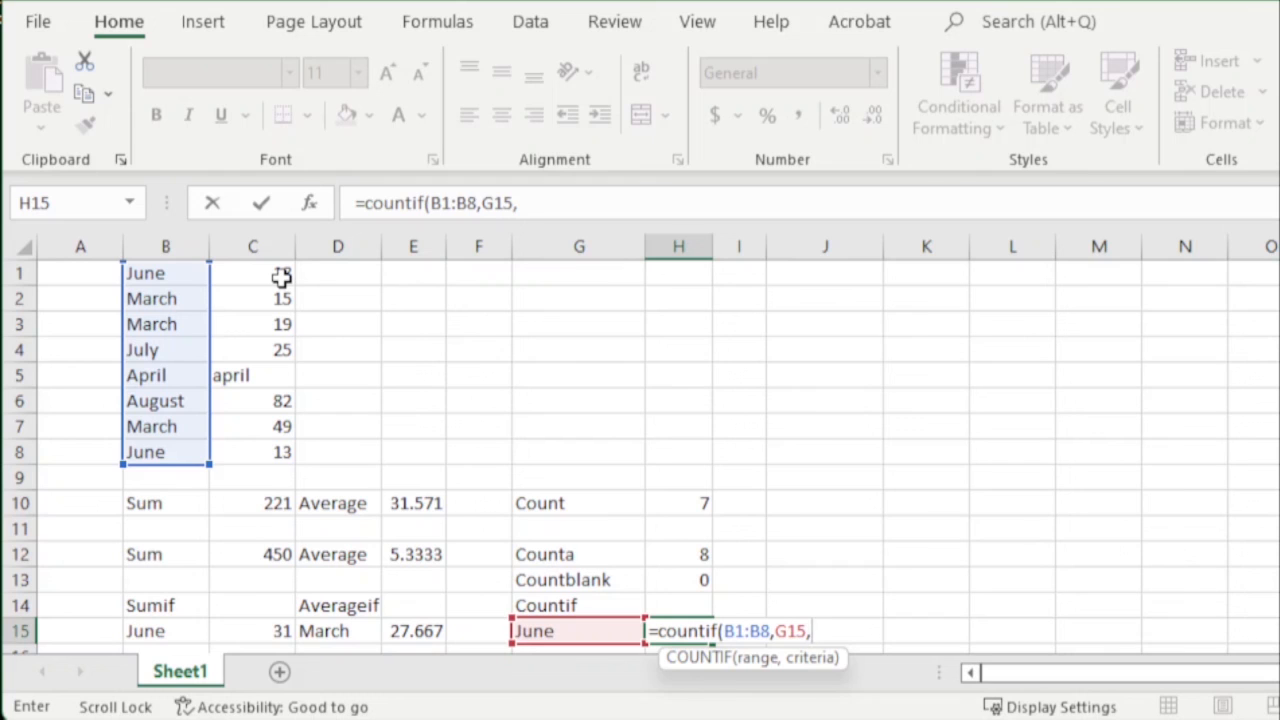
pyautogui.press('BackSpace')
pyautogui.press('Return')
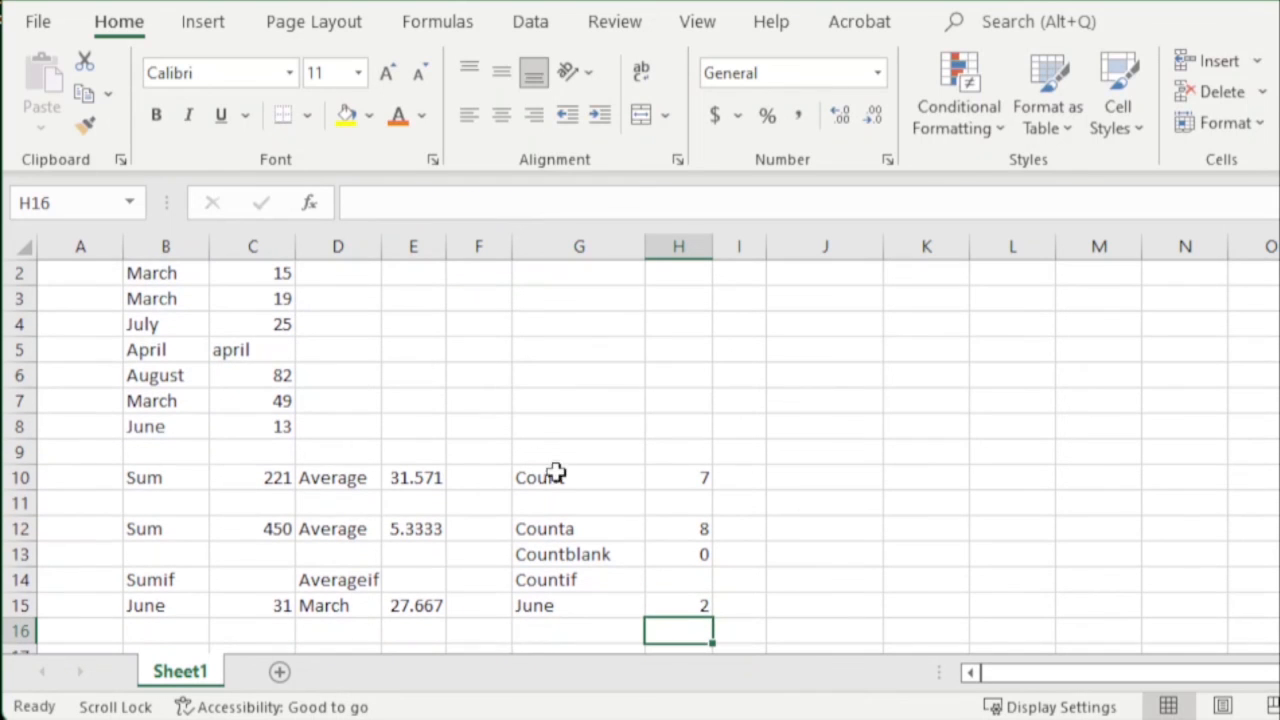
pyautogui.scroll(1, 571, 478)
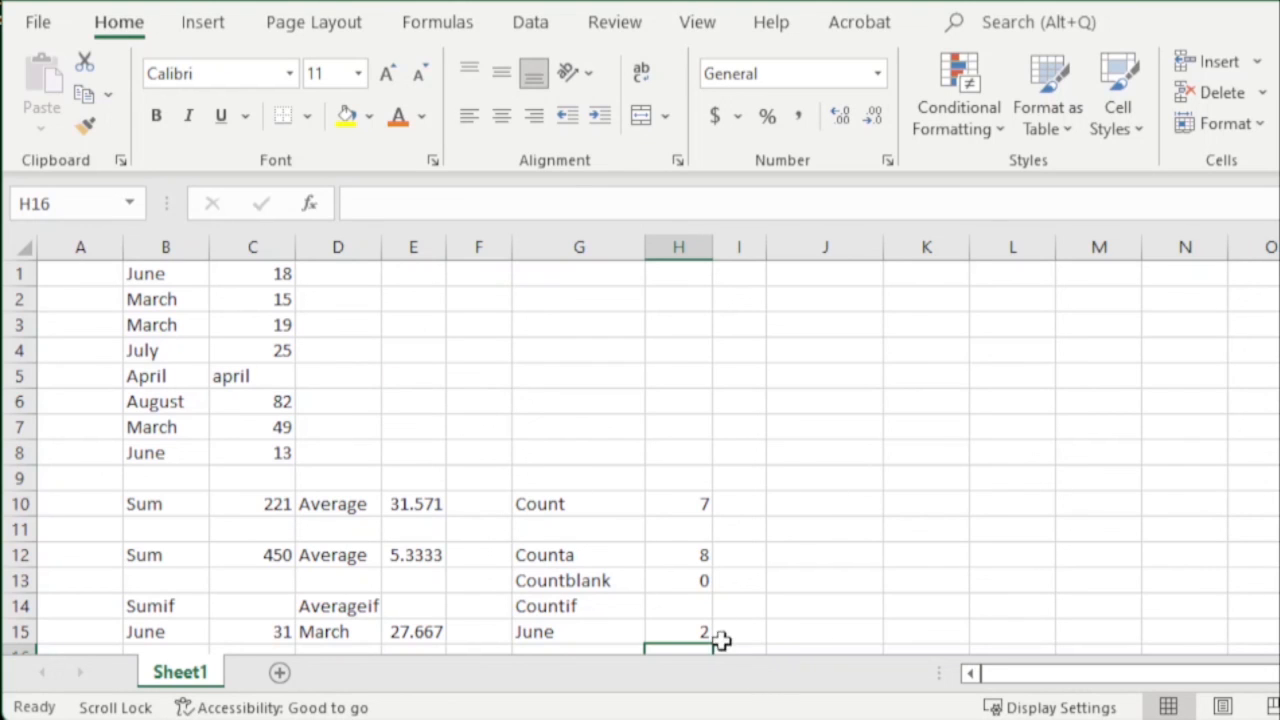
# Change the COUNTIF criterion in G15 to March and check the formula in H15.
pyautogui.click(543, 634)
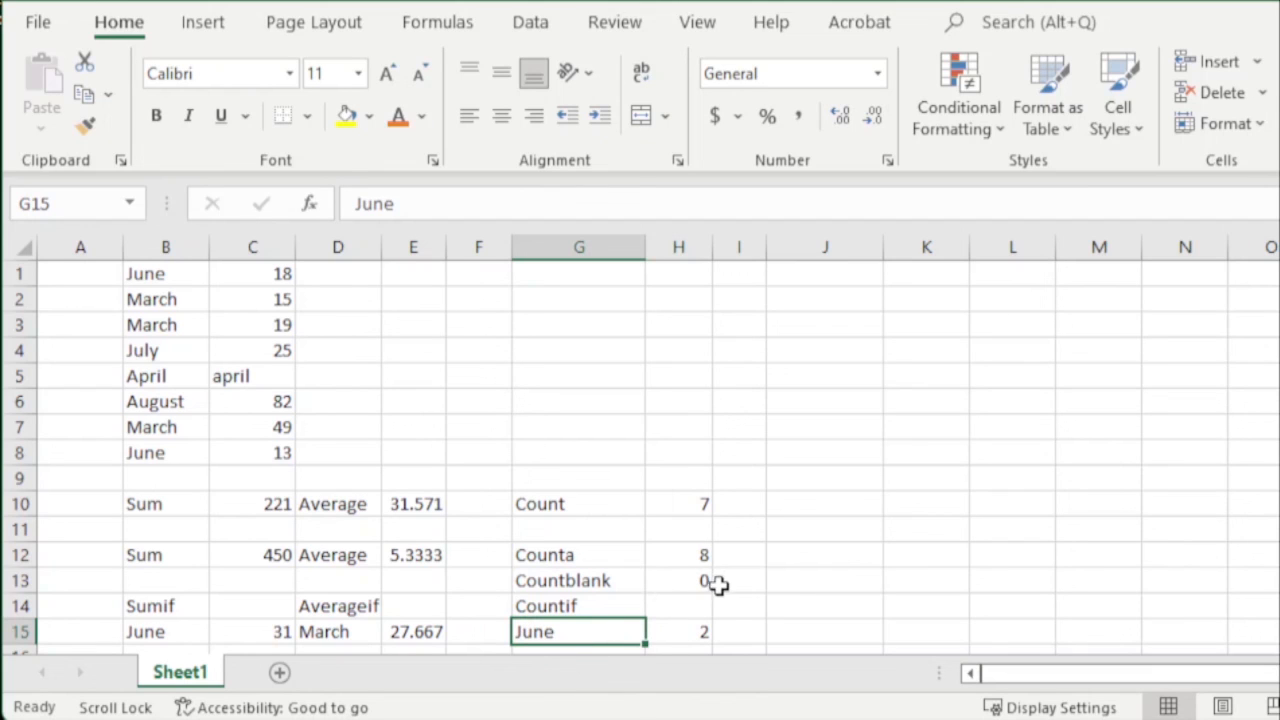
pyautogui.click(276, 456)
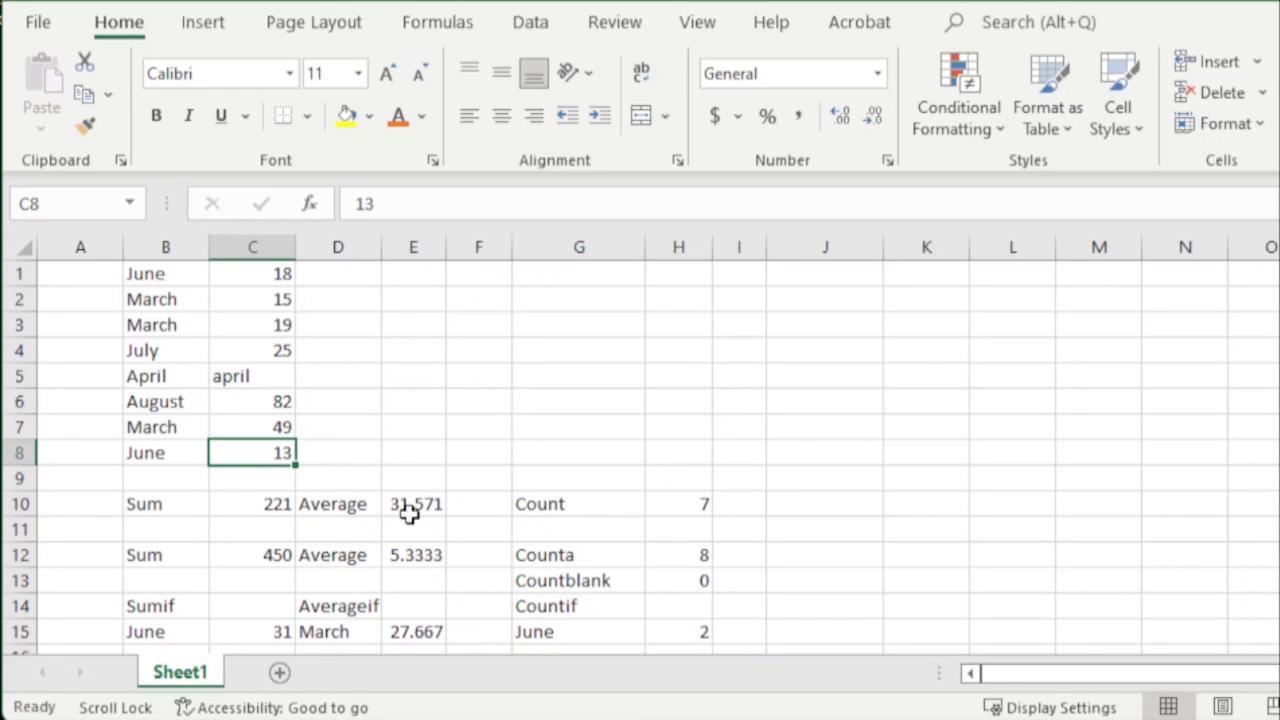
pyautogui.click(542, 633)
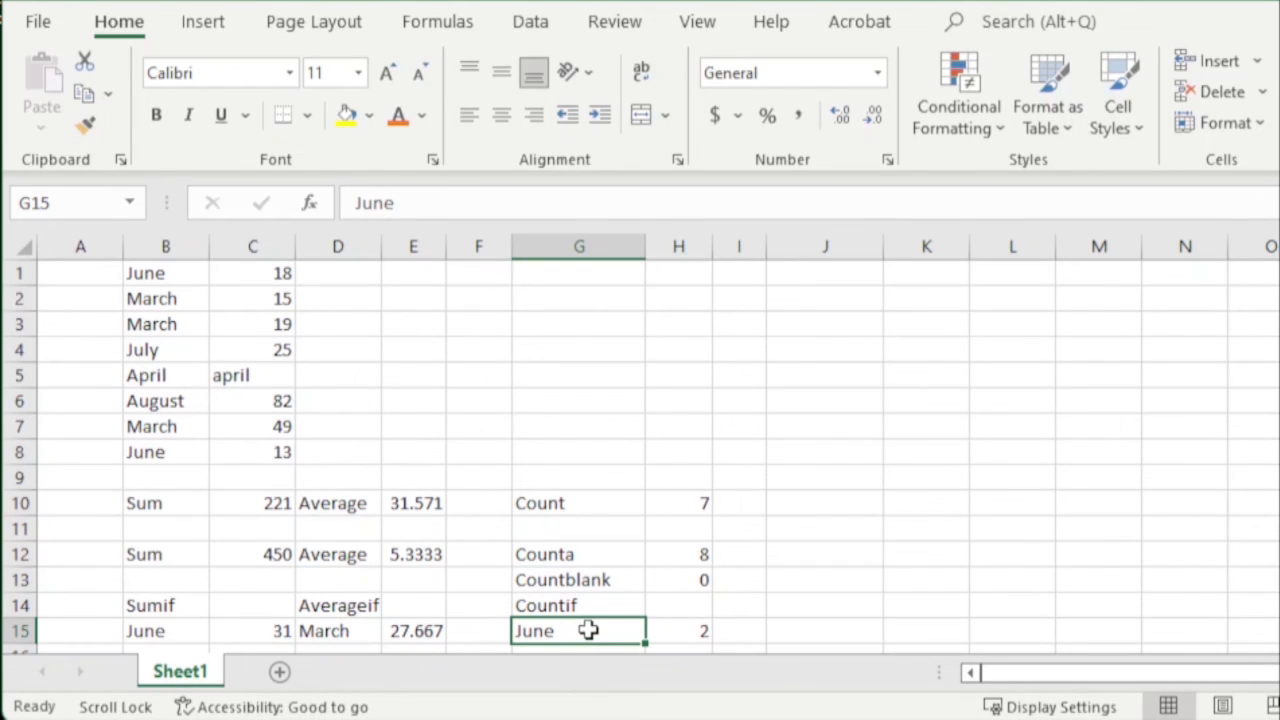
pyautogui.write('March')
pyautogui.press('Return')
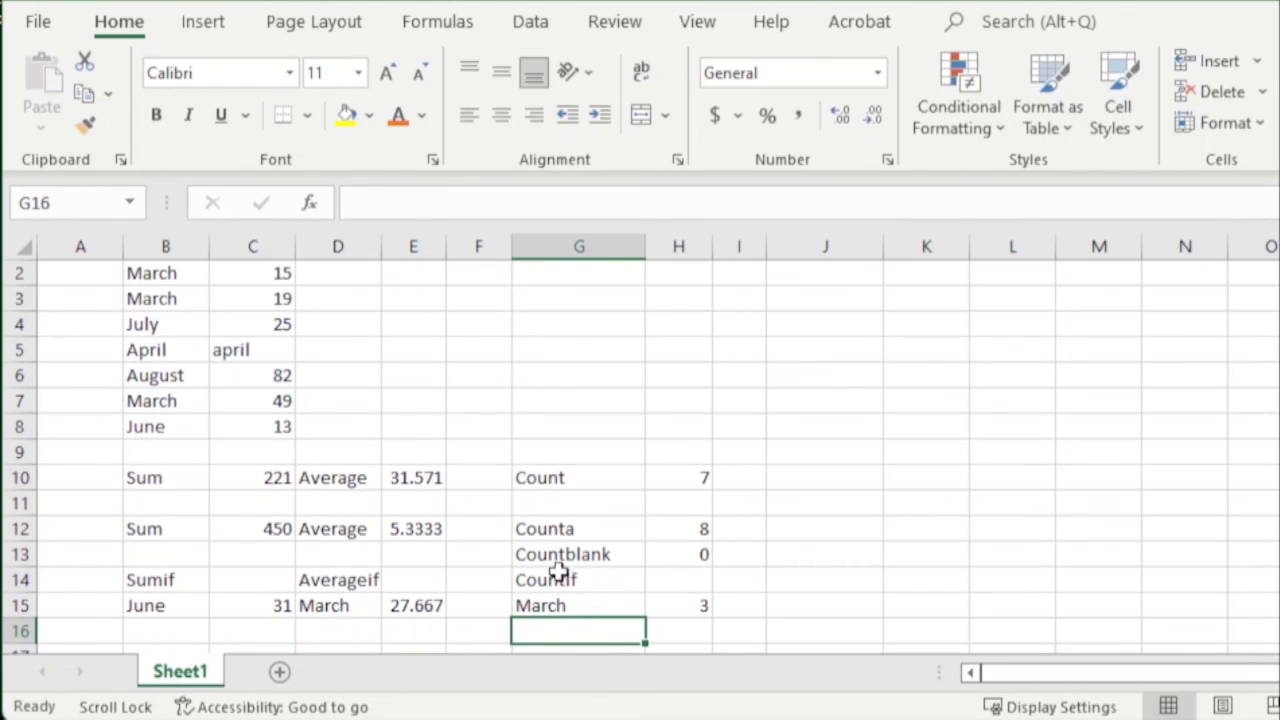
pyautogui.scroll(1, 520, 555)
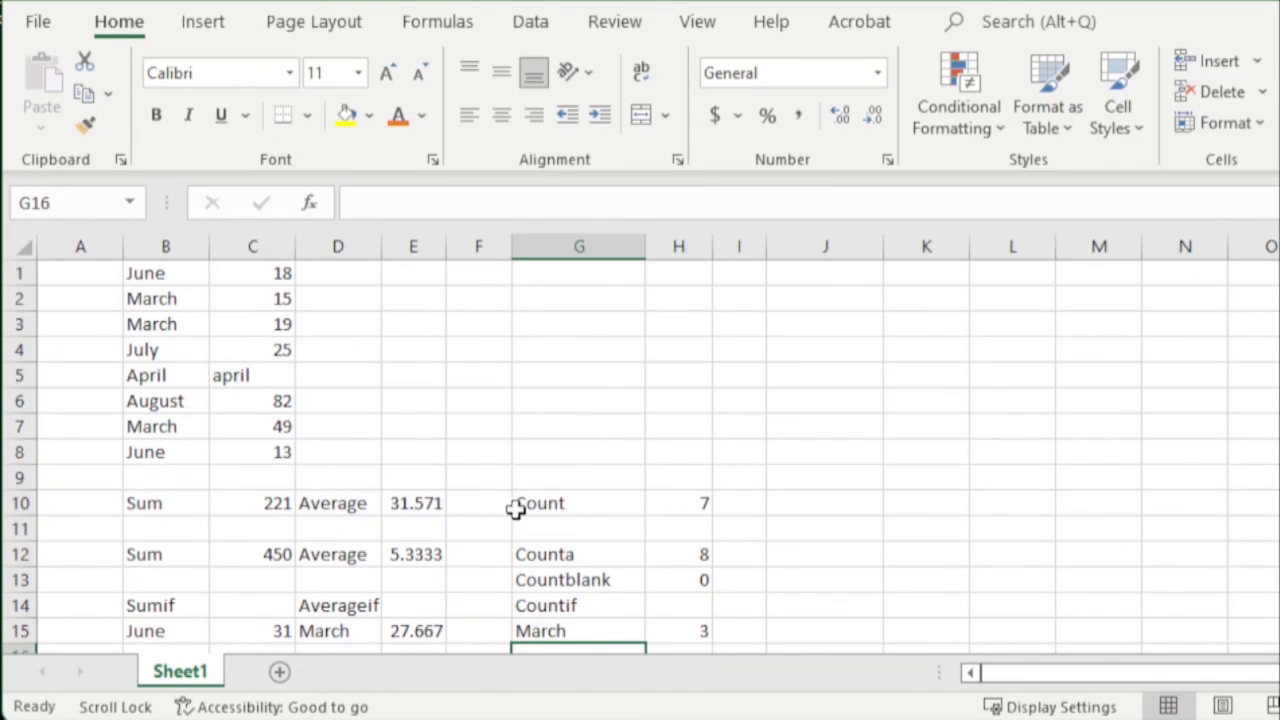
pyautogui.click(682, 630)
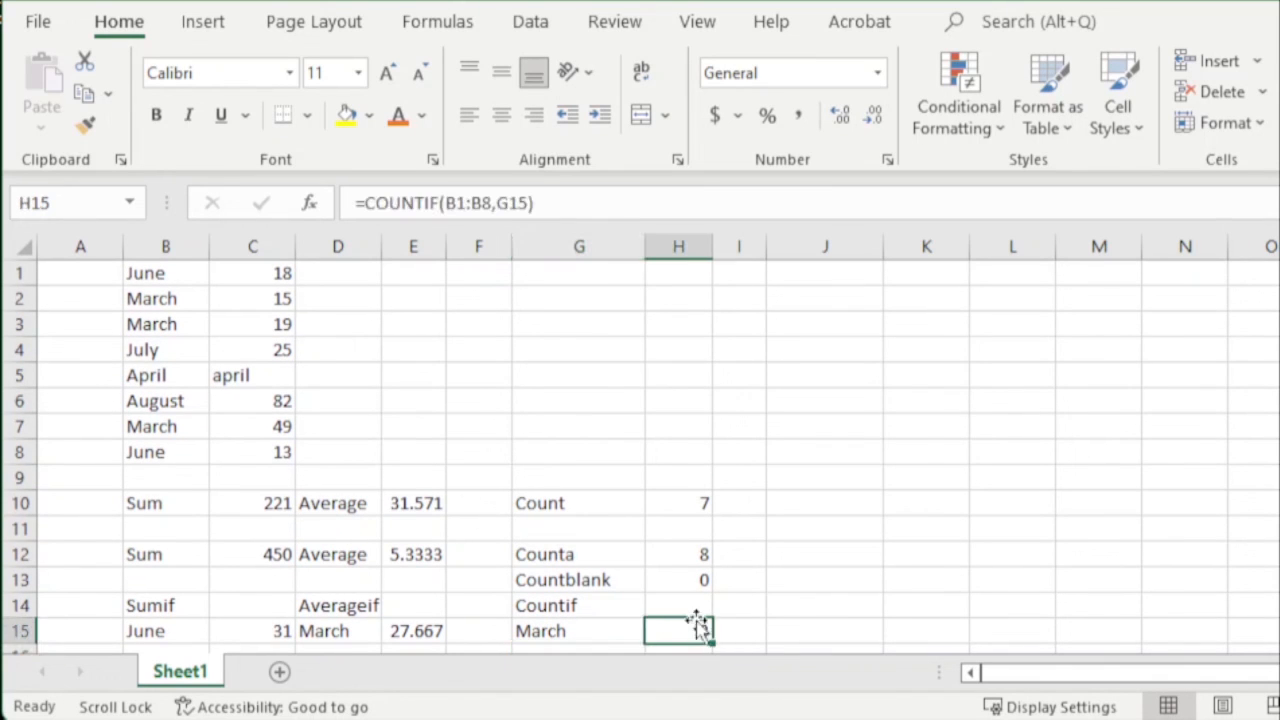